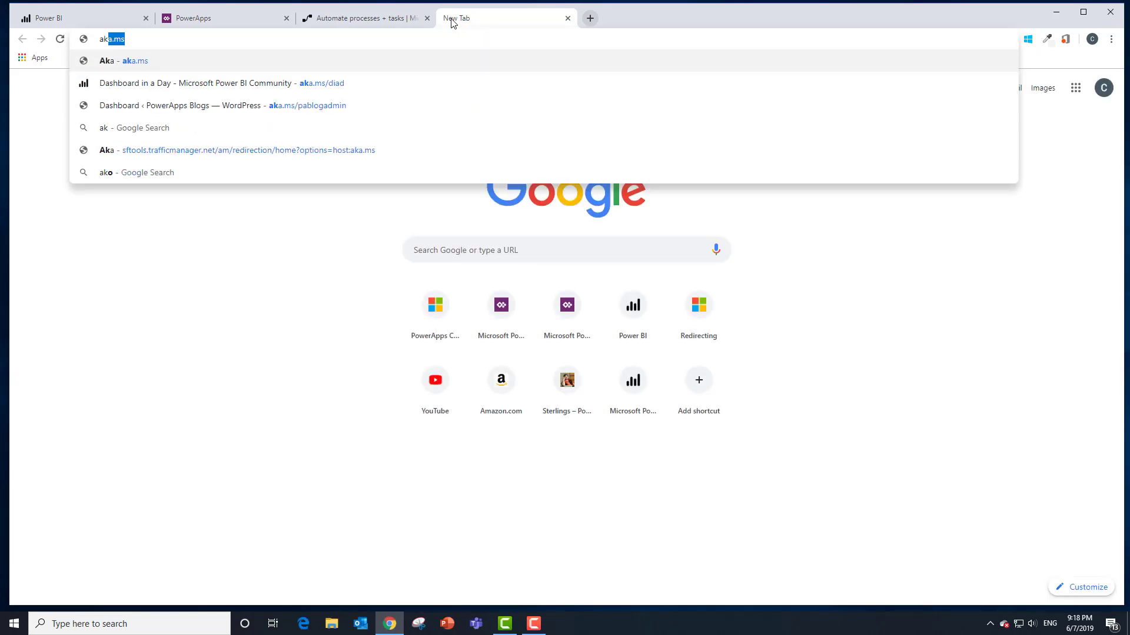
# - Open the aka.ms/mbasworkshop blog, read its workspace and dataset steps, then return to Power BI
pyautogui.write('a.ms/')
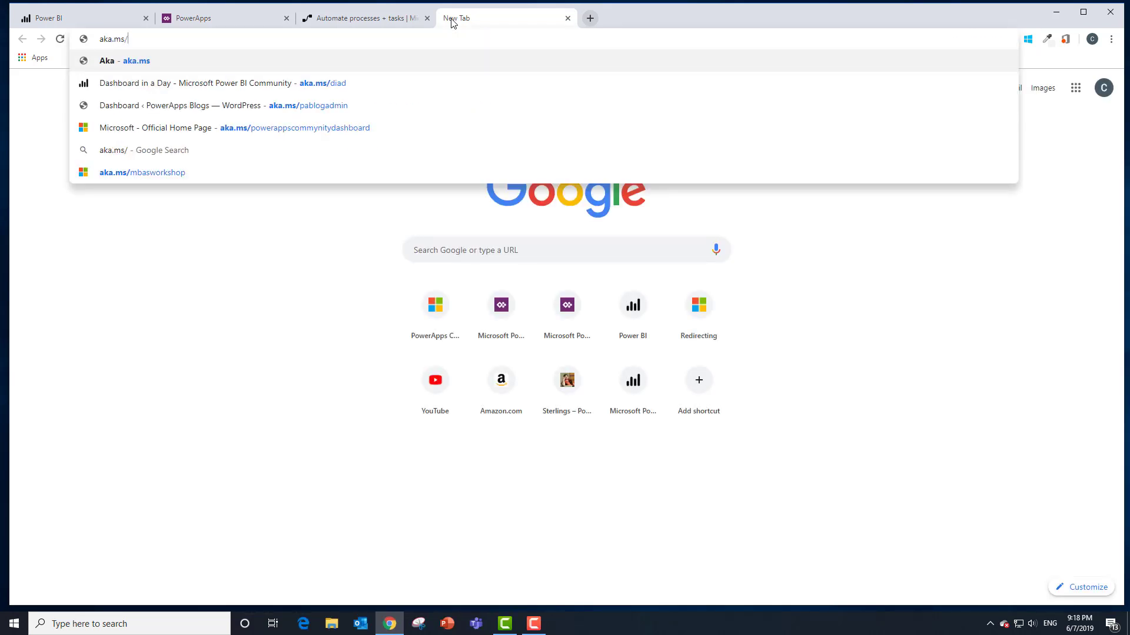
pyautogui.write('mbasw')
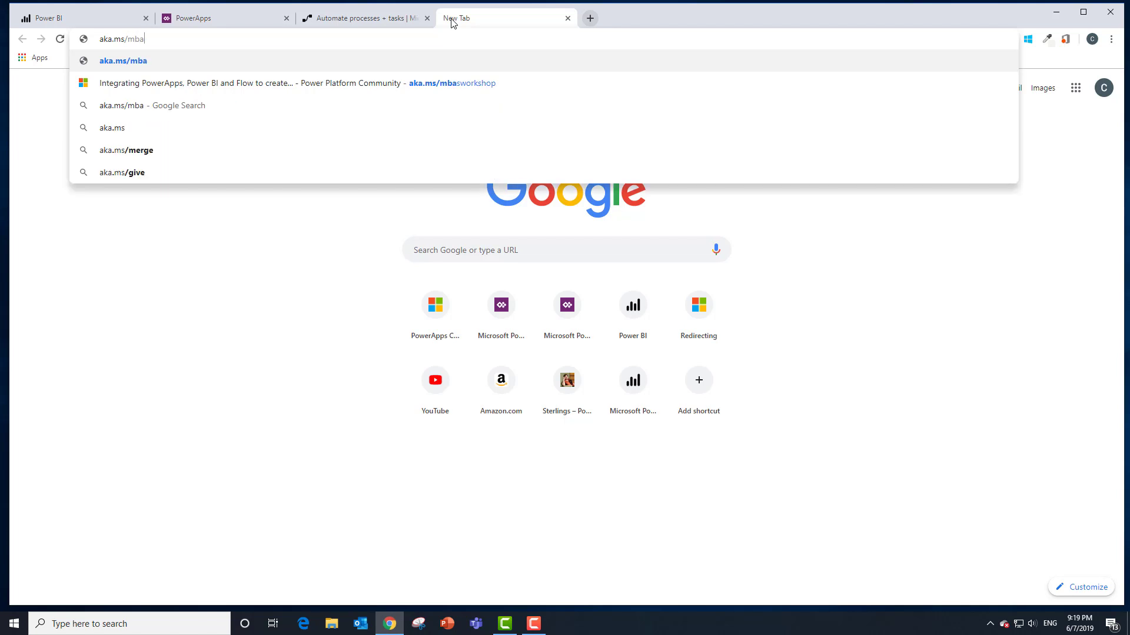
pyautogui.write('orks')
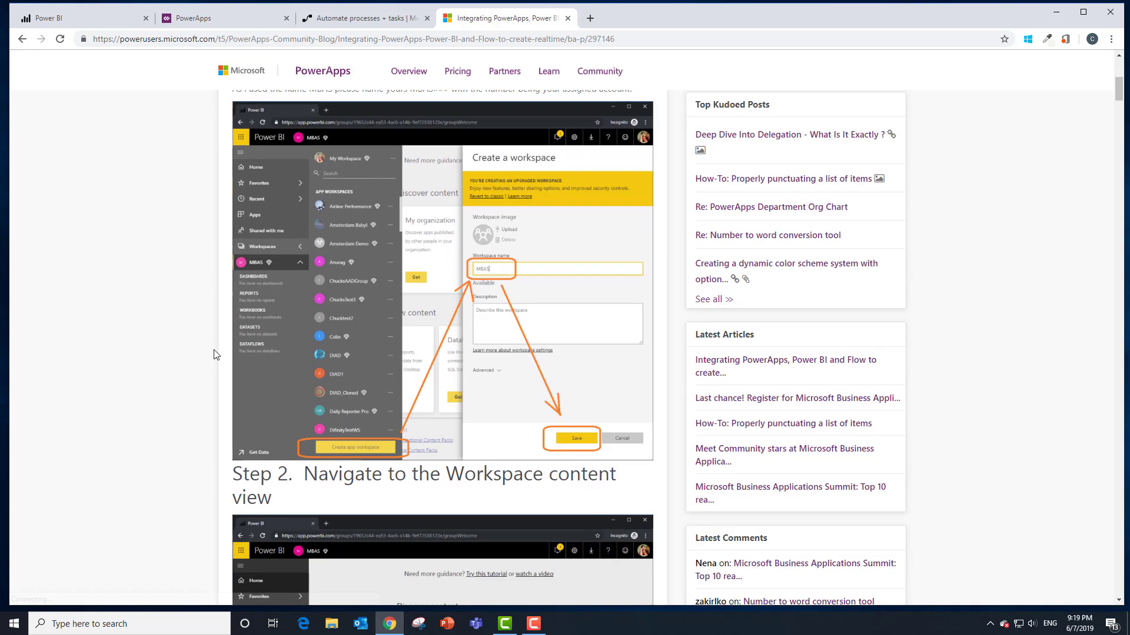
pyautogui.scroll(-10, 216, 353)
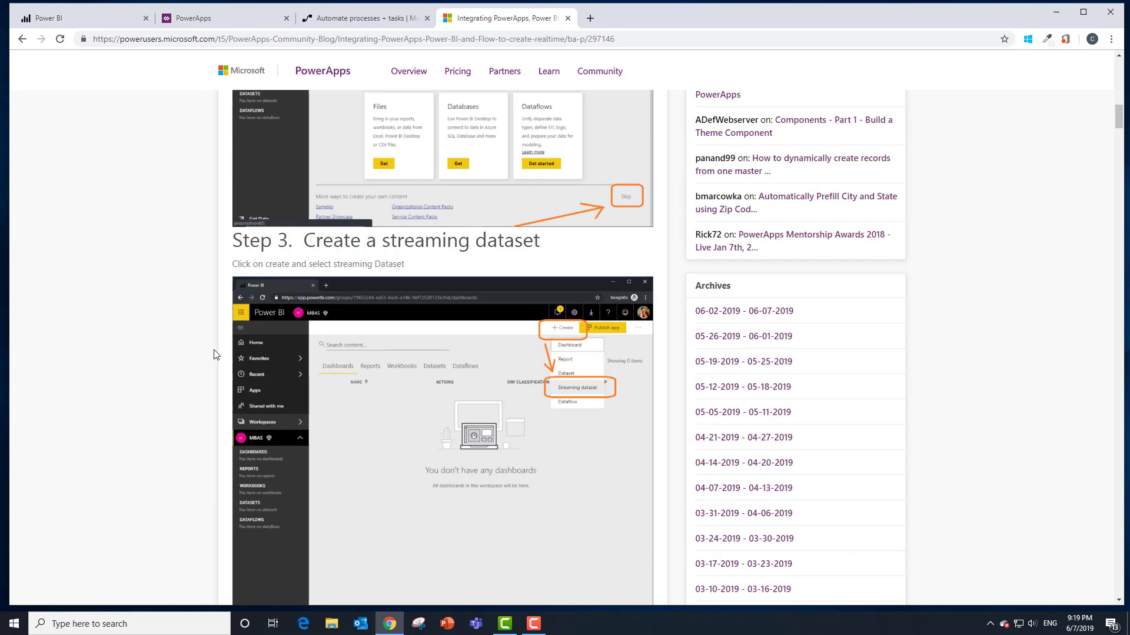
pyautogui.scroll(8, 216, 354)
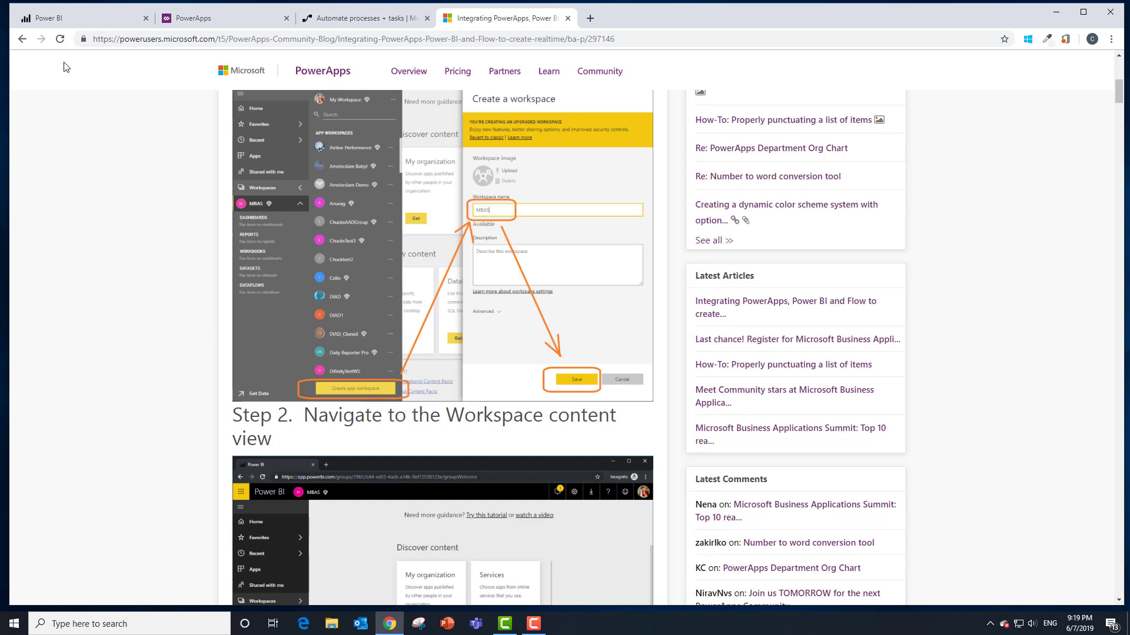
pyautogui.click(69, 18)
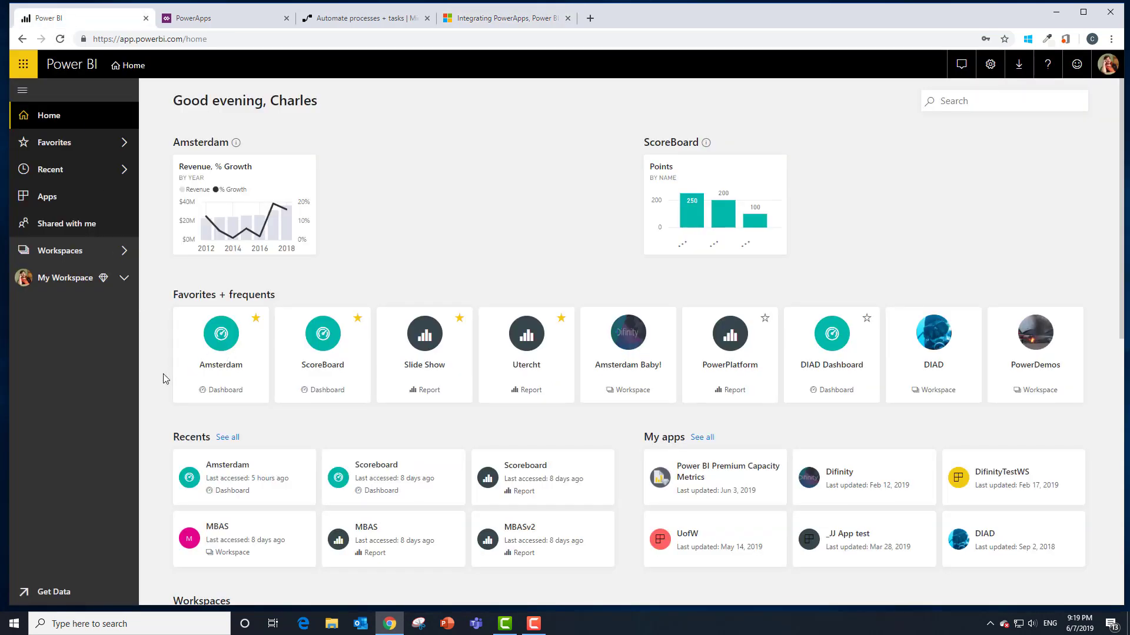
# - Create a new app workspace named MBAS1 and close the workspaces list
pyautogui.click(120, 249)
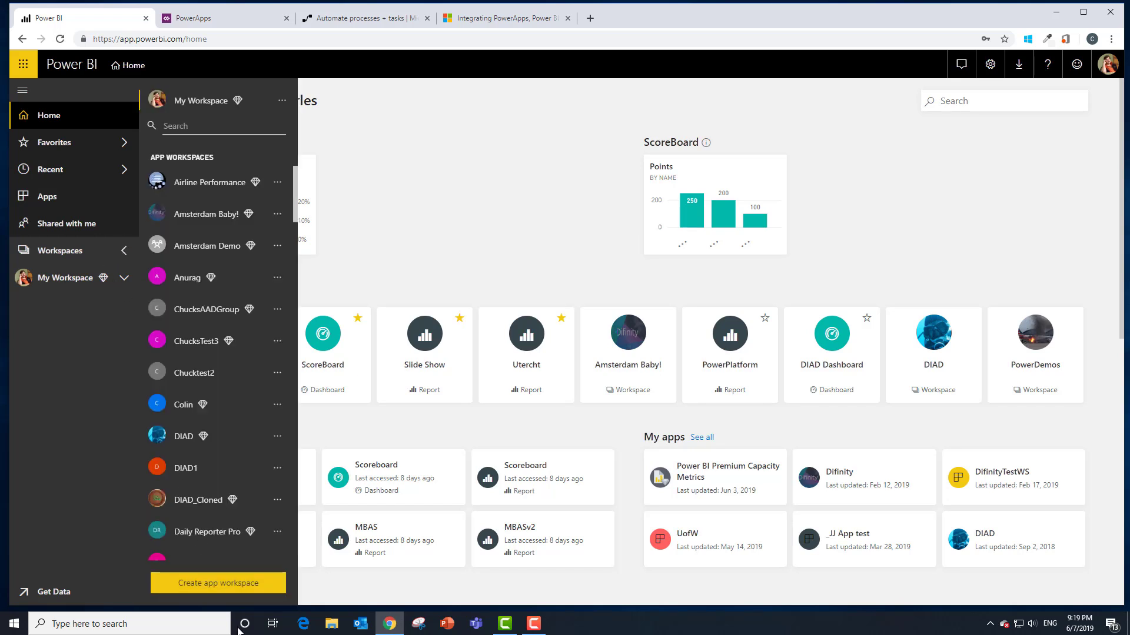
pyautogui.click(246, 589)
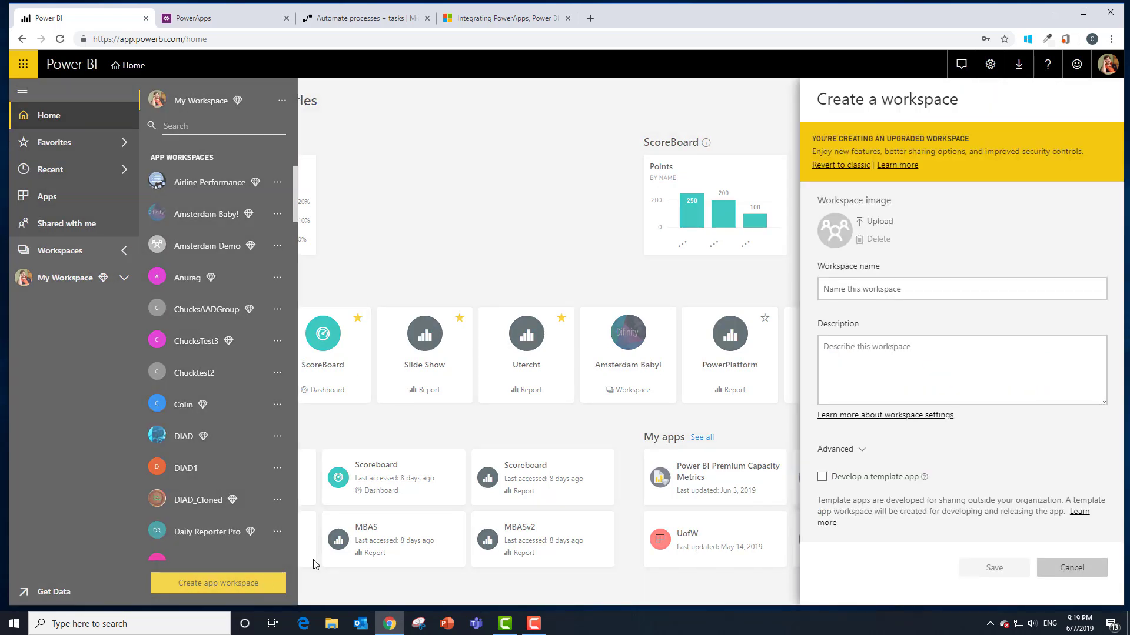
pyautogui.click(856, 283)
pyautogui.write('MBAS')
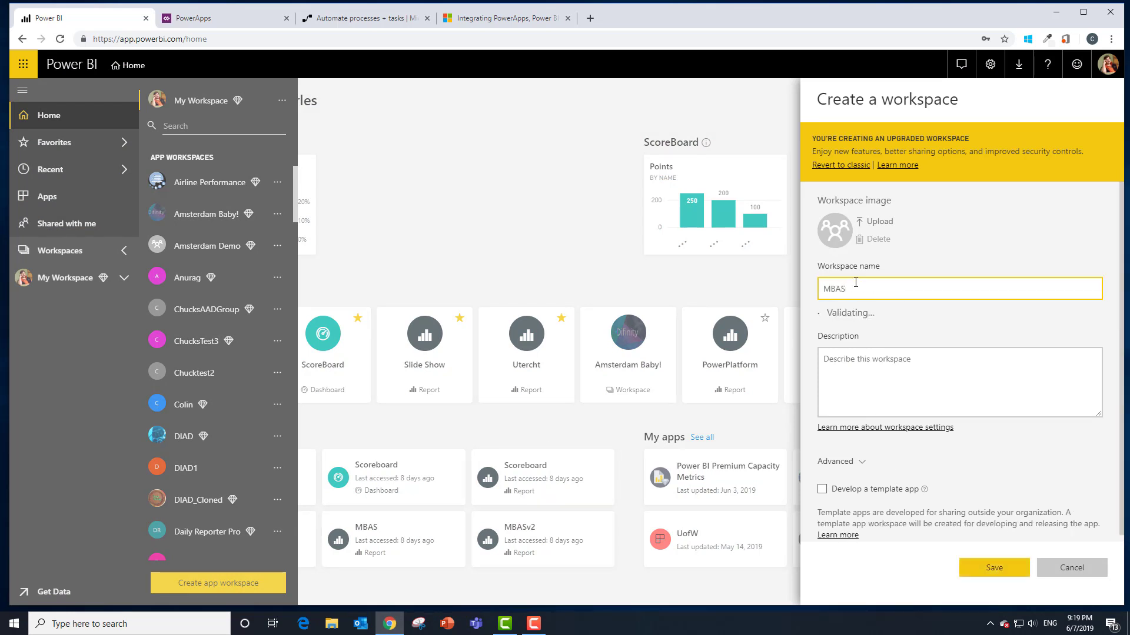
pyautogui.write('1')
pyautogui.click(986, 568)
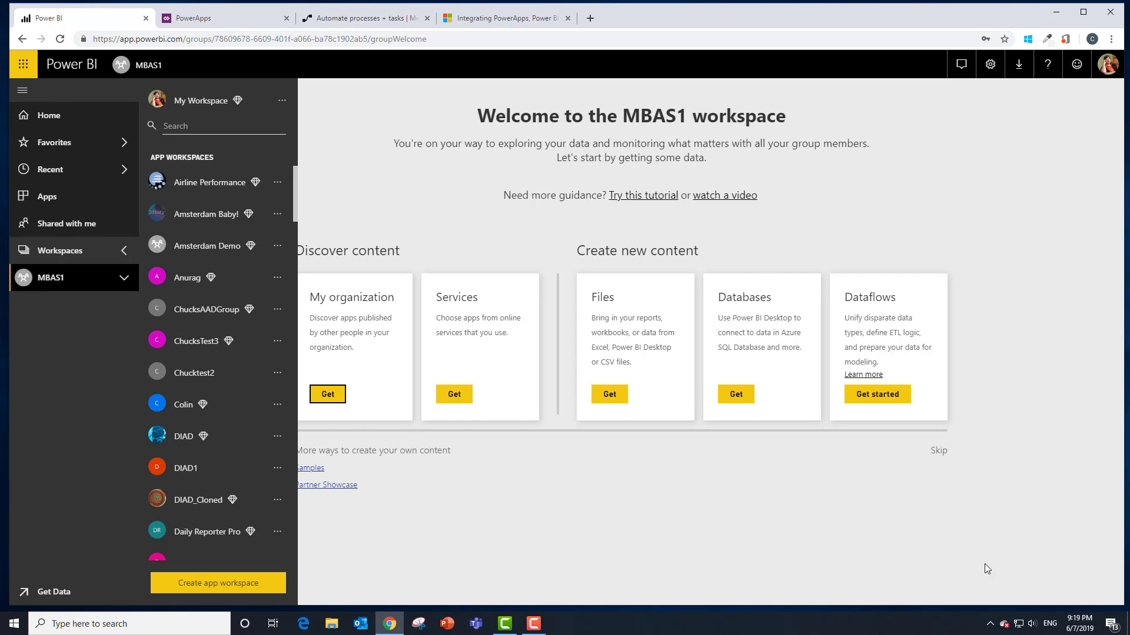
pyautogui.click(941, 447)
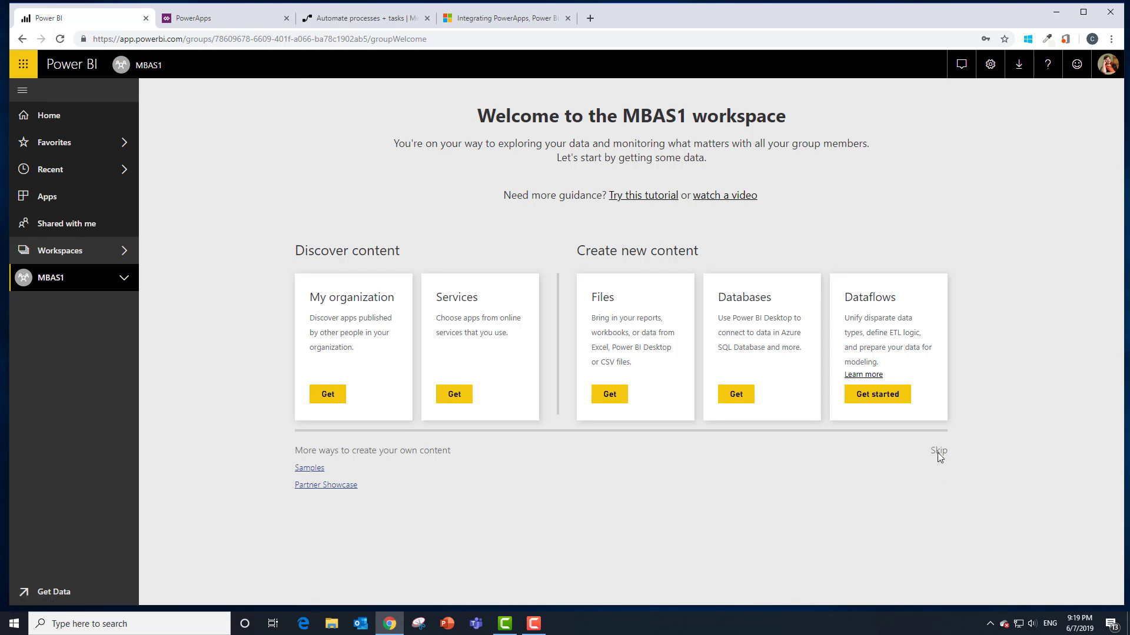
# - Start a new API streaming dataset named Scoreboard
pyautogui.click(937, 452)
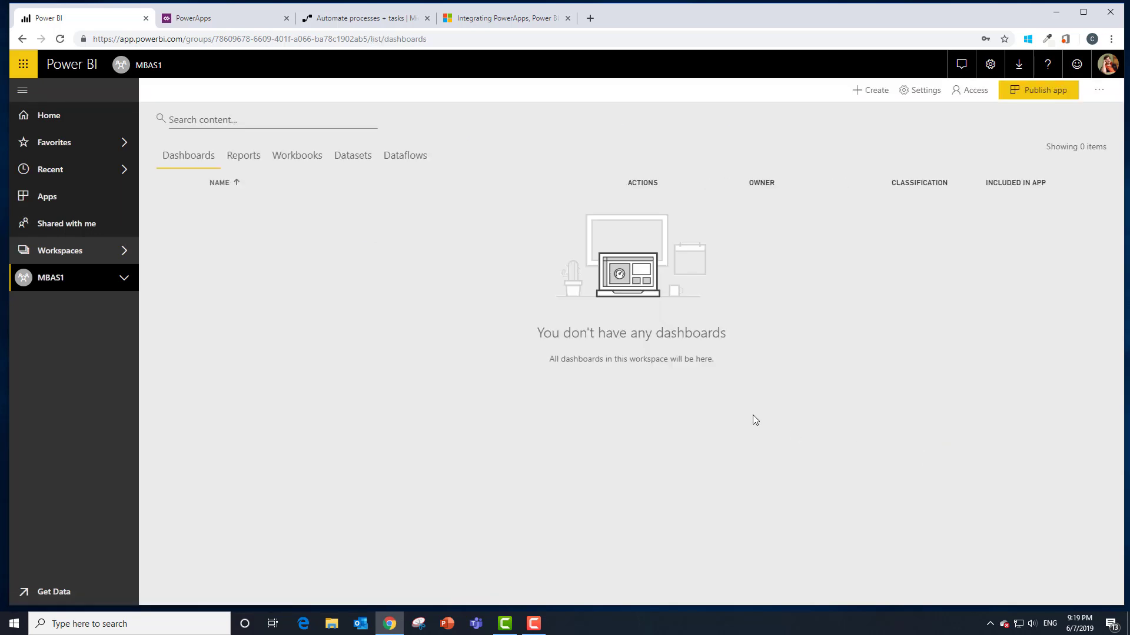
pyautogui.click(870, 90)
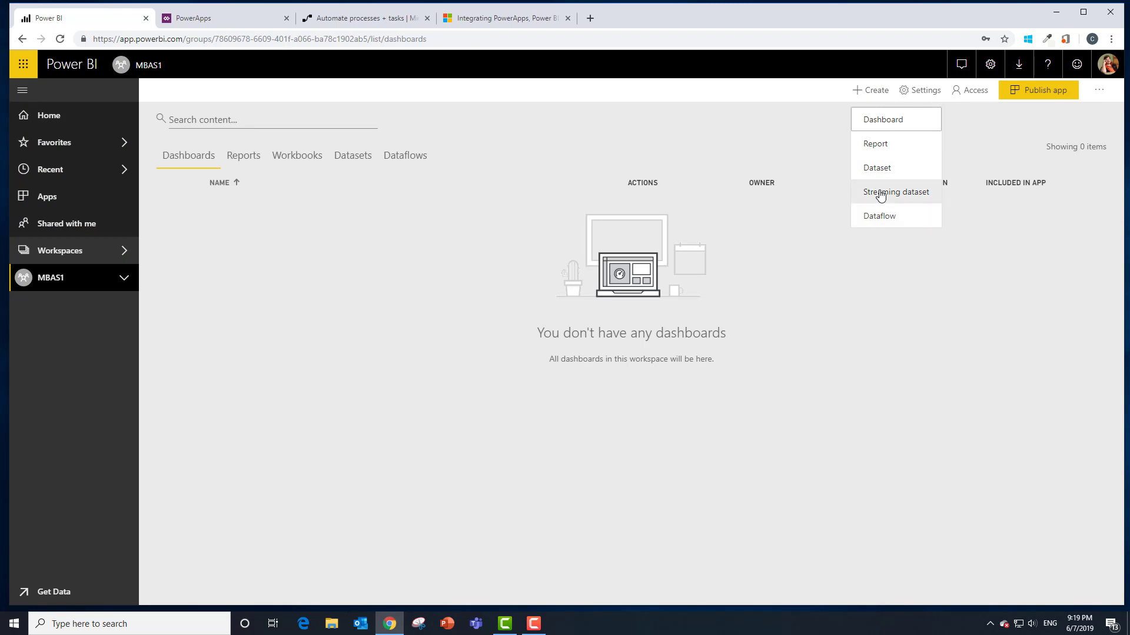
pyautogui.click(879, 193)
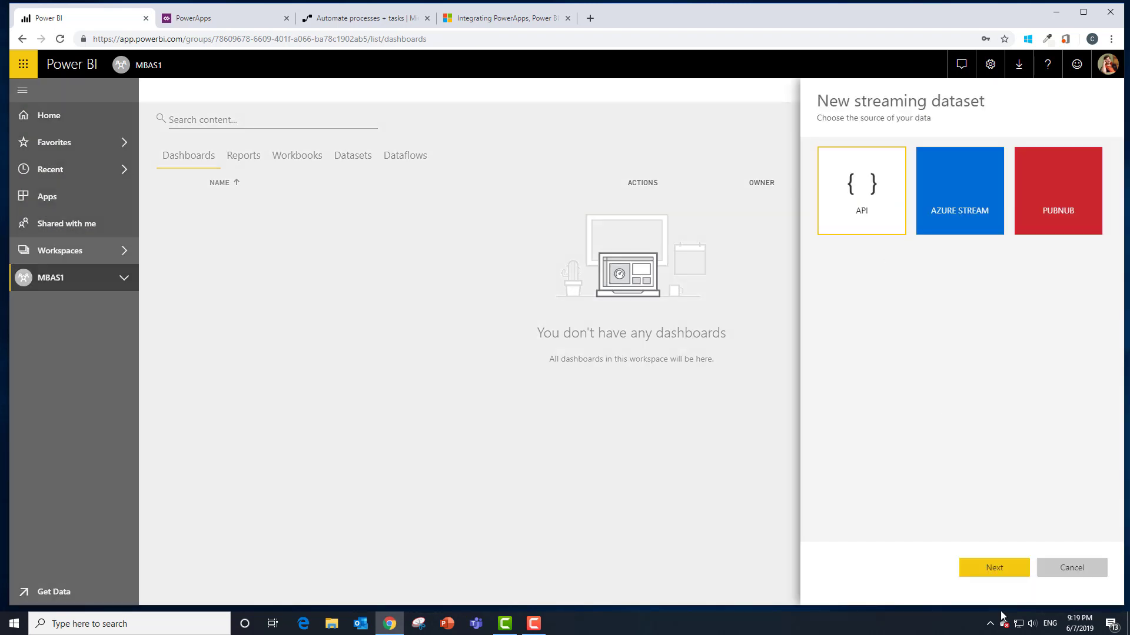
pyautogui.click(1000, 571)
pyautogui.click(873, 210)
pyautogui.write('Scoreboard')
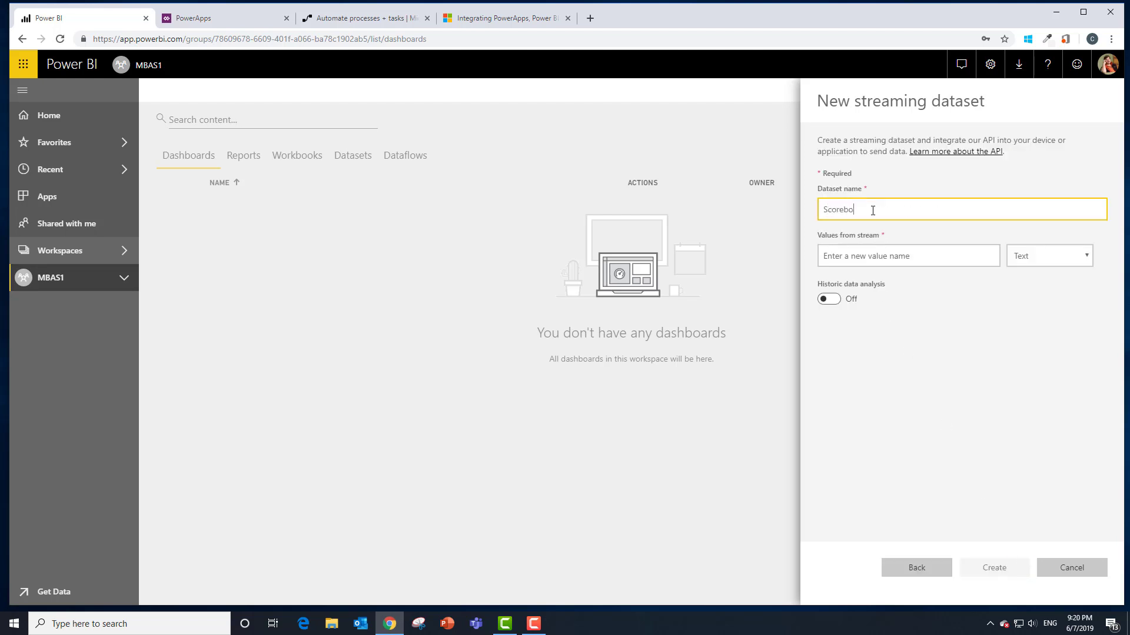
# - Add a Score value of type Number to the stream
pyautogui.click(880, 257)
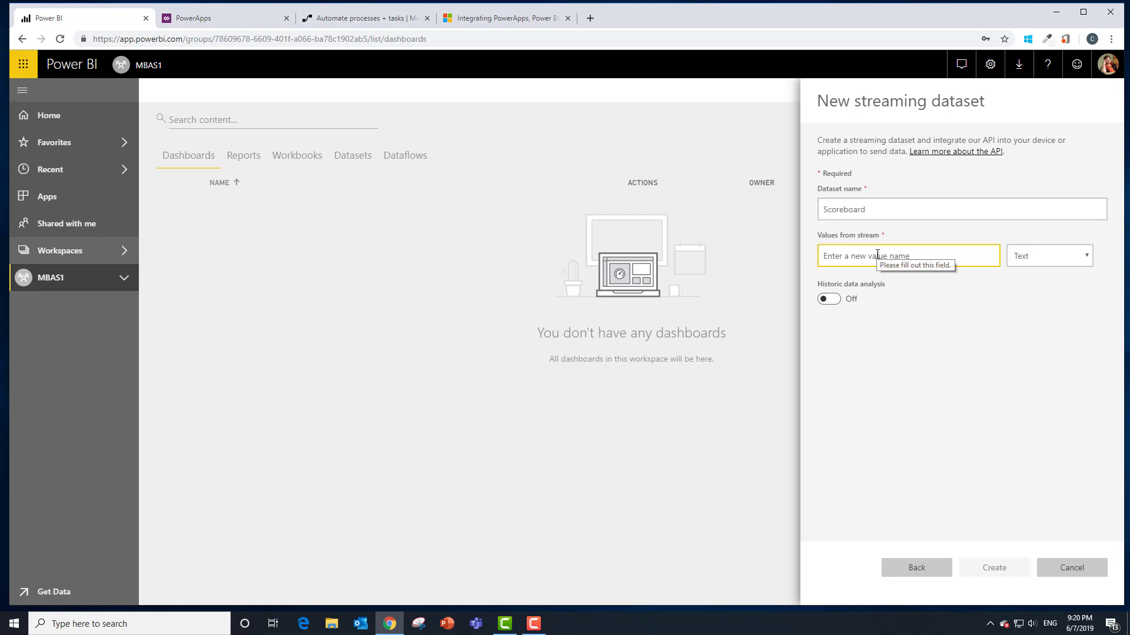
pyautogui.write('Score')
pyautogui.press('Tab')
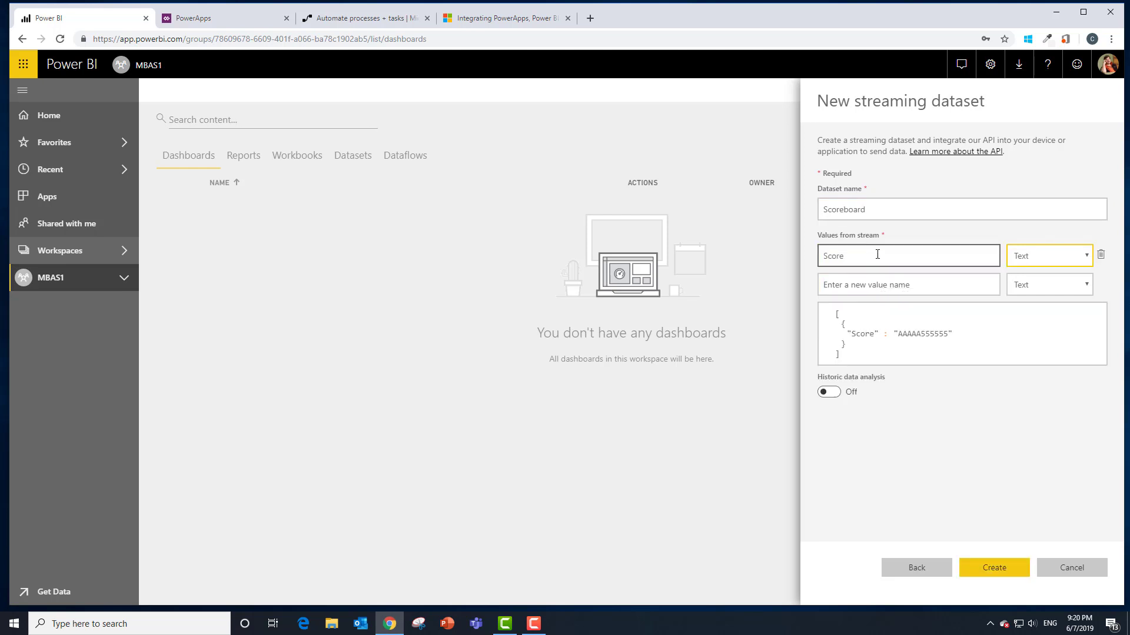
pyautogui.press('Down')
pyautogui.press('Tab')
# - Add a second stream value named Person
pyautogui.click(867, 286)
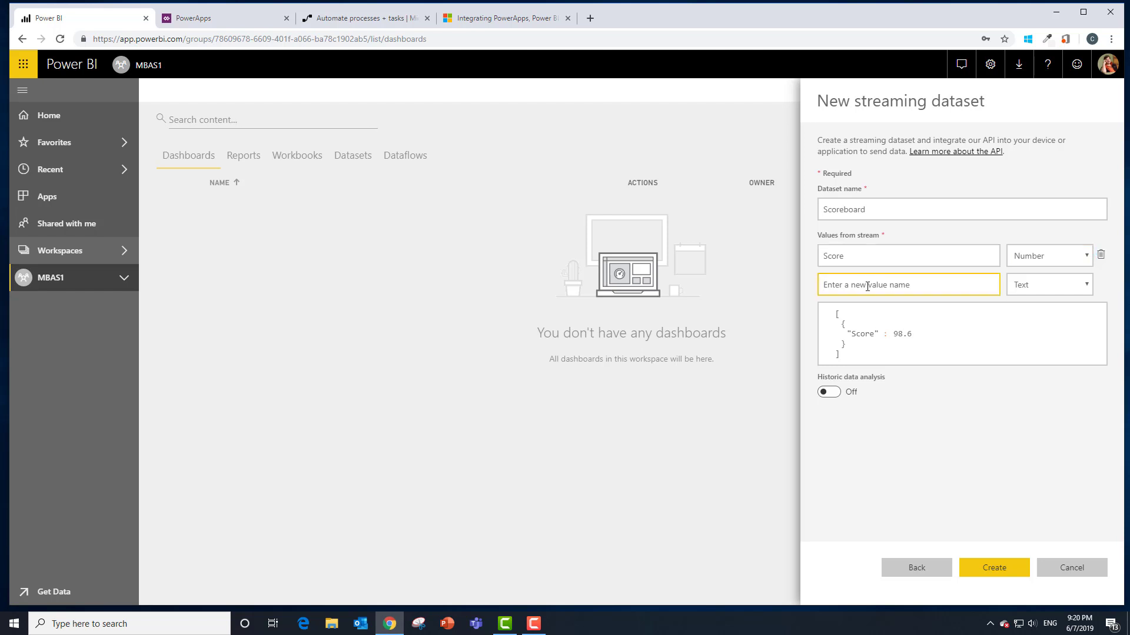
pyautogui.write('Number')
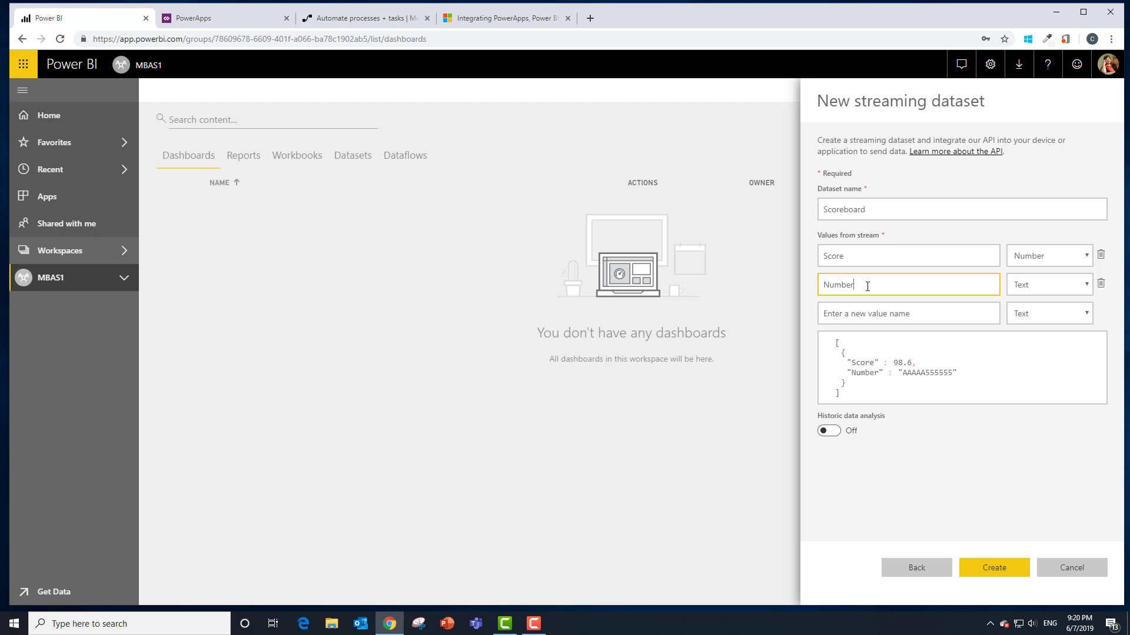
pyautogui.press('Tab')
pyautogui.moveTo(861, 286); pyautogui.dragTo(825, 286)
pyautogui.write('Pwer')
pyautogui.press('BackSpace')
pyautogui.press('BackSpace')
pyautogui.press('BackSpace')
pyautogui.write('ersion')
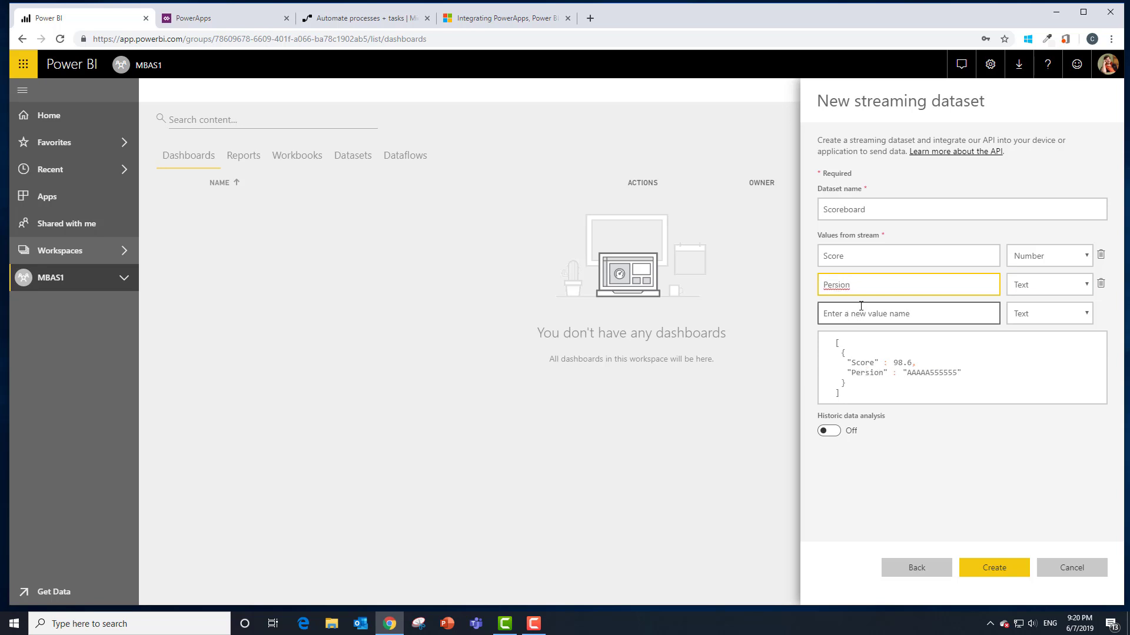
pyautogui.press('BackSpace')
pyautogui.press('BackSpace')
pyautogui.press('BackSpace')
pyautogui.write('on')
# - Add Date, Reports and email values to the stream
pyautogui.click(859, 308)
pyautogui.write('d')
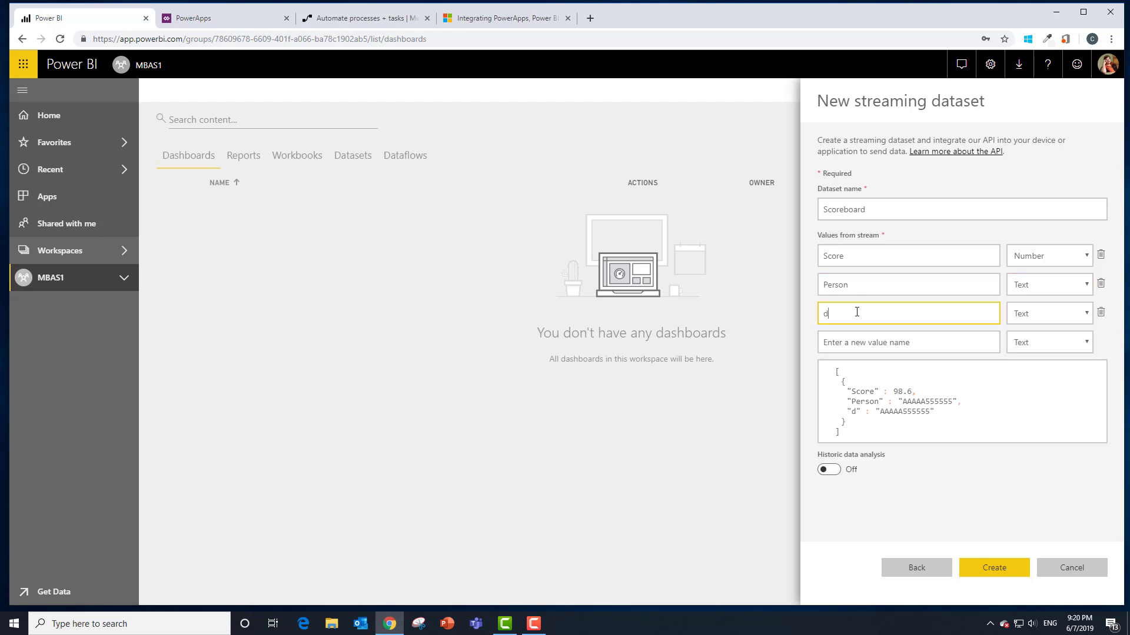
pyautogui.press('BackSpace')
pyautogui.write('Date')
pyautogui.click(853, 342)
pyautogui.write('Reports')
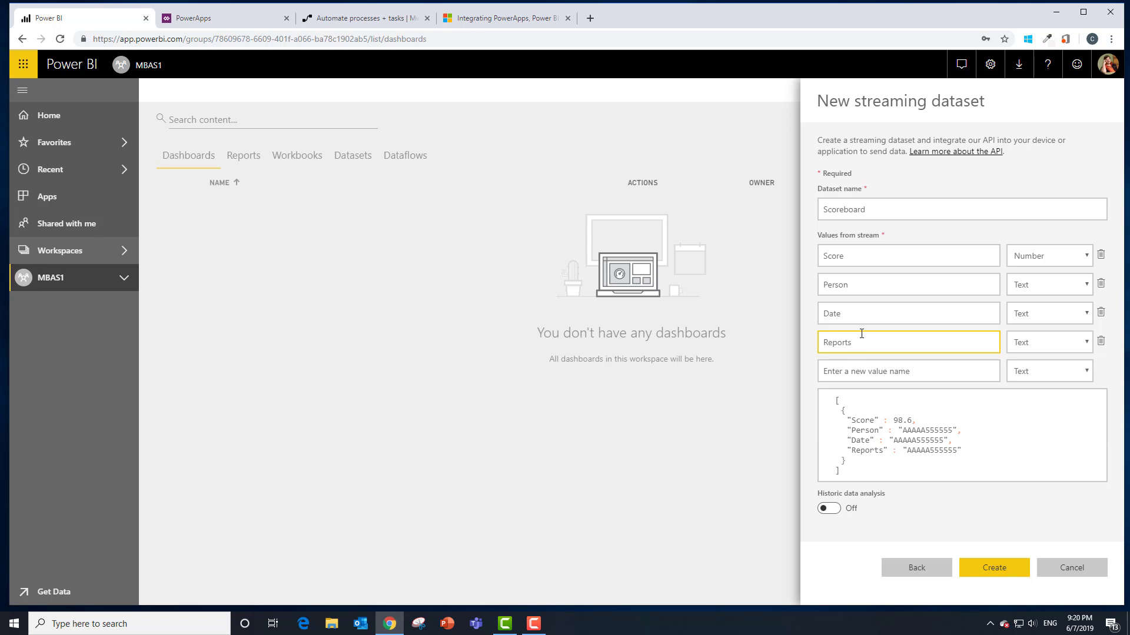
pyautogui.click(866, 371)
pyautogui.write('email')
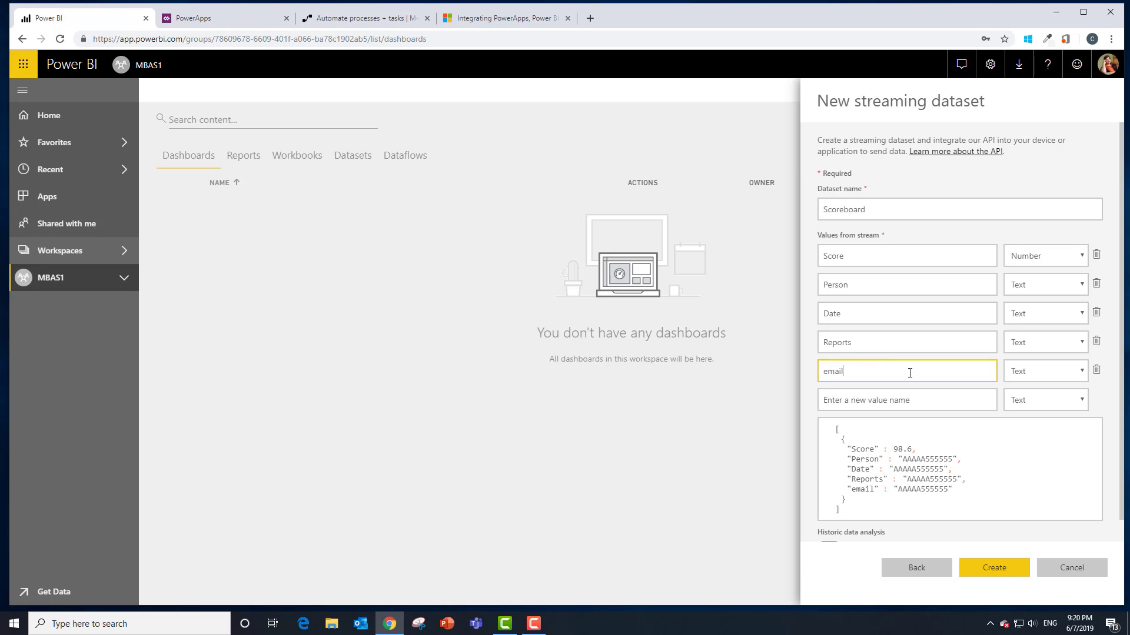
# - Make Date a DateTime value and turn historic data analysis on
pyautogui.click(1020, 320)
pyautogui.click(1039, 359)
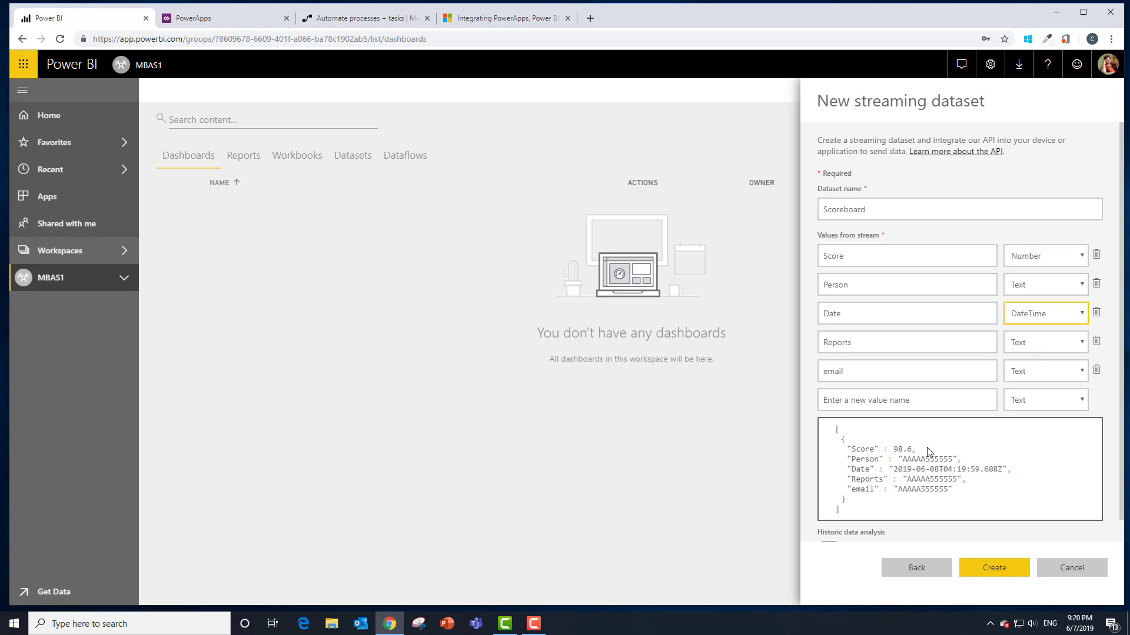
pyautogui.scroll(-1, 853, 470)
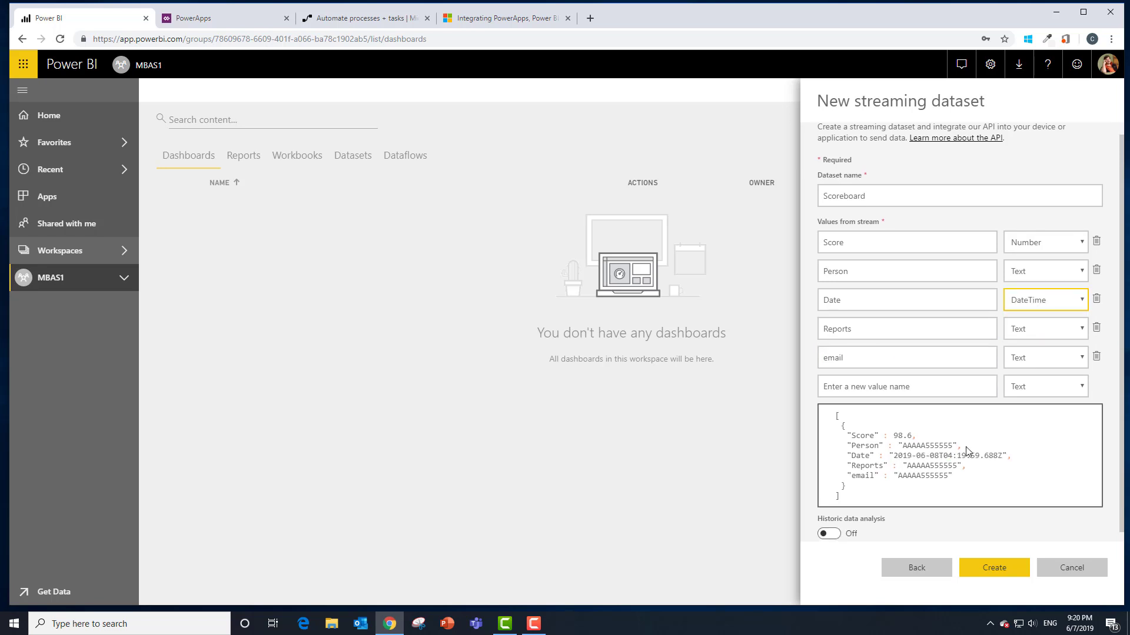
pyautogui.click(831, 526)
# - Create the Scoreboard dataset, dismiss the confirmation, and show the MBAS1 datasets list
pyautogui.click(994, 568)
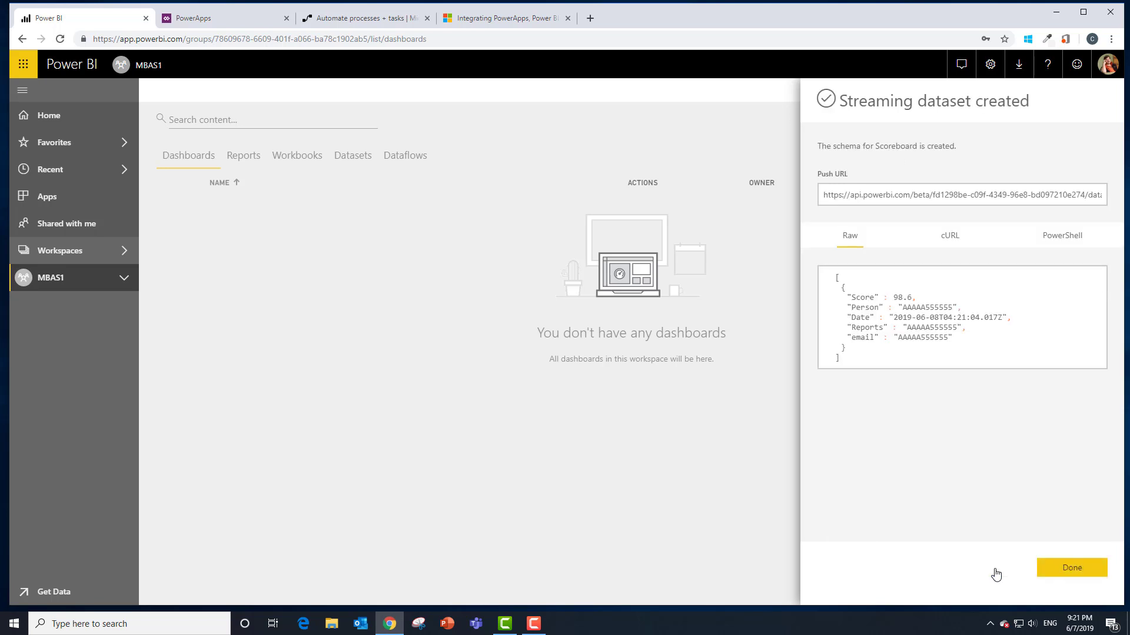
pyautogui.click(1071, 238)
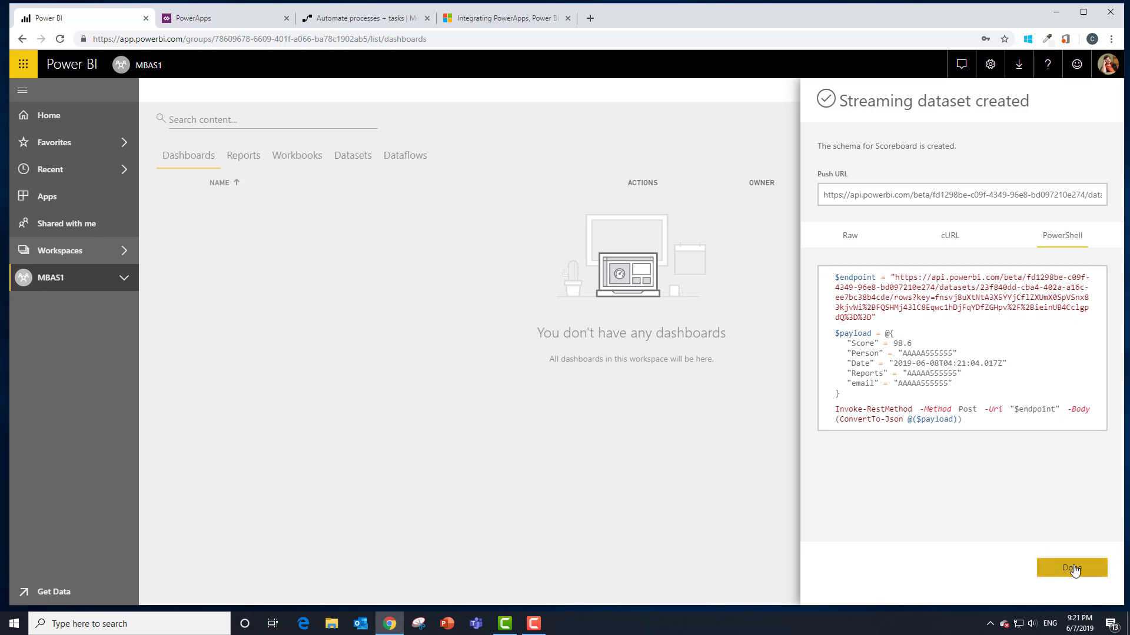
pyautogui.click(1074, 570)
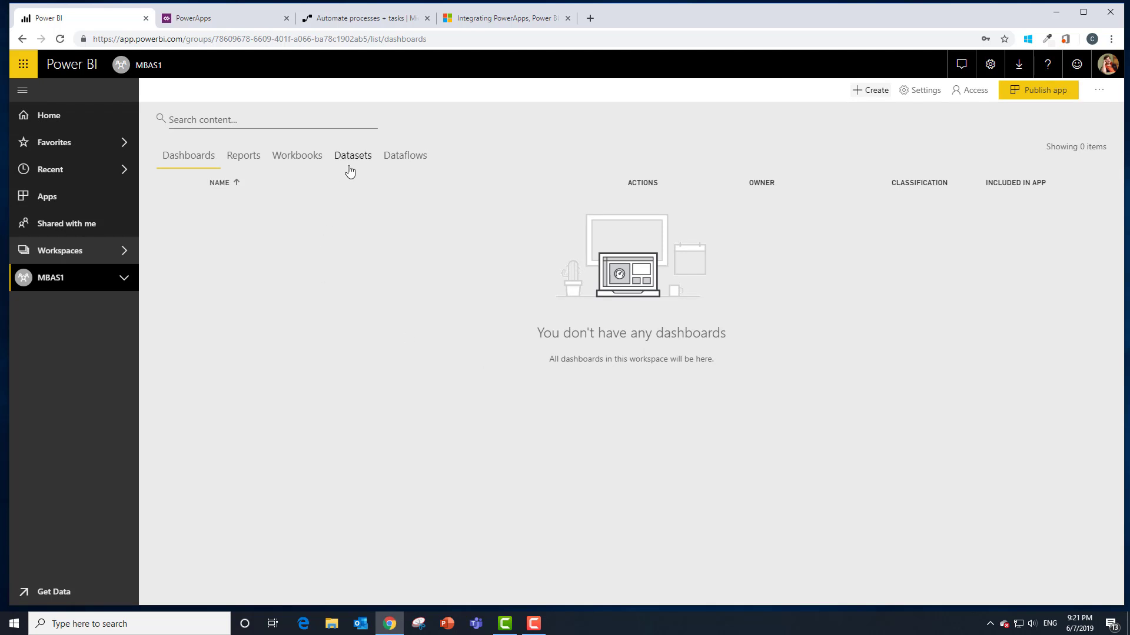
pyautogui.click(352, 163)
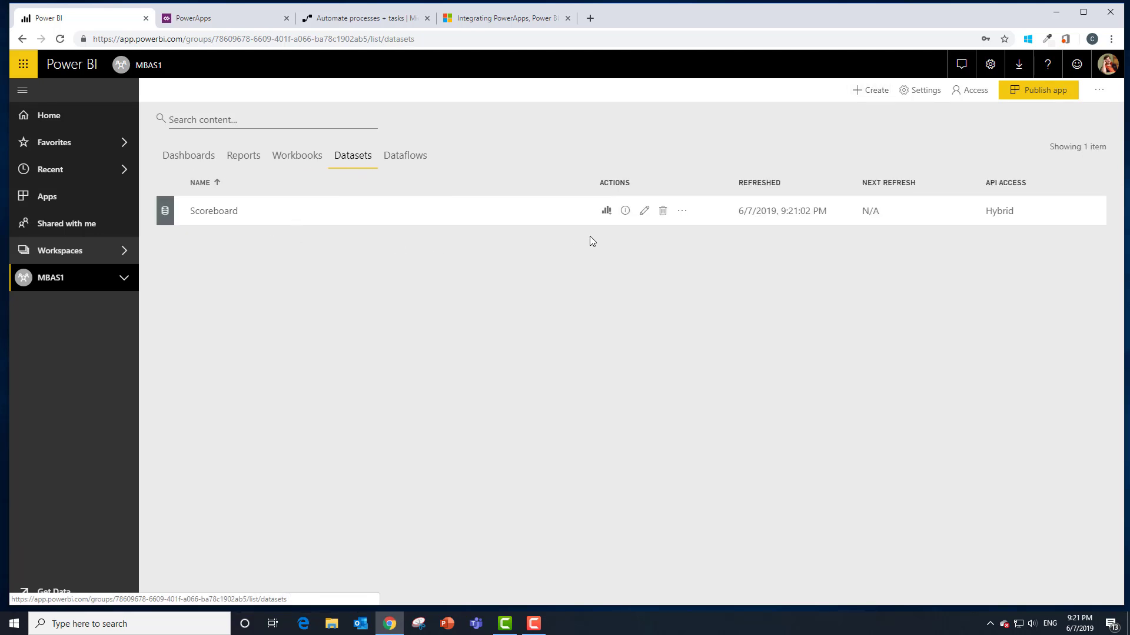
# - From Scoreboard, build a column chart of Score by Person and move it left
pyautogui.click(606, 212)
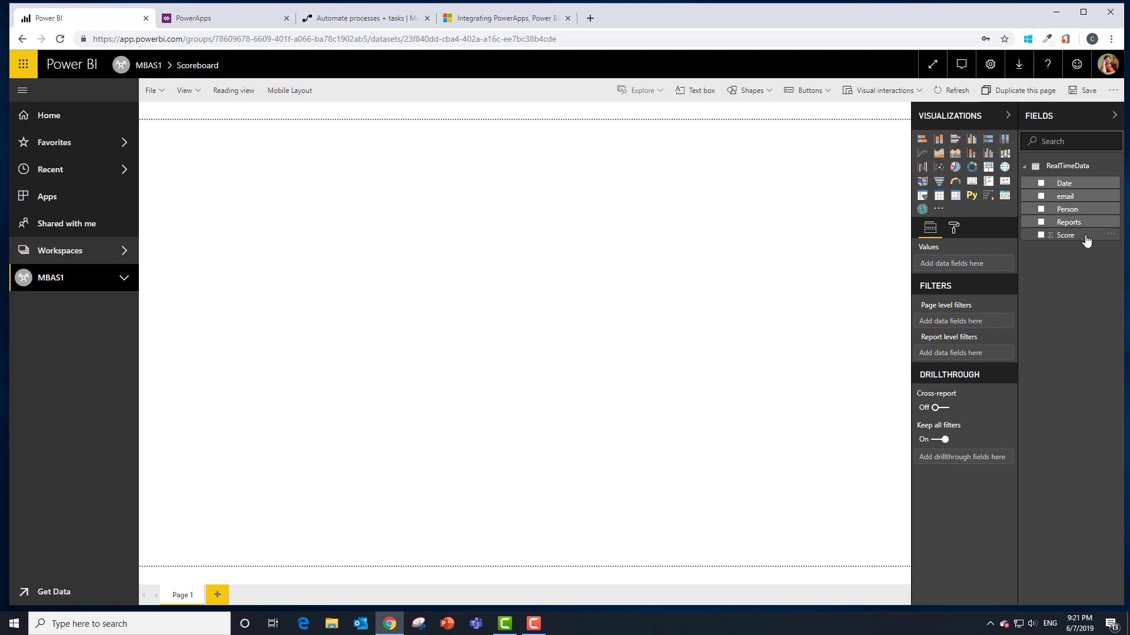
pyautogui.moveTo(1084, 235); pyautogui.dragTo(563, 268)
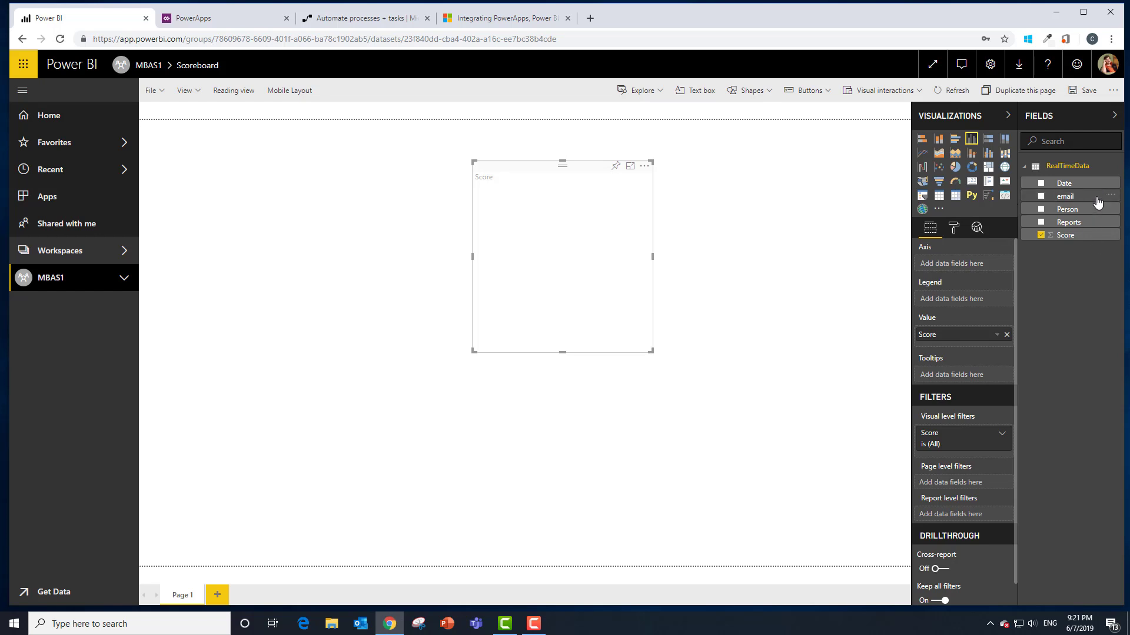
pyautogui.moveTo(1092, 215); pyautogui.dragTo(973, 267)
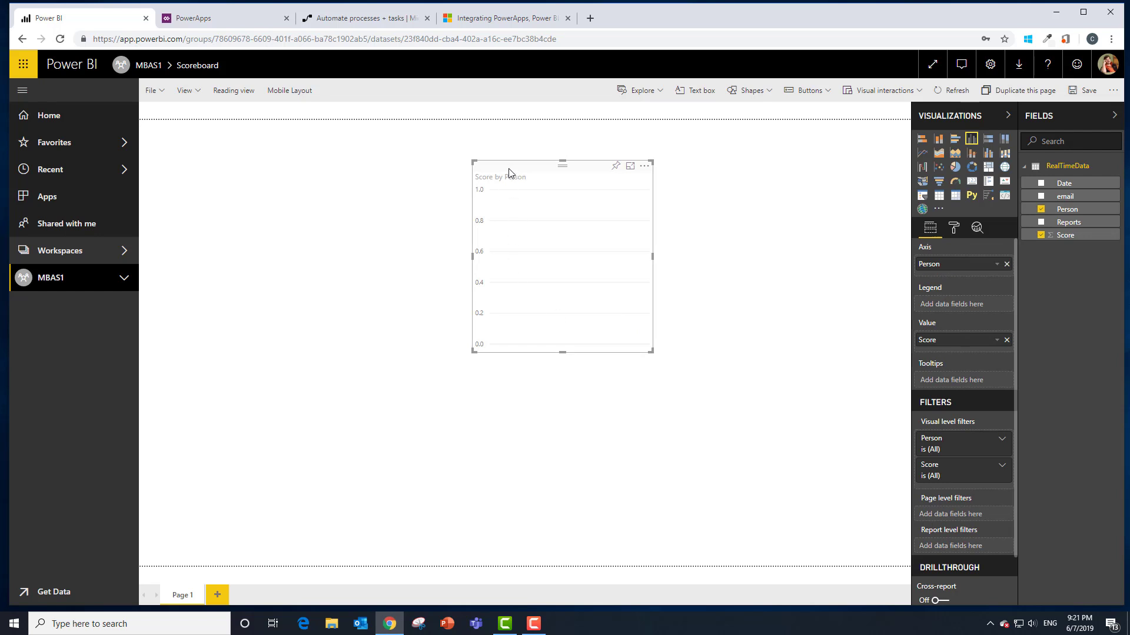
pyautogui.moveTo(509, 171); pyautogui.dragTo(347, 167)
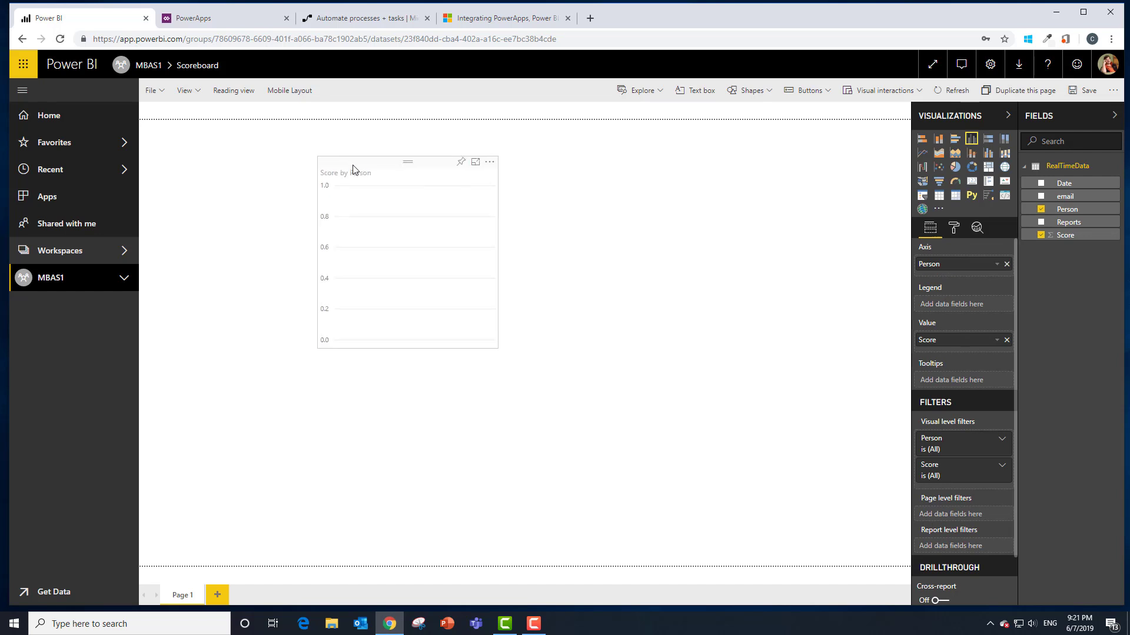
# - Save the report as Scoreboardrpt so the chart can be pinned
pyautogui.click(454, 163)
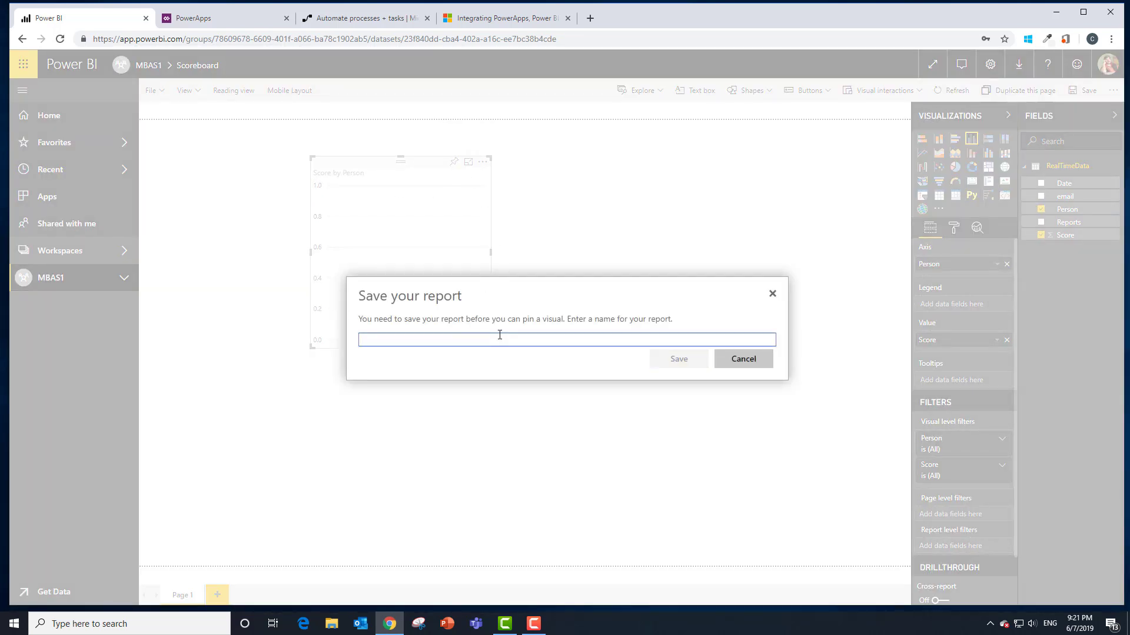
pyautogui.write('Scoreboard')
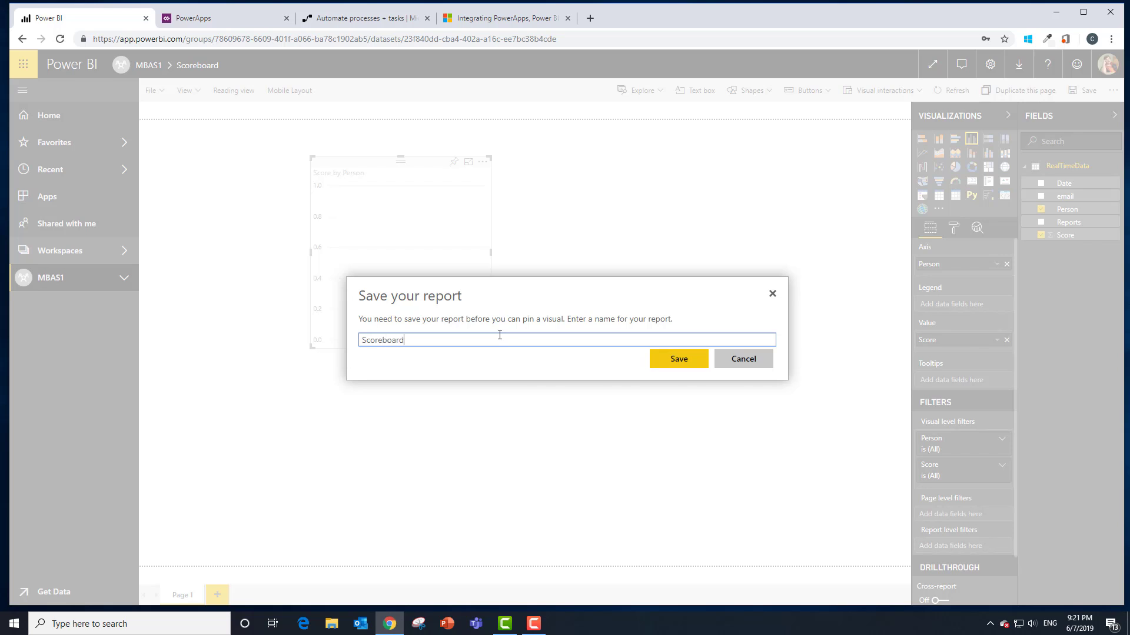
pyautogui.write('report')
pyautogui.click(692, 360)
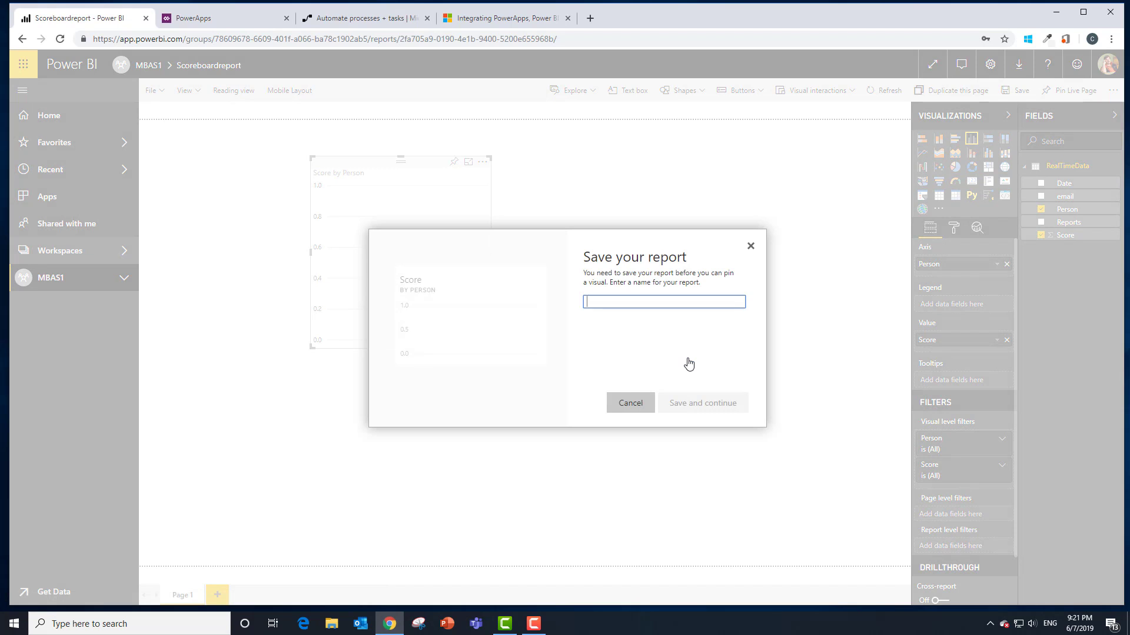
pyautogui.write('Scoreboard')
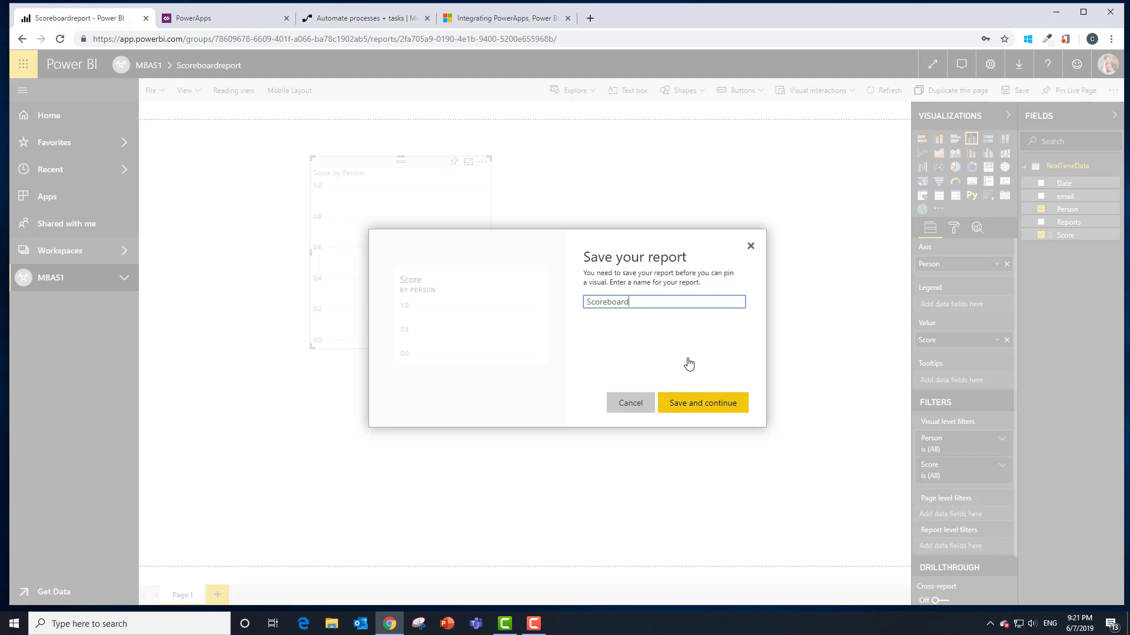
pyautogui.write('rpt')
pyautogui.click(704, 402)
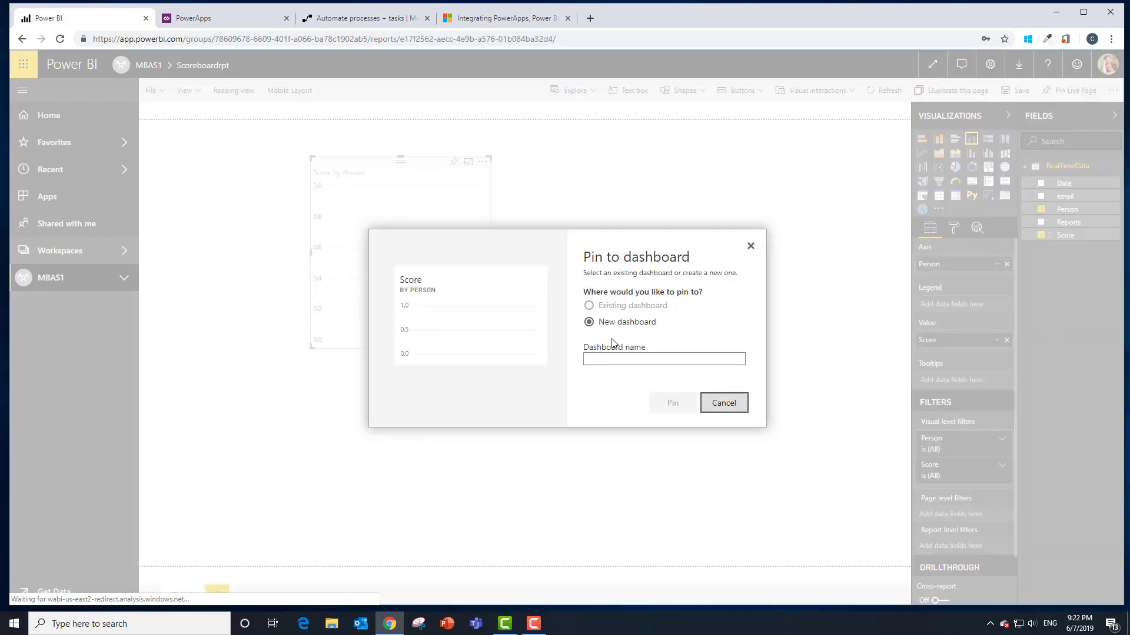
# - Pin the Score by Person chart to a new dashboard named ScoreboardDashboard
pyautogui.click(611, 358)
pyautogui.click(602, 360)
pyautogui.write('Scroe')
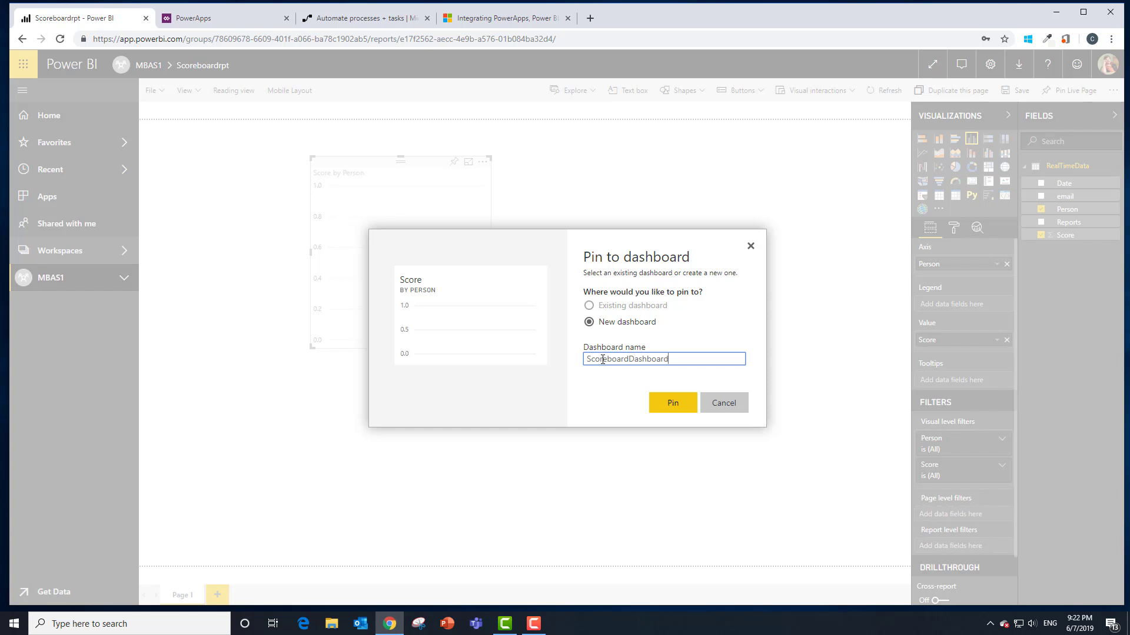
pyautogui.click(671, 405)
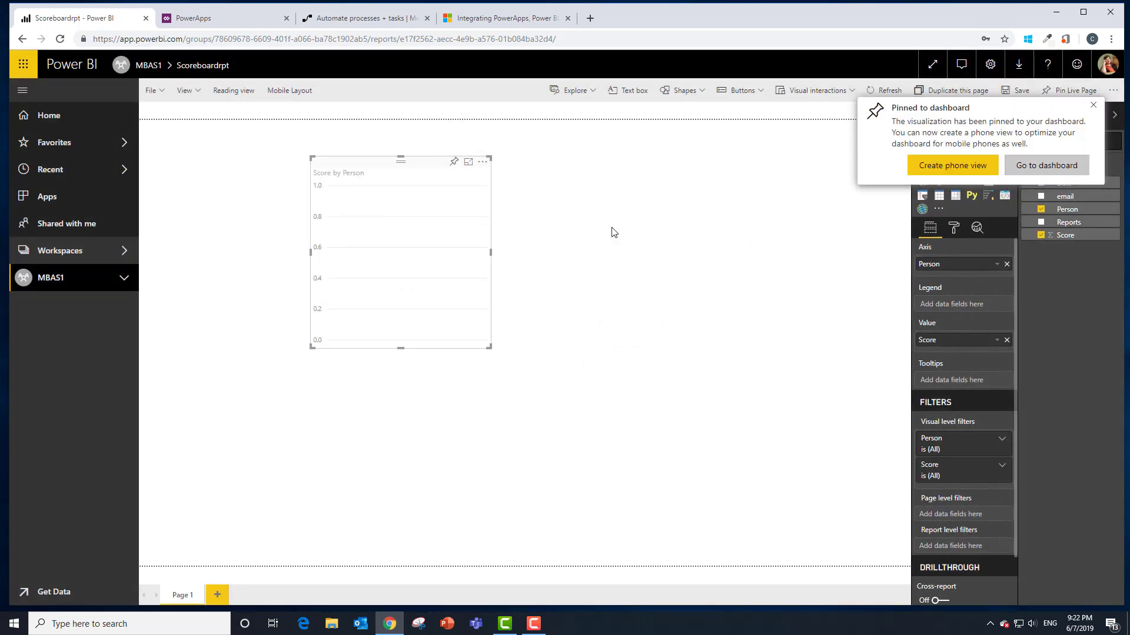
pyautogui.moveTo(373, 164); pyautogui.dragTo(247, 148)
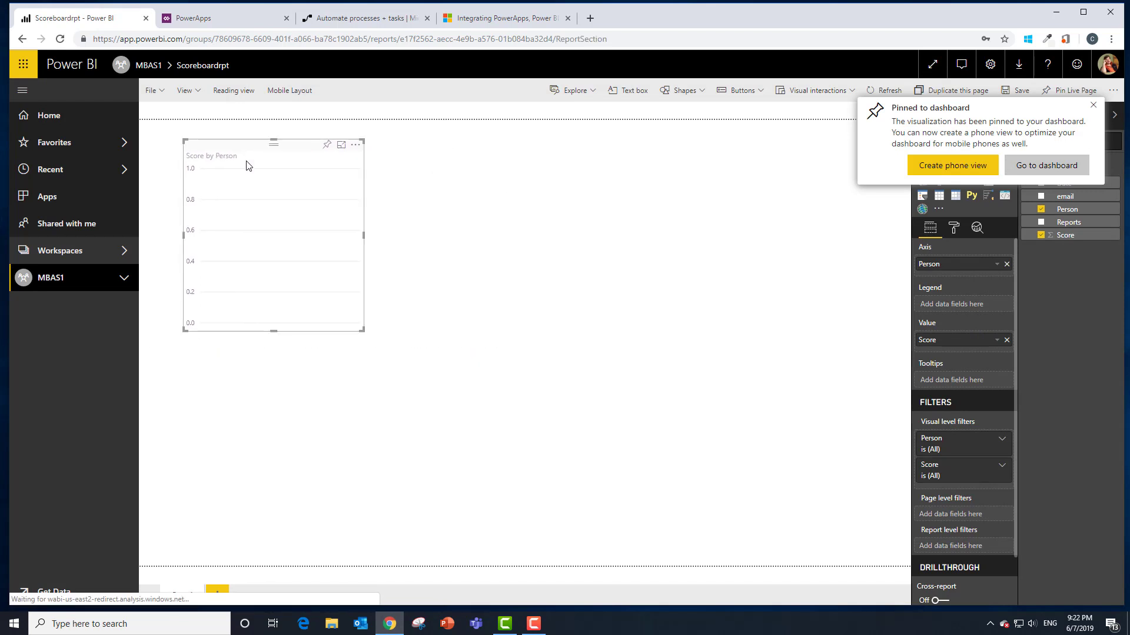
# - Search the visuals marketplace for PowerApps and add the PowerApps (Preview) visual
pyautogui.click(1093, 107)
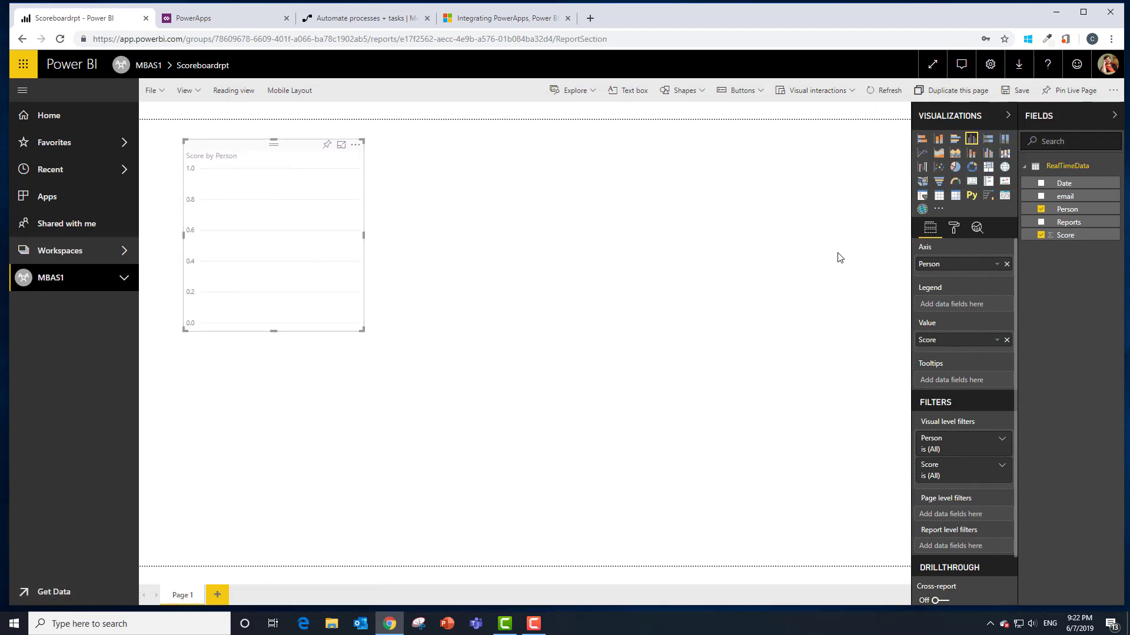
pyautogui.click(939, 211)
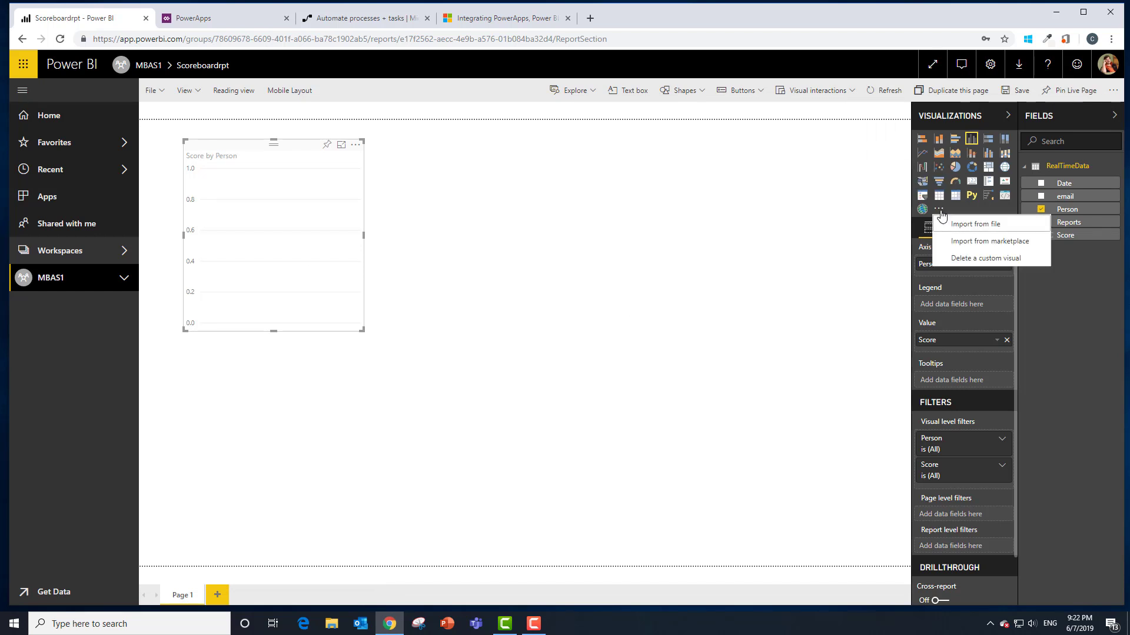
pyautogui.click(970, 243)
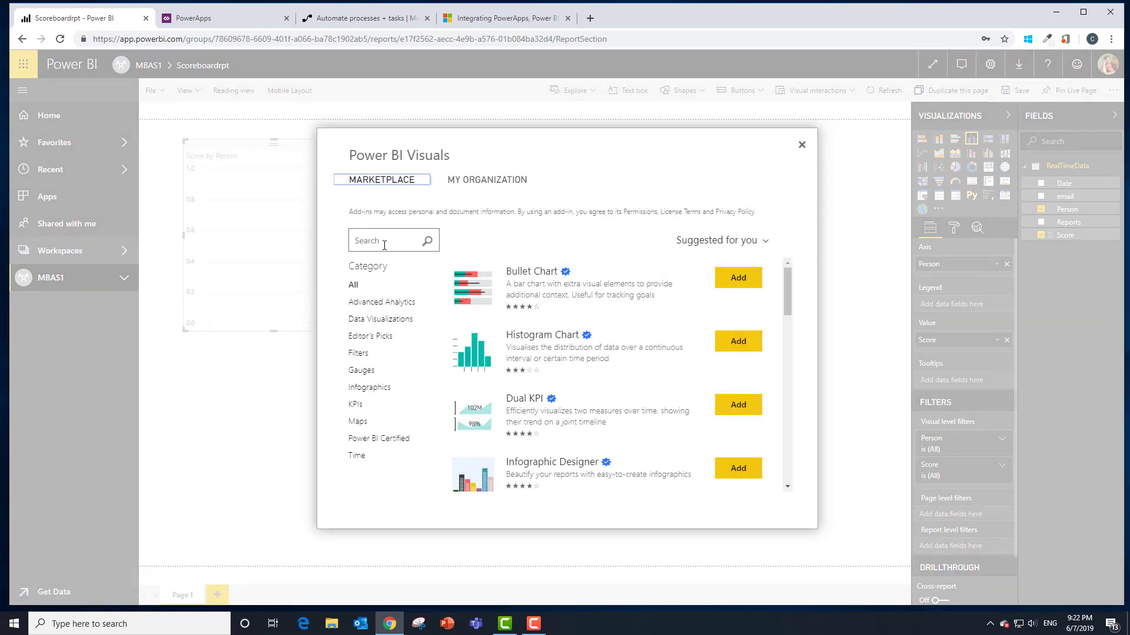
pyautogui.click(383, 244)
pyautogui.write('owe')
pyautogui.press('BackSpace')
pyautogui.press('BackSpace')
pyautogui.press('BackSpace')
pyautogui.write('P')
pyautogui.click(427, 242)
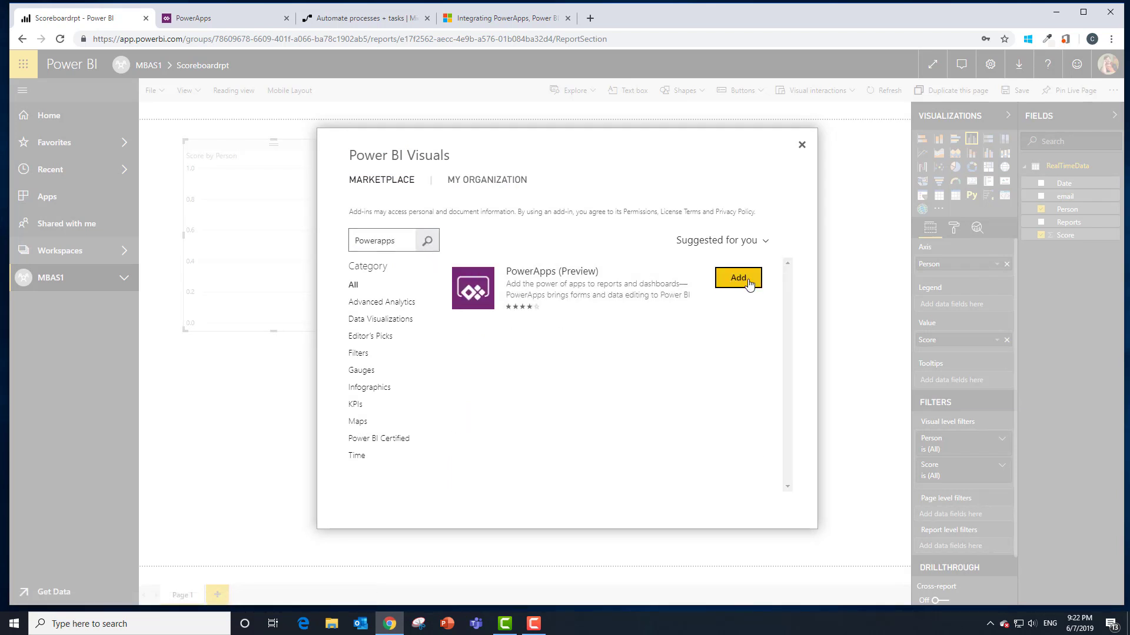
pyautogui.click(738, 278)
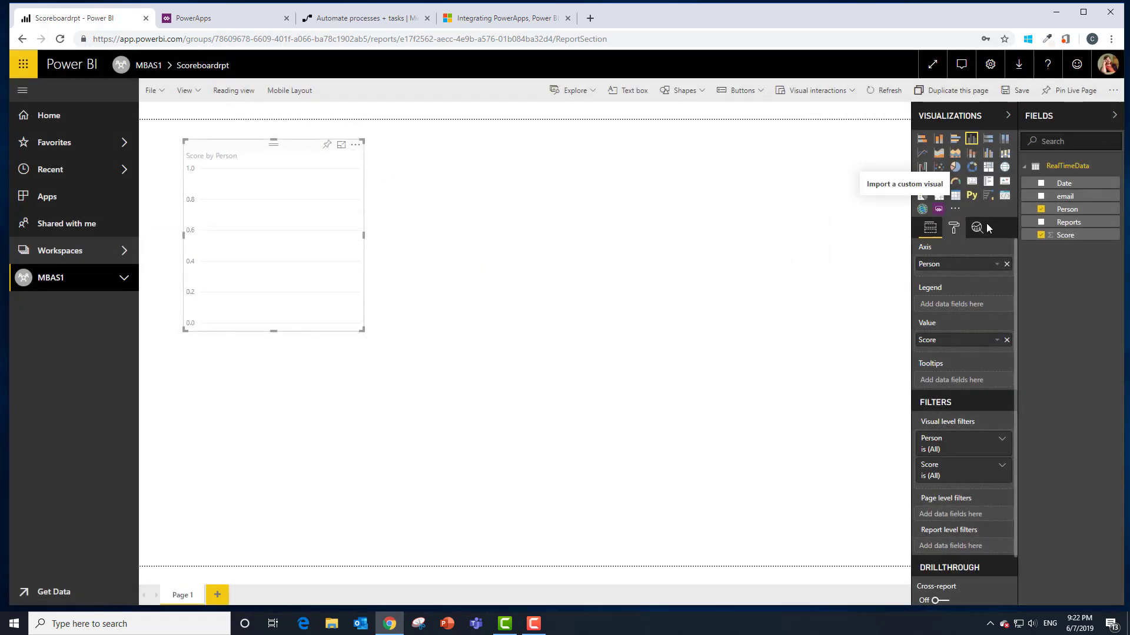
# - Place a PowerApps visual at the upper centre of the page and enlarge it
pyautogui.click(625, 294)
pyautogui.click(946, 210)
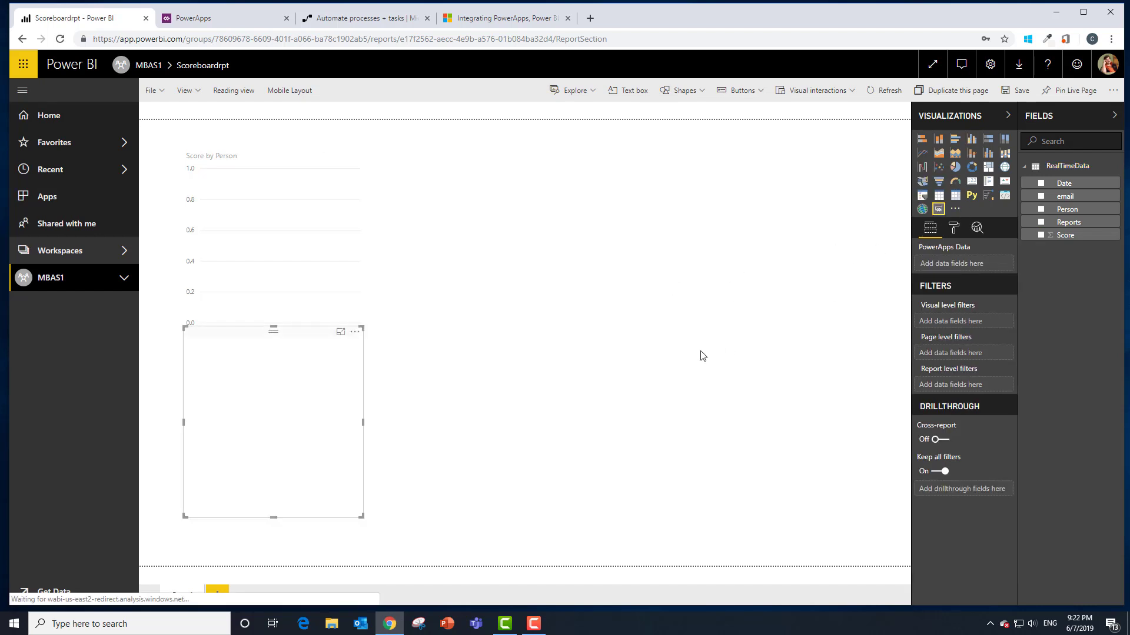
pyautogui.moveTo(222, 339); pyautogui.dragTo(456, 164)
pyautogui.moveTo(628, 386); pyautogui.dragTo(699, 518)
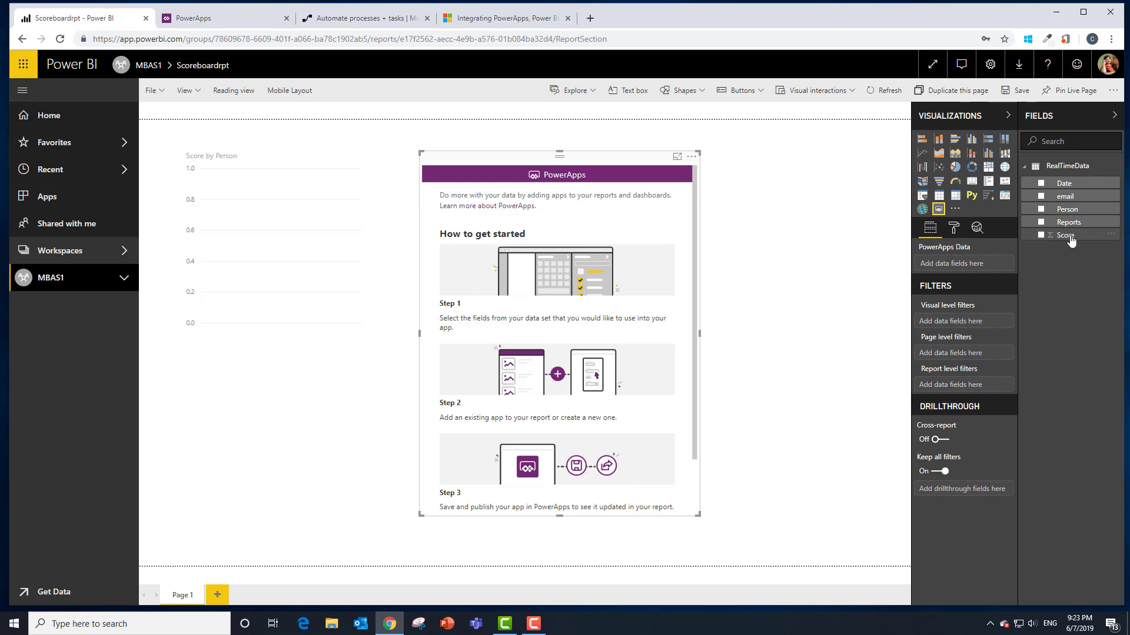
# - Feed Person and Score into the PowerApps visual and choose the Premium Demo Tenant (powermvps) environment
pyautogui.moveTo(1067, 210); pyautogui.dragTo(1014, 275)
pyautogui.moveTo(1072, 236); pyautogui.dragTo(968, 275)
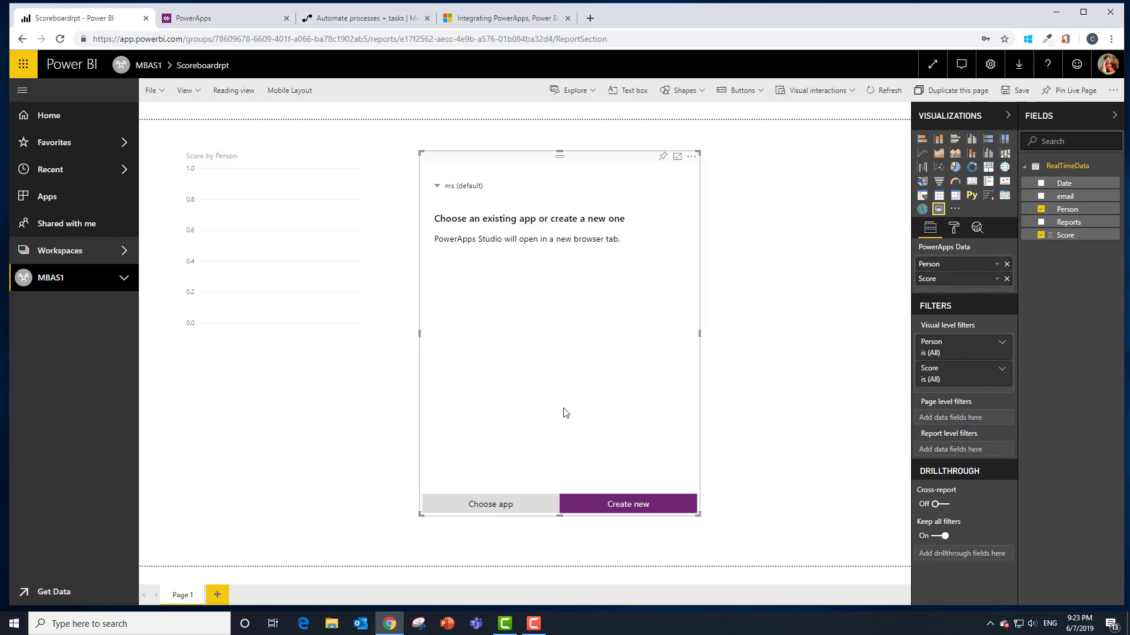
pyautogui.click(462, 186)
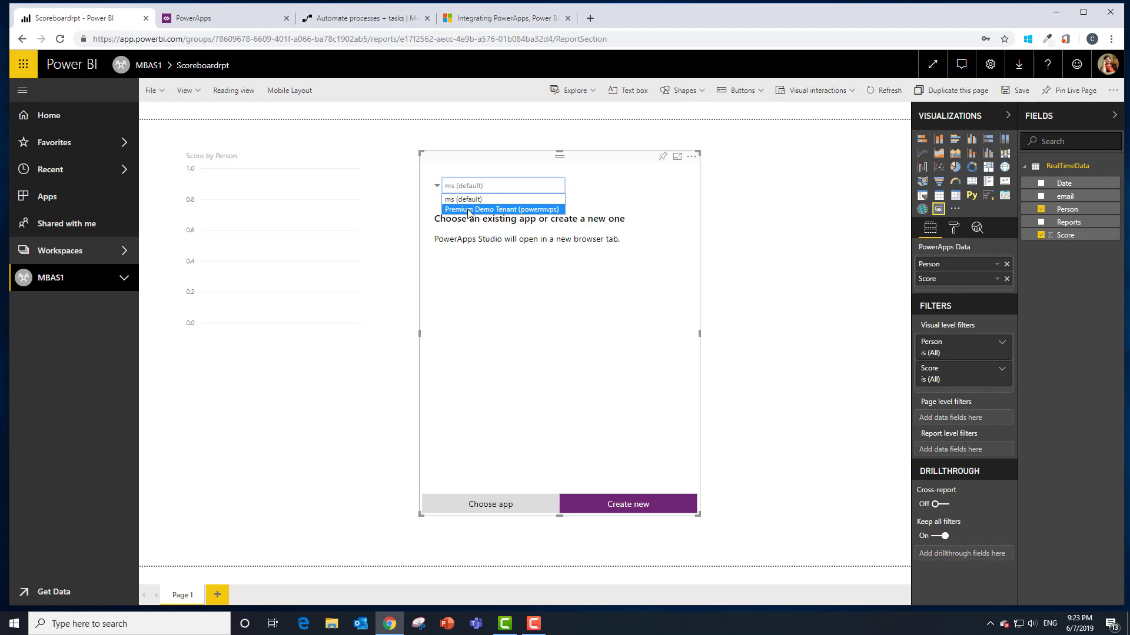
pyautogui.click(469, 210)
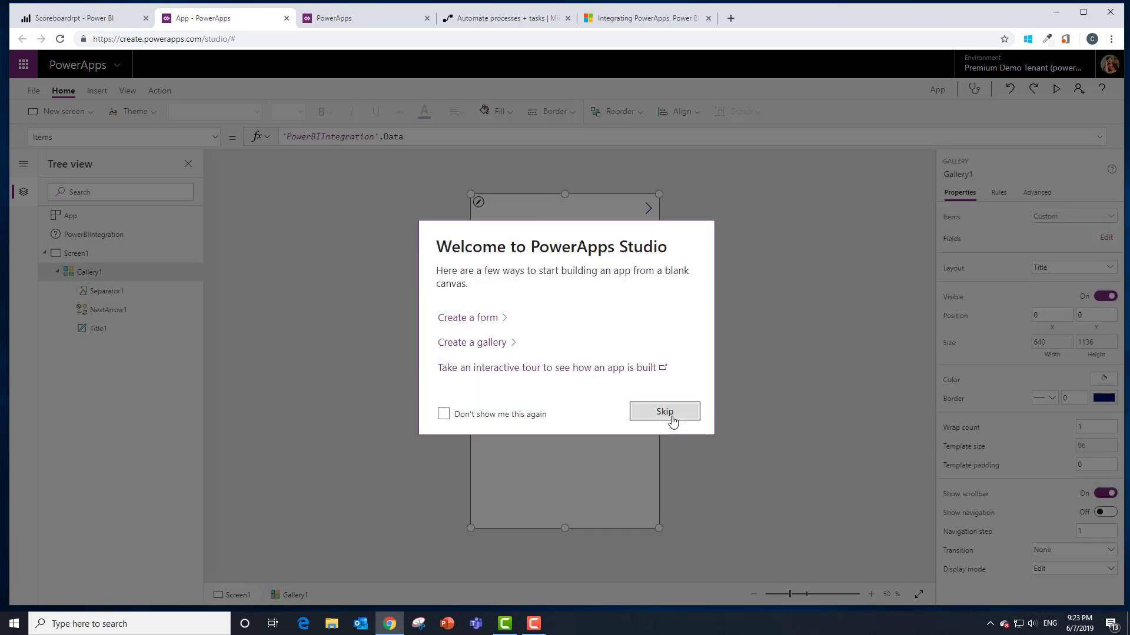
# - Skip the PowerApps Studio welcome and delete Gallery1 from Screen1
pyautogui.click(671, 413)
pyautogui.press('Delete')
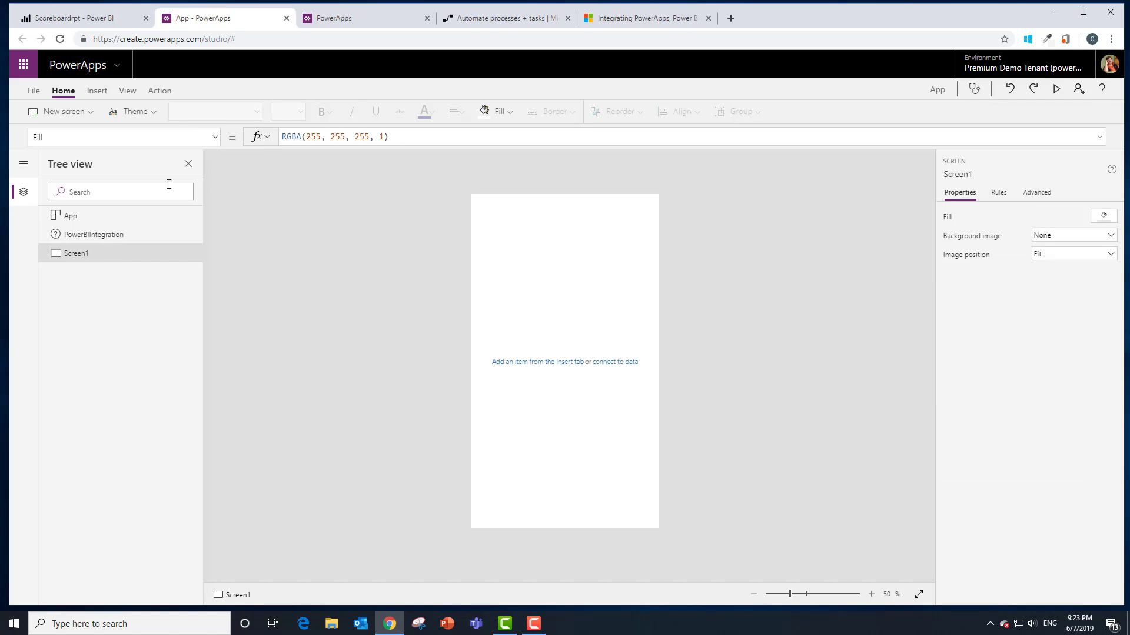
# - Insert a star Rating control, enlarge it, and set Max 10 and Default 5
pyautogui.click(97, 93)
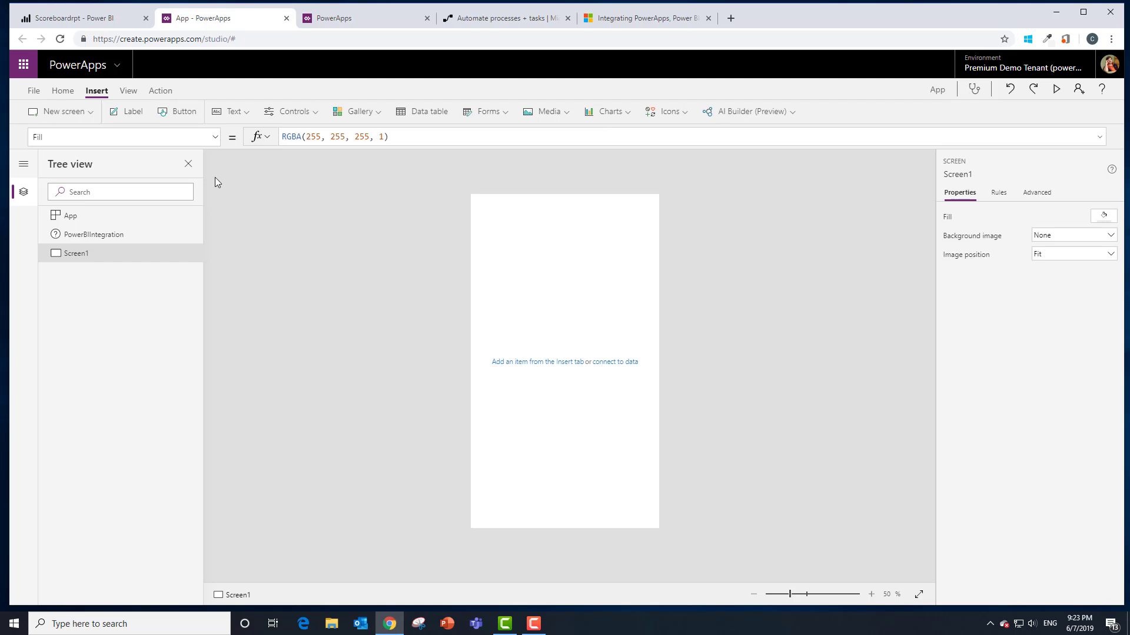
pyautogui.click(316, 114)
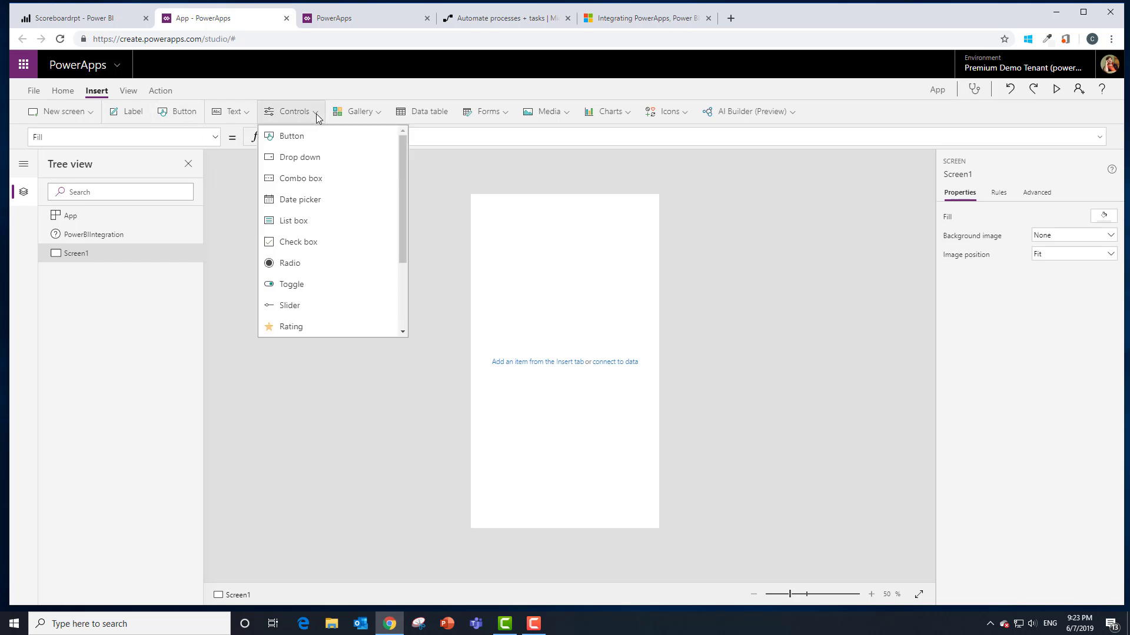
pyautogui.click(298, 327)
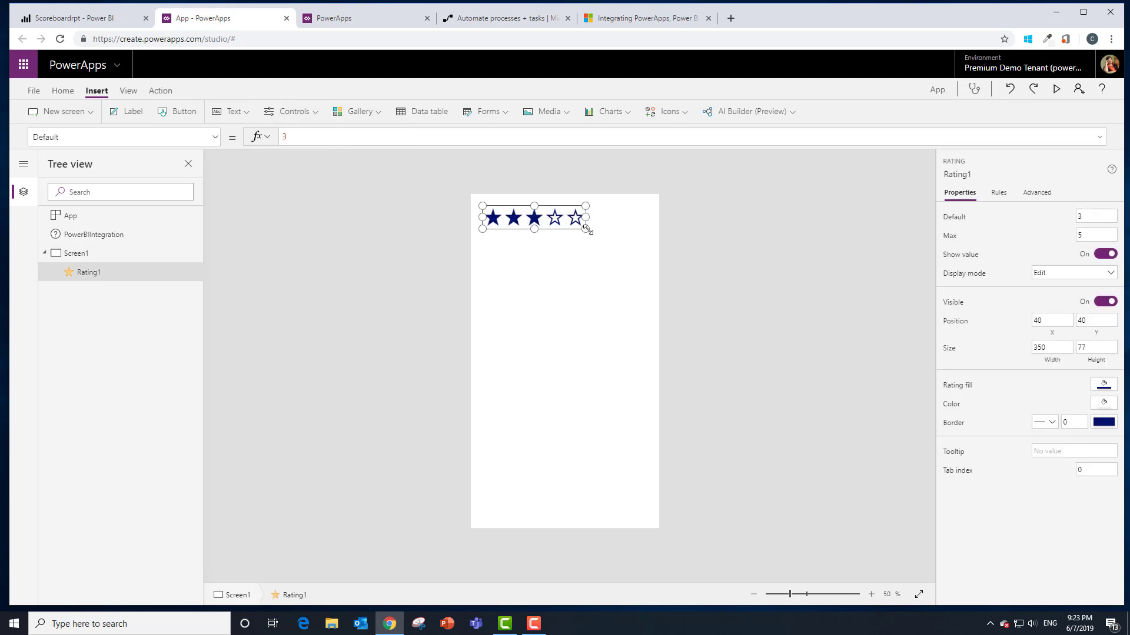
pyautogui.moveTo(586, 229); pyautogui.dragTo(595, 386)
pyautogui.click(1099, 238)
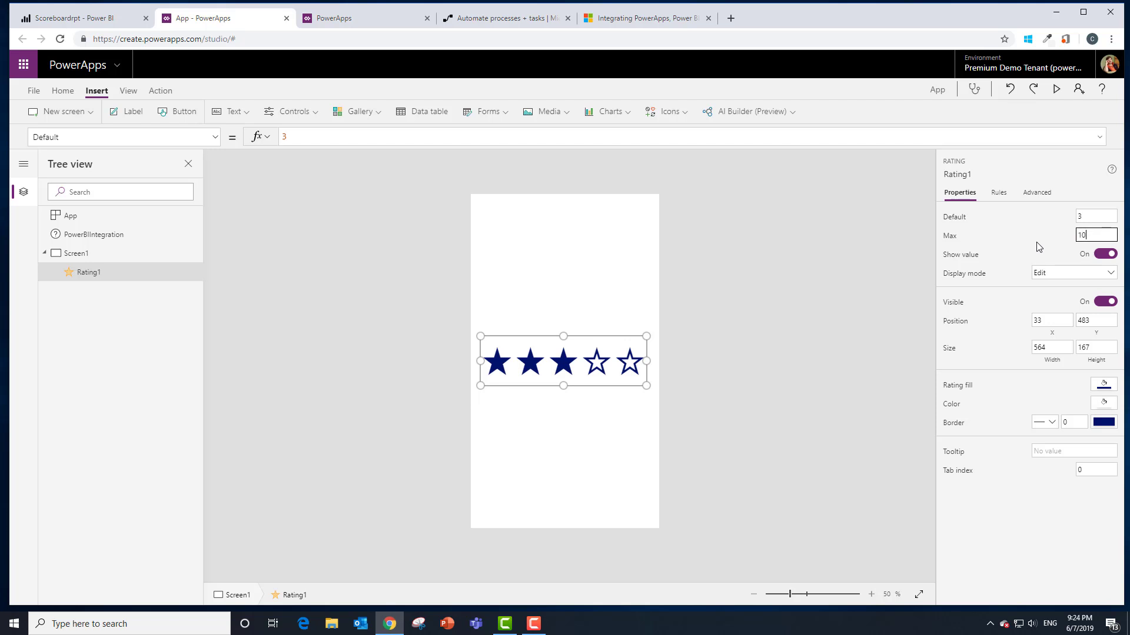
pyautogui.click(1100, 218)
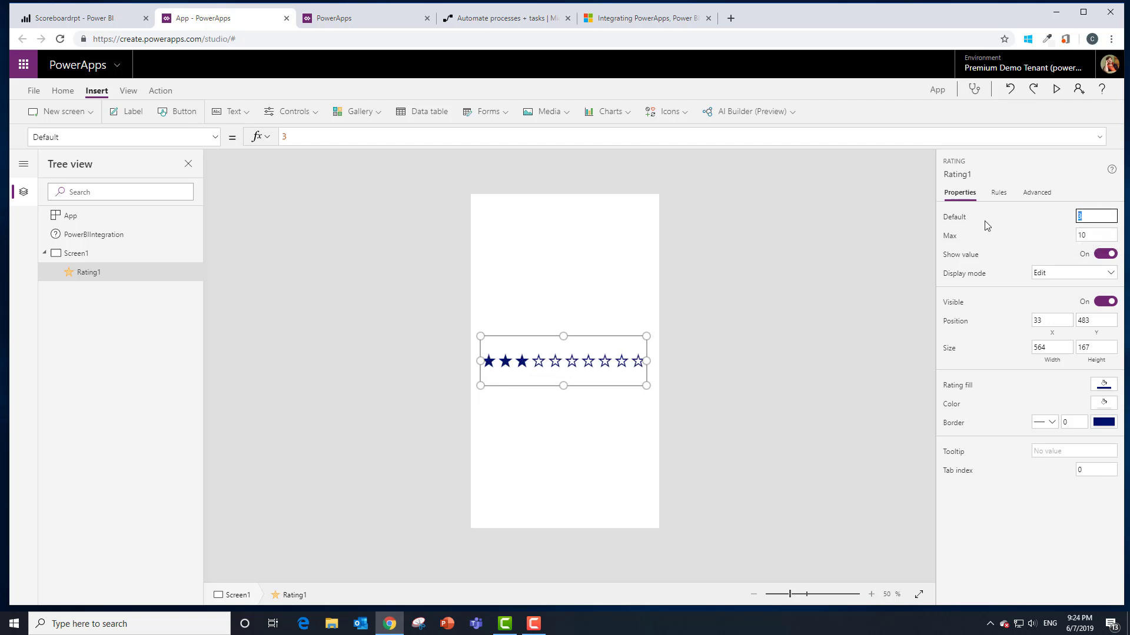
pyautogui.write('5')
# - Add a large button and place it beneath the rating stars
pyautogui.click(175, 111)
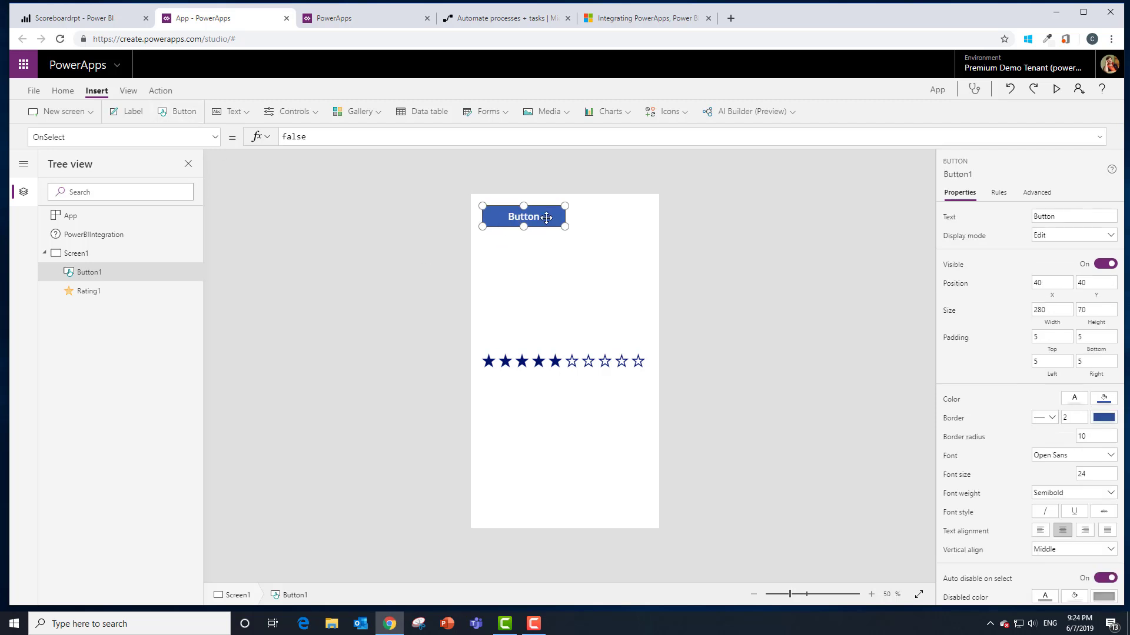
pyautogui.moveTo(547, 218); pyautogui.dragTo(553, 392)
pyautogui.moveTo(562, 353); pyautogui.dragTo(651, 508)
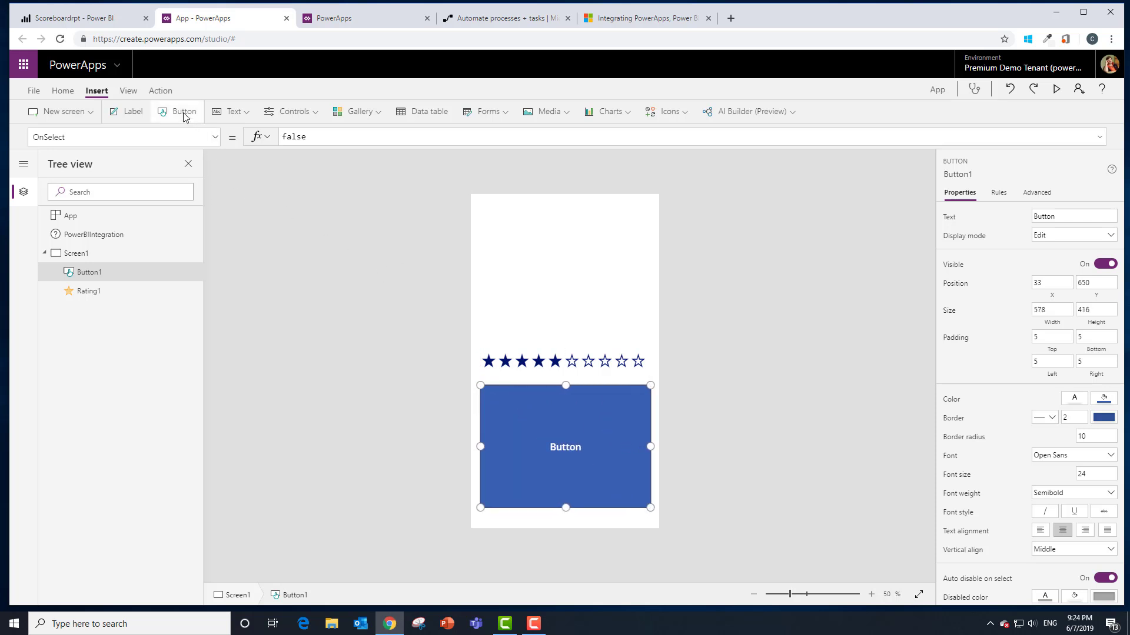
# - Add a text input box at the top and a label just below it
pyautogui.click(230, 116)
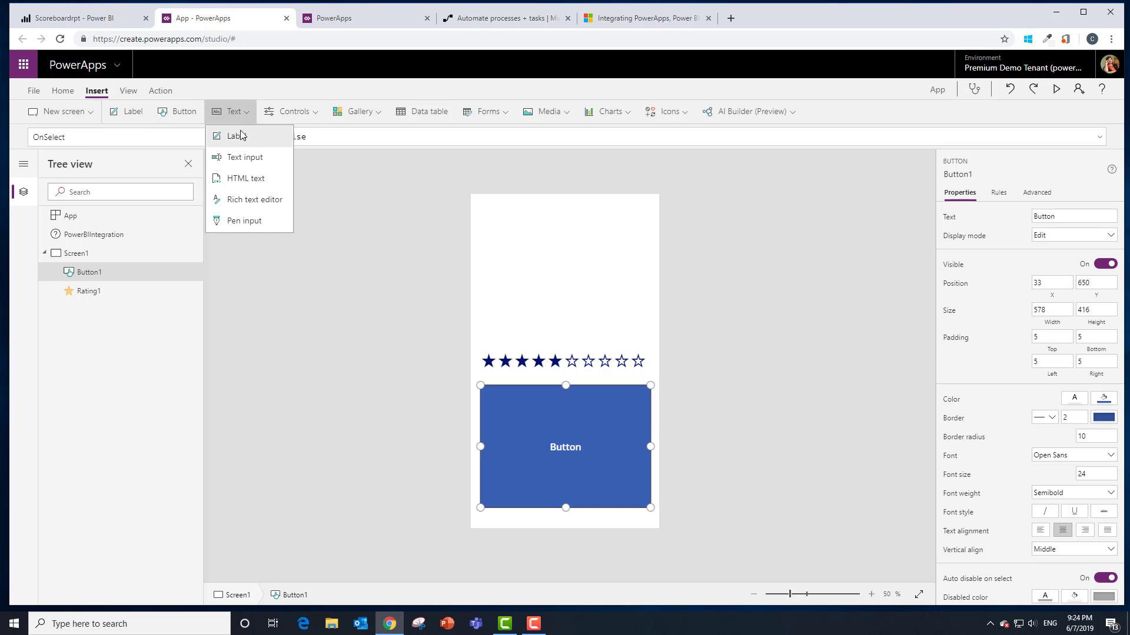
pyautogui.click(245, 157)
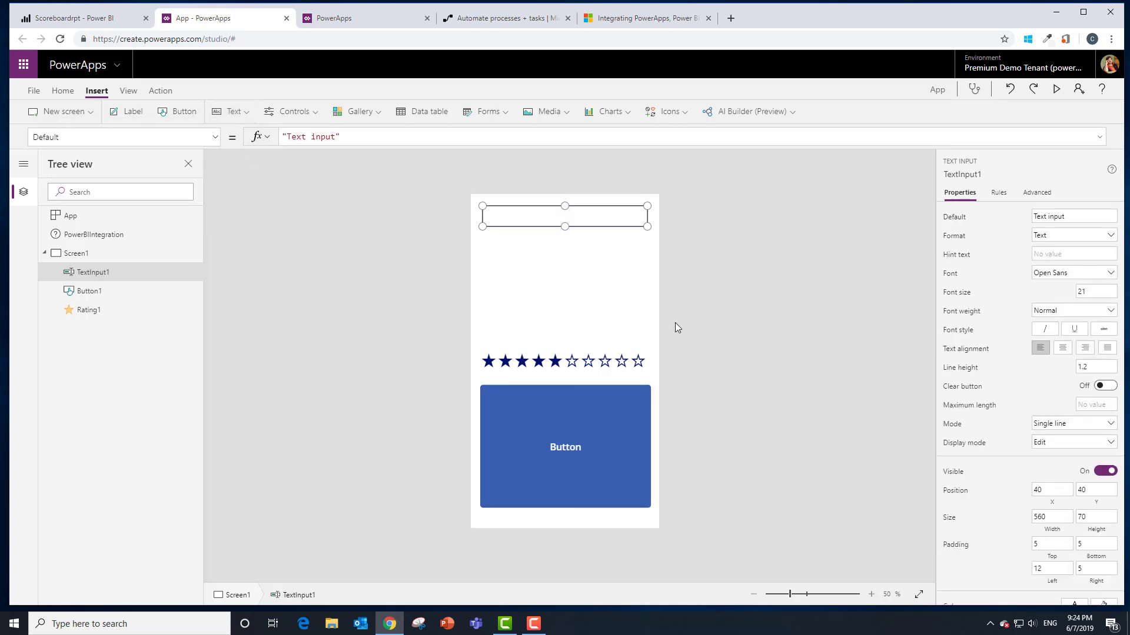
pyautogui.moveTo(546, 227); pyautogui.dragTo(542, 227)
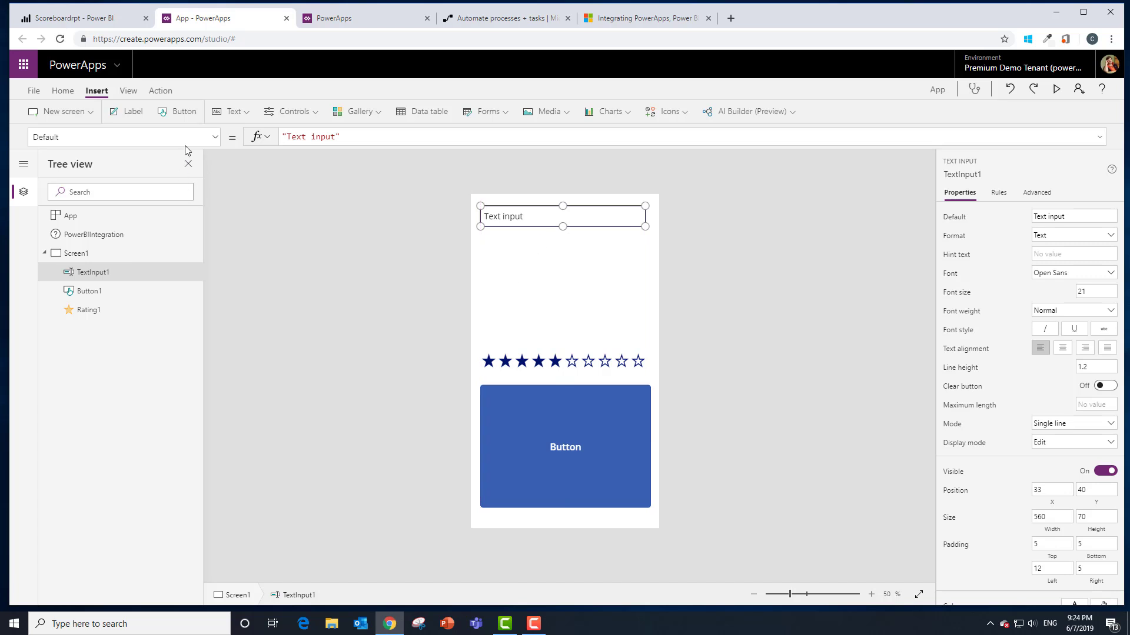
pyautogui.click(120, 113)
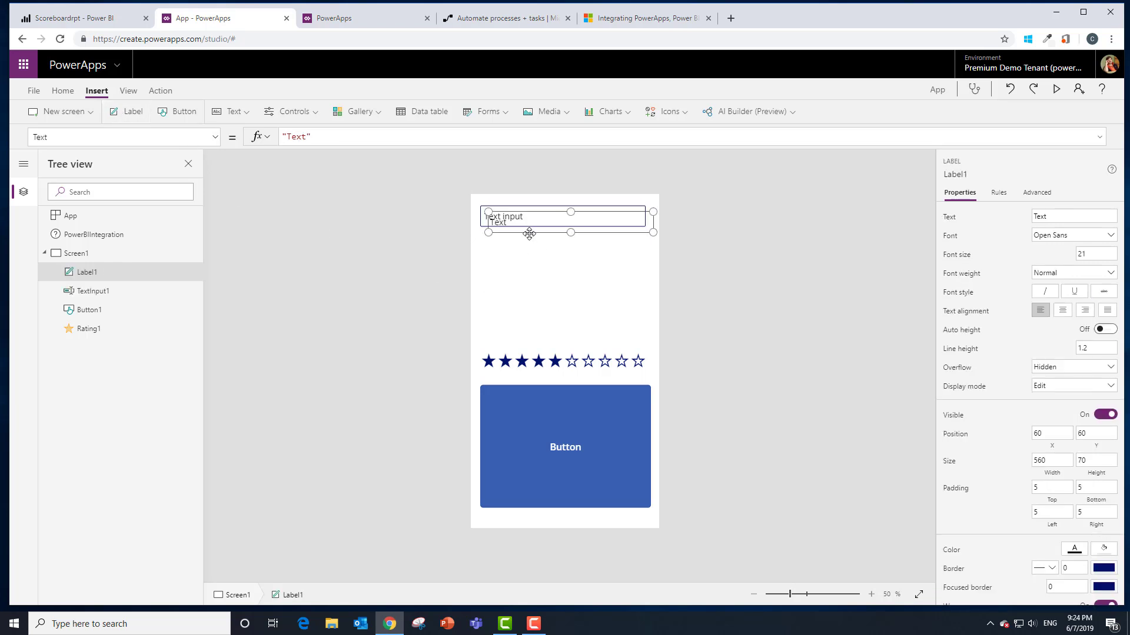
pyautogui.moveTo(530, 232); pyautogui.dragTo(526, 260)
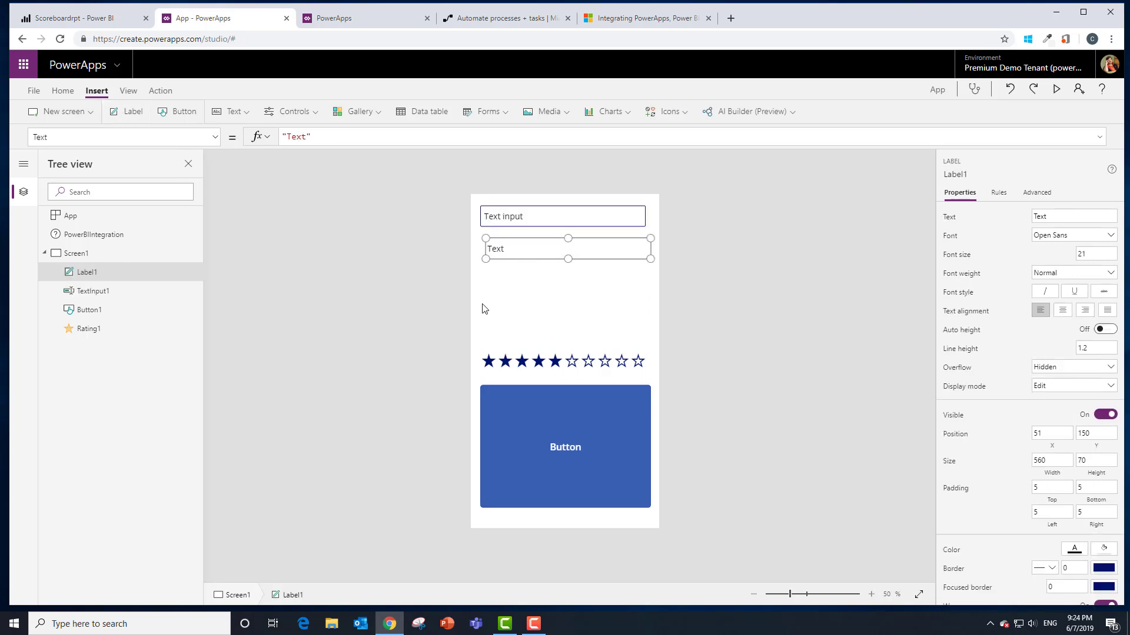
# - Set Label1's text formula to Now() and move the date label lower
pyautogui.click(512, 260)
pyautogui.moveTo(511, 260); pyautogui.dragTo(507, 260)
pyautogui.moveTo(333, 142); pyautogui.dragTo(233, 136)
pyautogui.write('Now()')
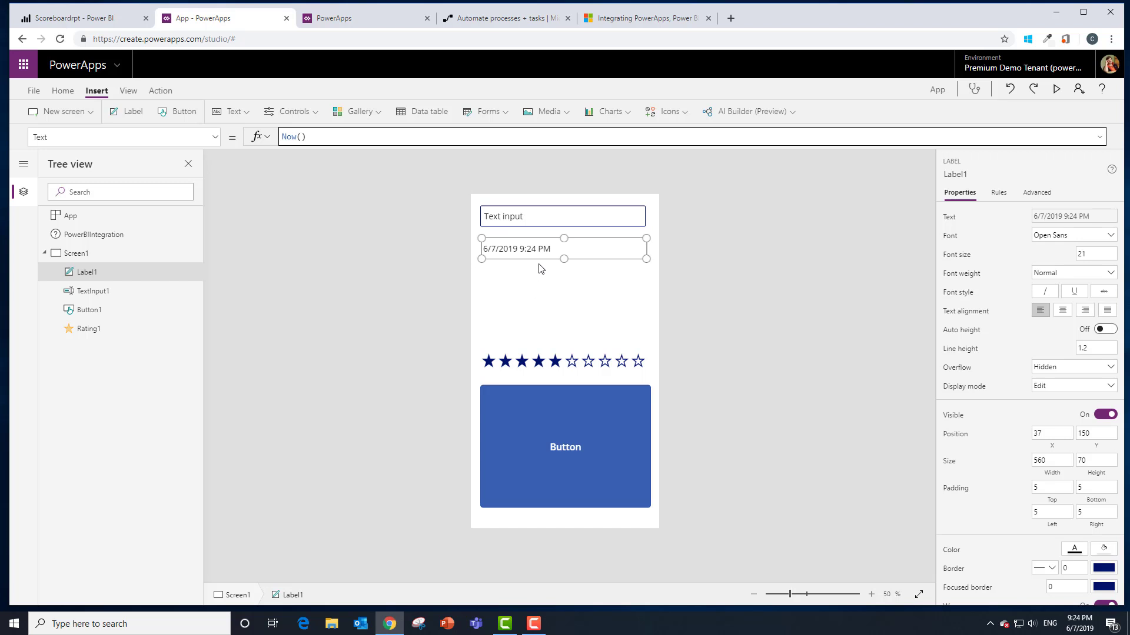
pyautogui.moveTo(541, 262); pyautogui.dragTo(545, 303)
# - Move the text input down, set its default text to 'PUt name here', and select the button
pyautogui.moveTo(541, 229); pyautogui.dragTo(542, 252)
pyautogui.moveTo(338, 137); pyautogui.dragTo(292, 140)
pyautogui.write('PU')
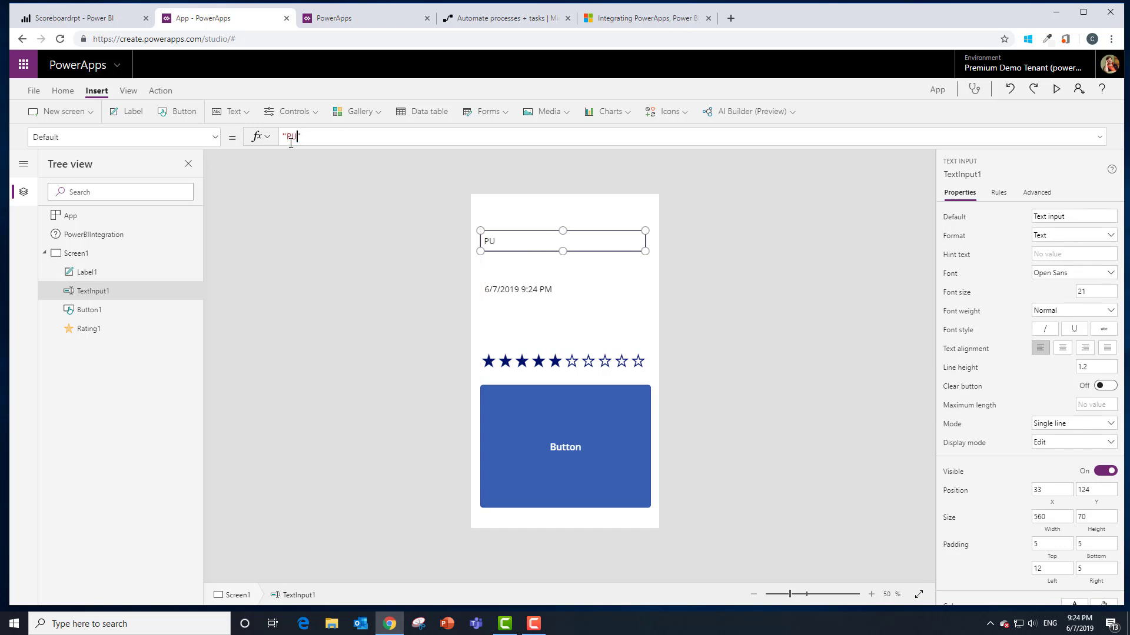
pyautogui.write('t name here')
pyautogui.click(609, 425)
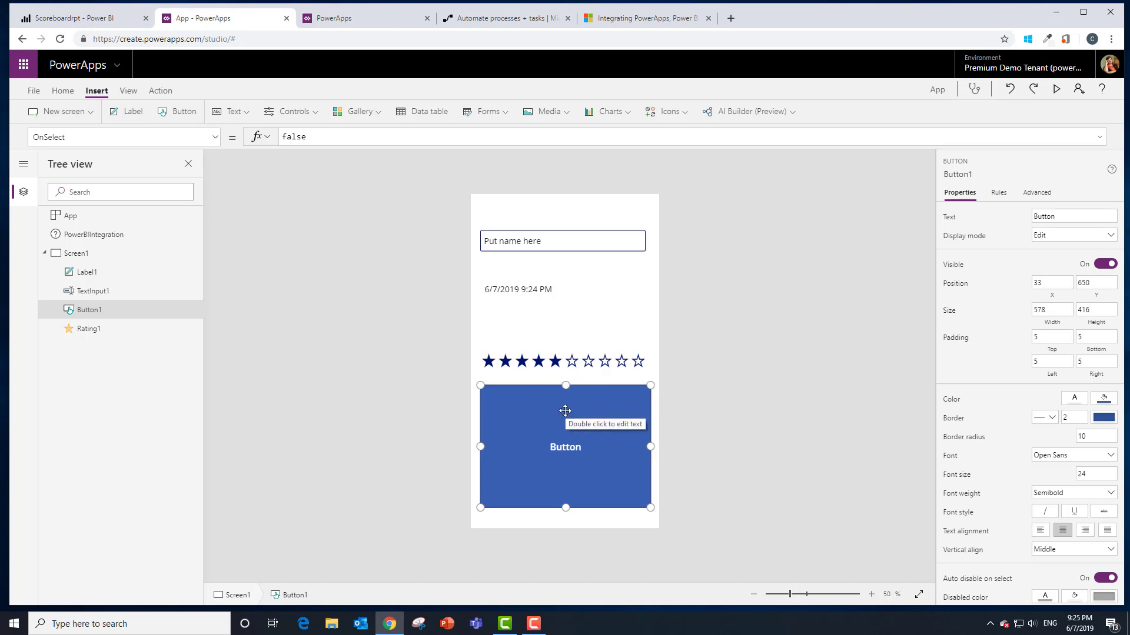
# - Create a new flow for the button and add Power BI's 'Add rows to a dataset' step
pyautogui.click(160, 90)
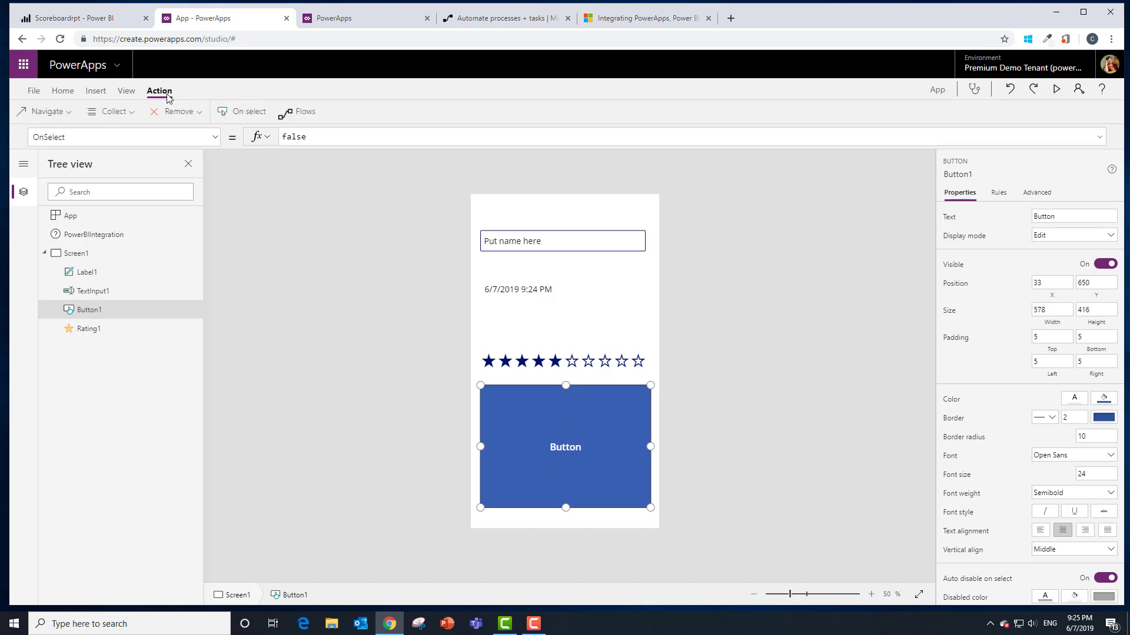
pyautogui.click(299, 116)
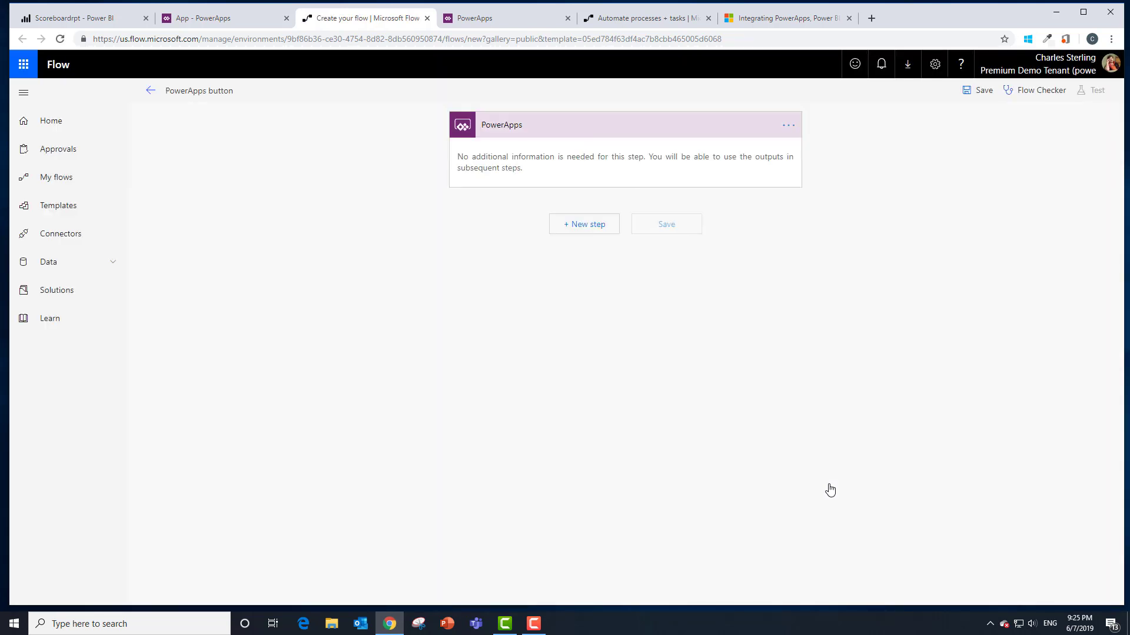
pyautogui.click(591, 230)
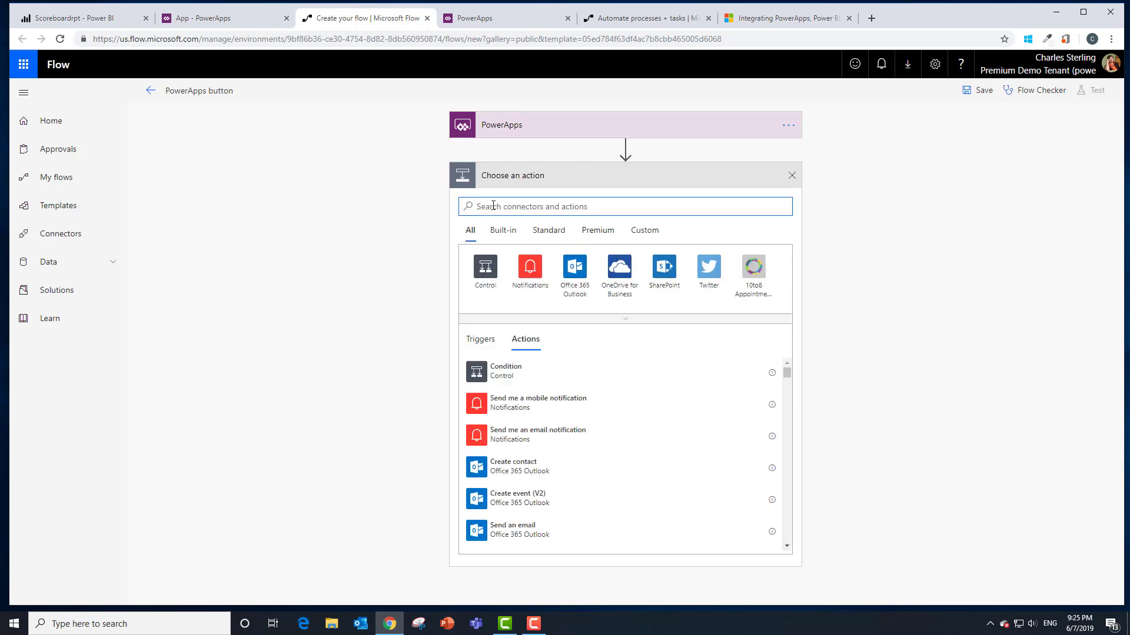
pyautogui.write('Power BI')
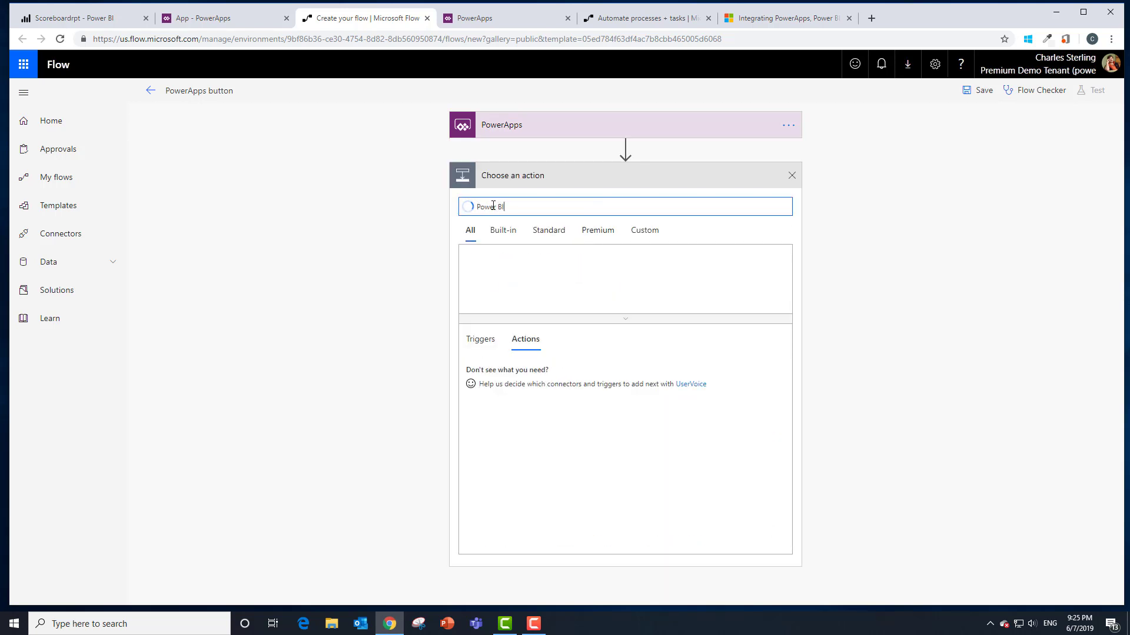
pyautogui.click(484, 276)
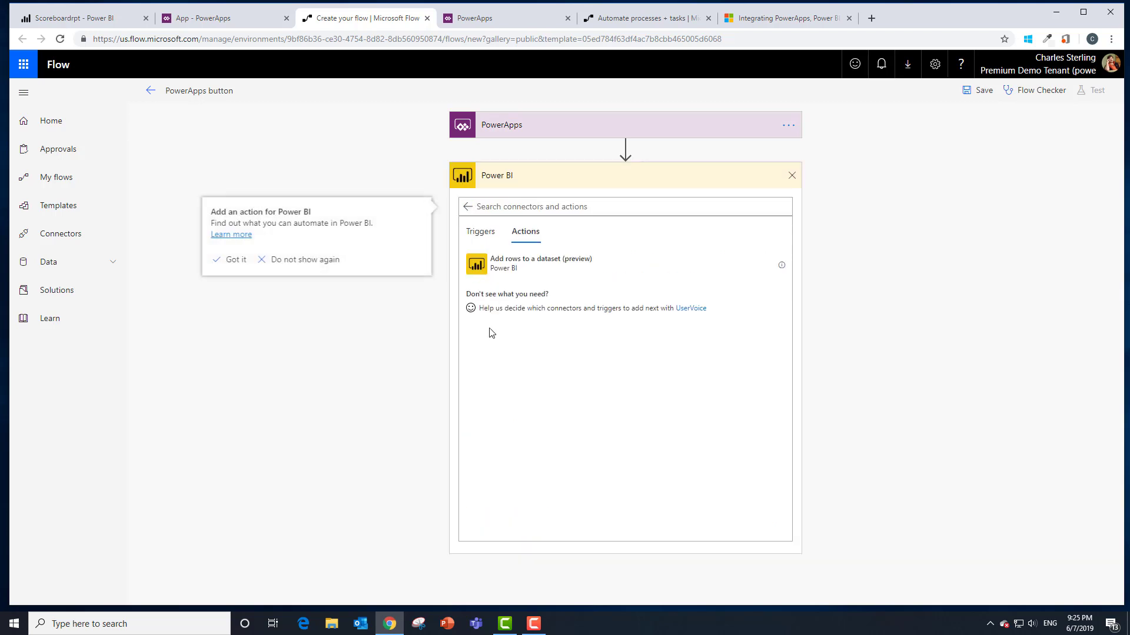
pyautogui.click(534, 271)
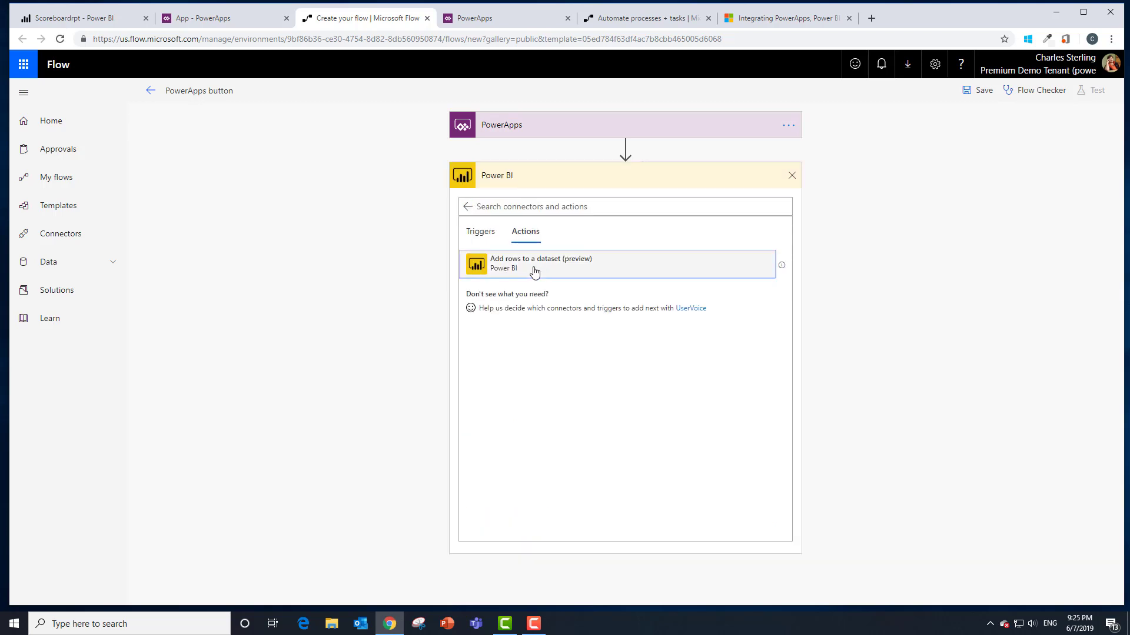
pyautogui.click(534, 271)
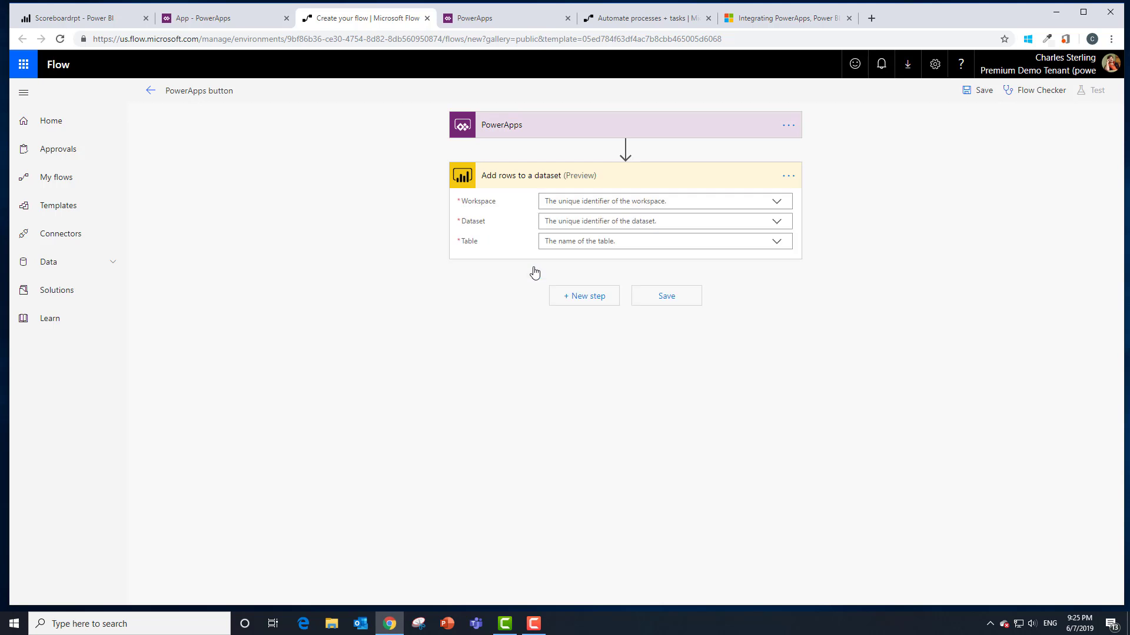
# - Point the Add rows step at workspace MBAS1, dataset Scoreboard, table RealTimeData
pyautogui.click(776, 203)
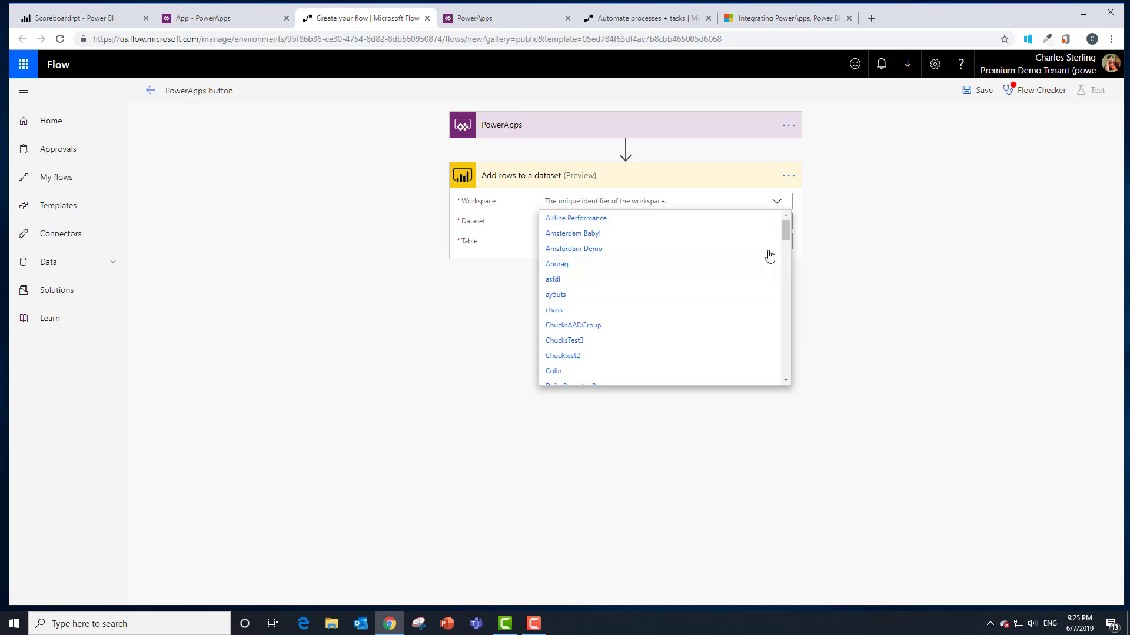
pyautogui.moveTo(786, 233); pyautogui.dragTo(794, 279)
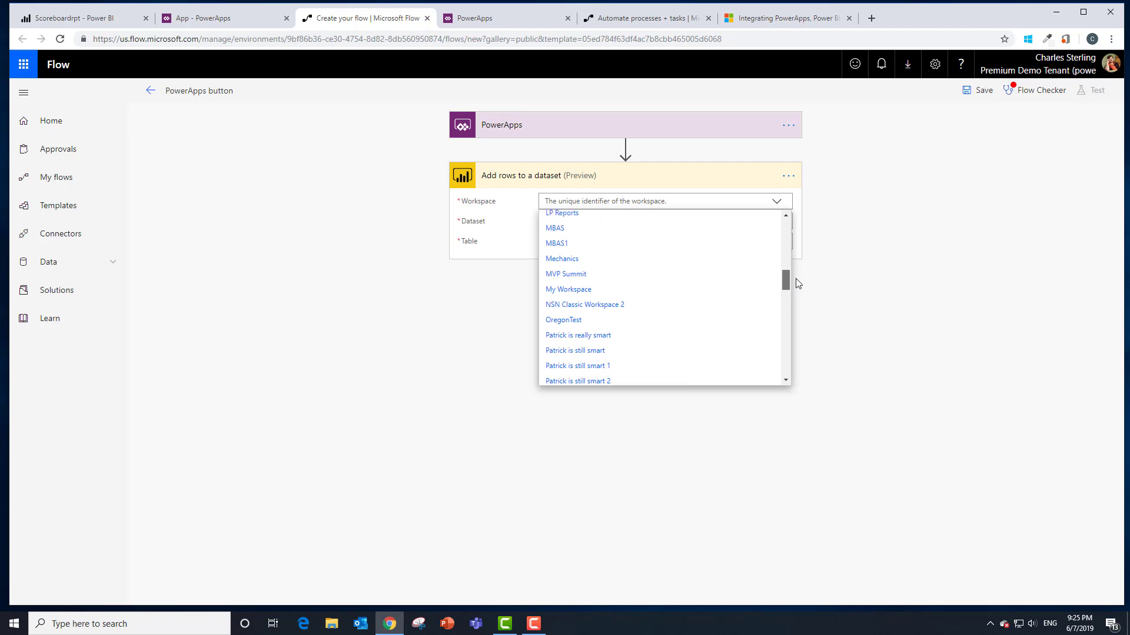
pyautogui.click(557, 244)
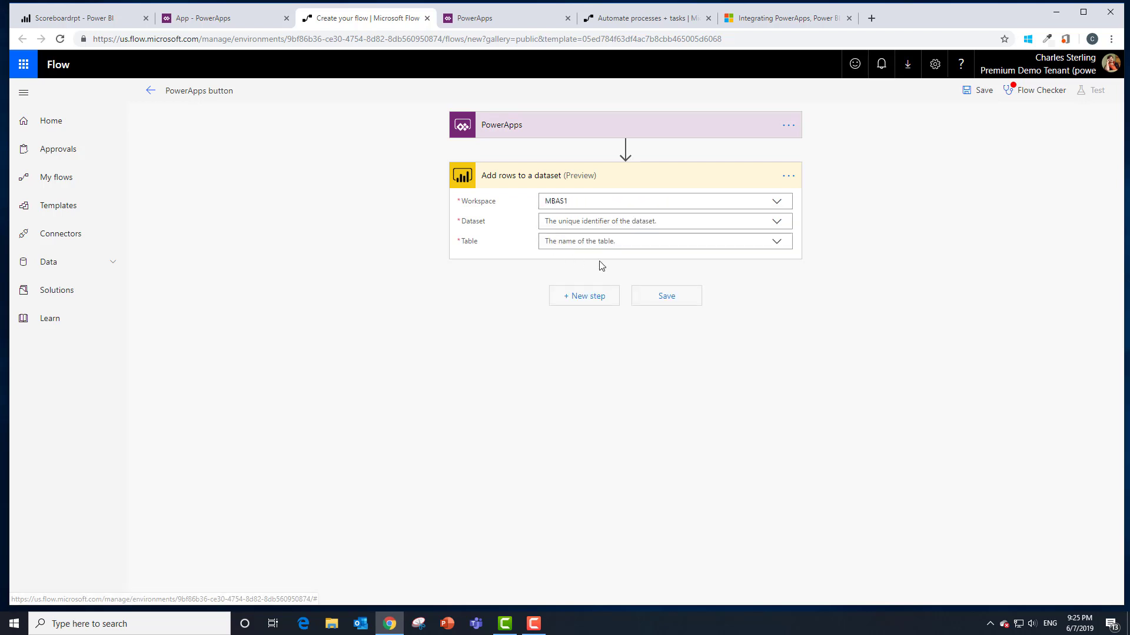
pyautogui.click(777, 224)
pyautogui.click(563, 239)
pyautogui.click(777, 242)
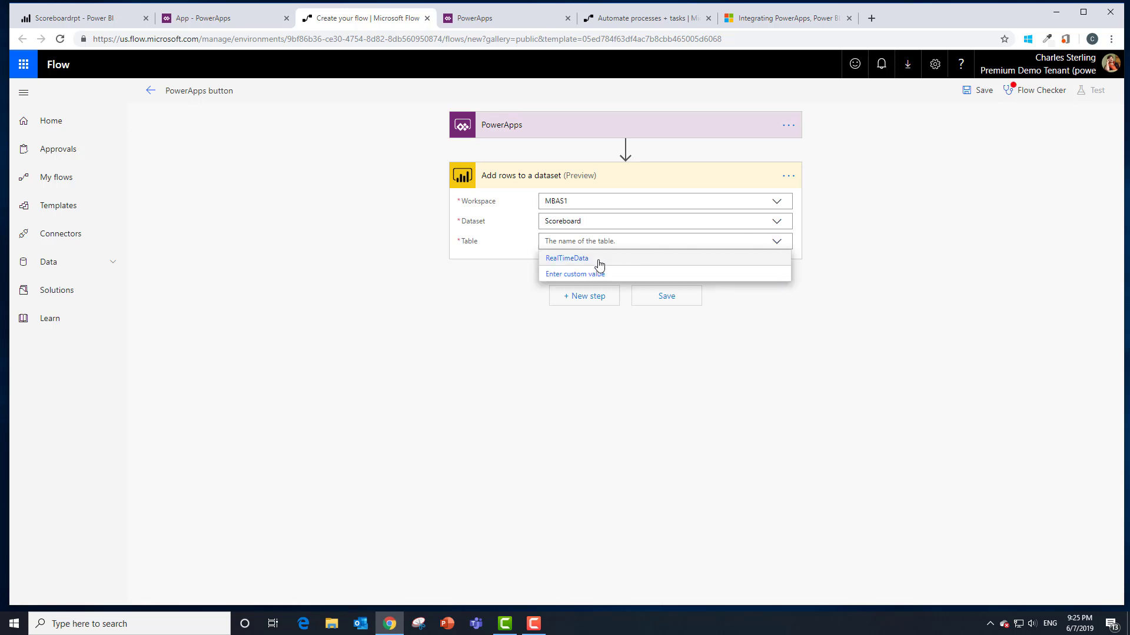
pyautogui.click(569, 258)
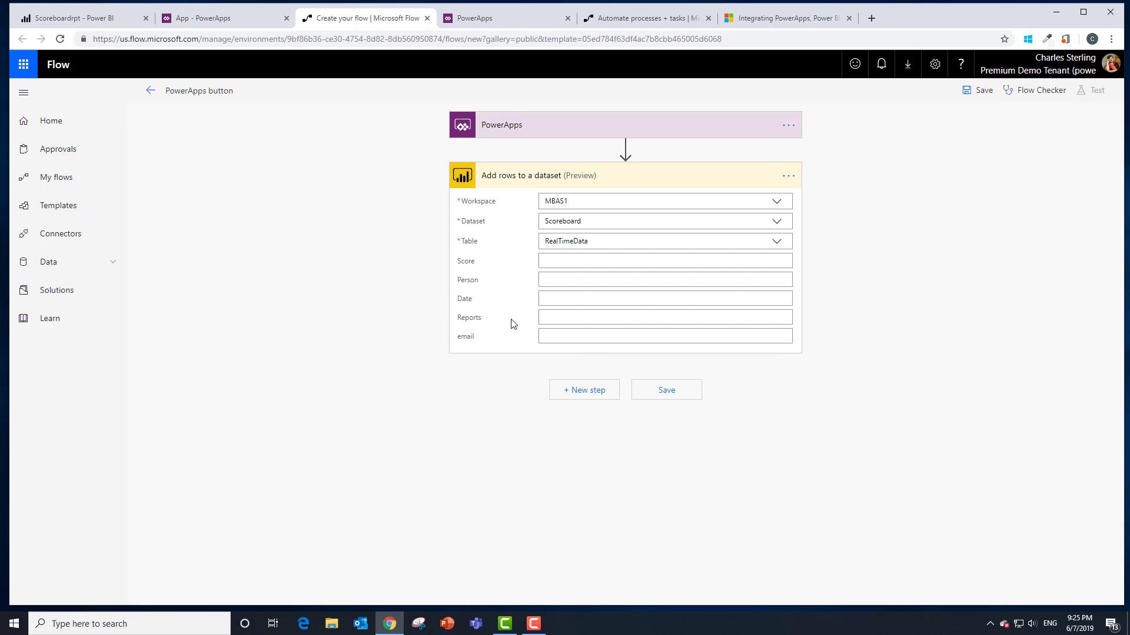
# - Fill Score, Person, Date and Reports with their 'Ask in PowerApps' dynamic values
pyautogui.click(560, 259)
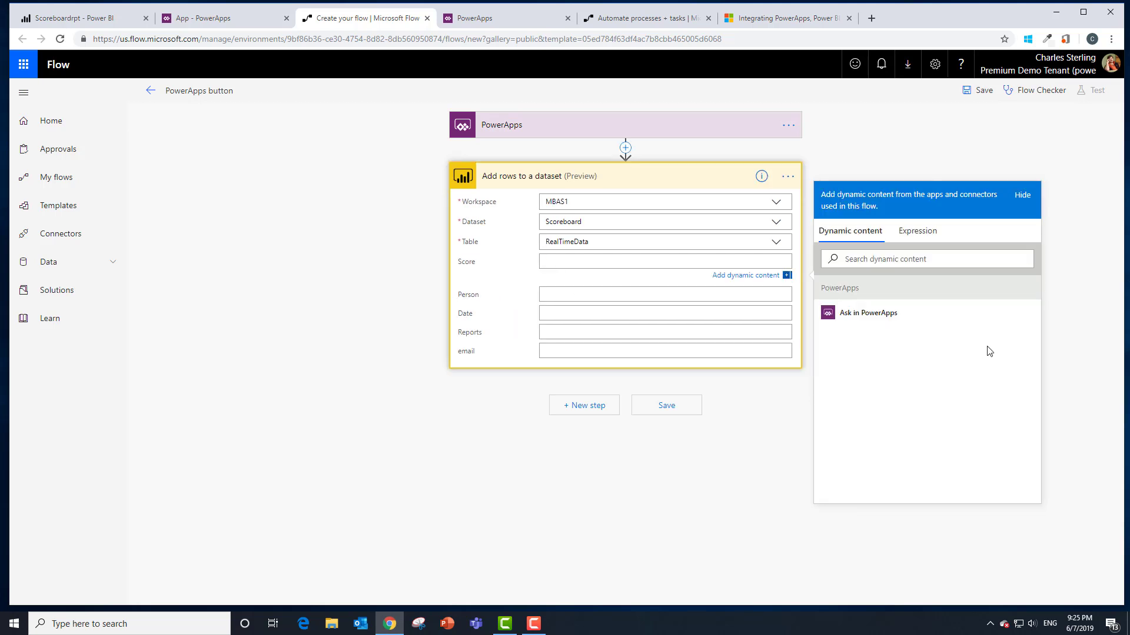
pyautogui.click(870, 313)
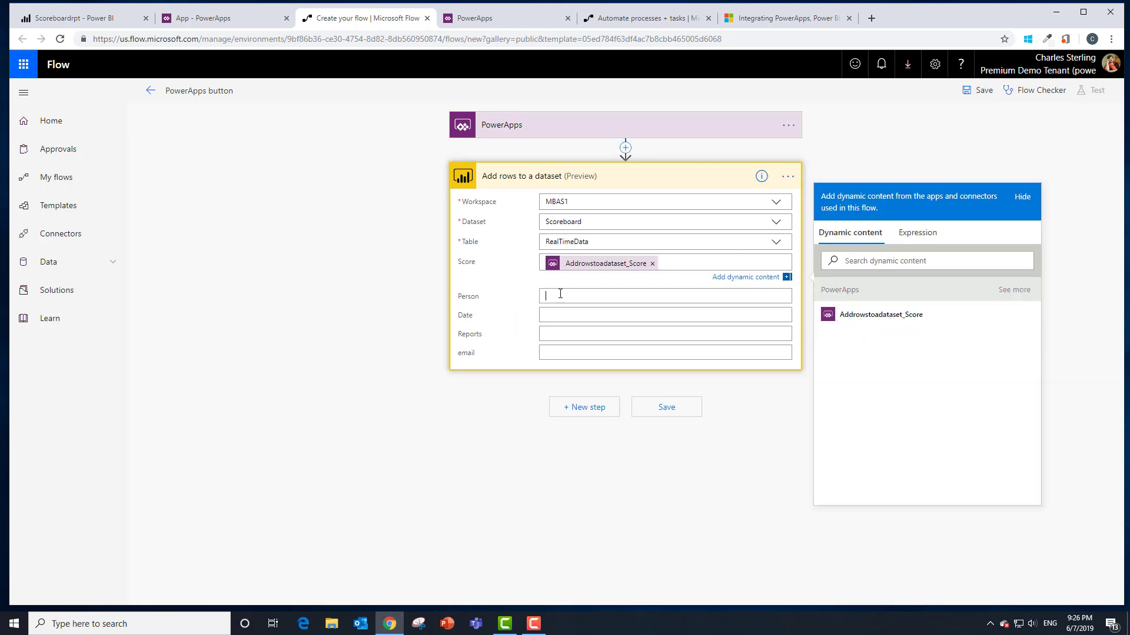
pyautogui.click(1012, 312)
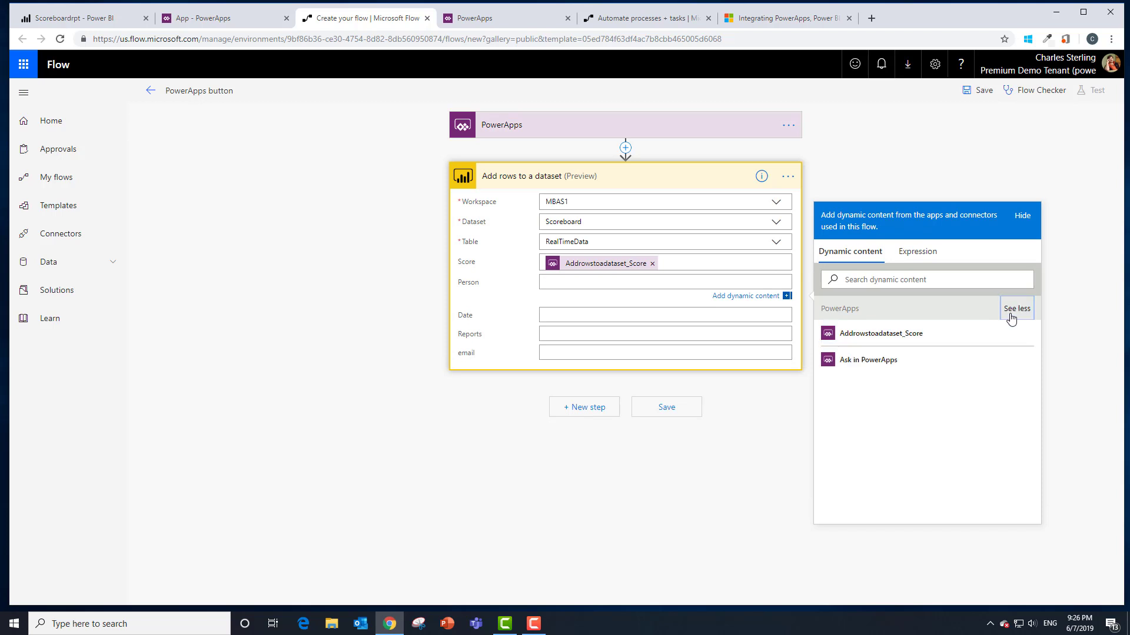
pyautogui.click(884, 361)
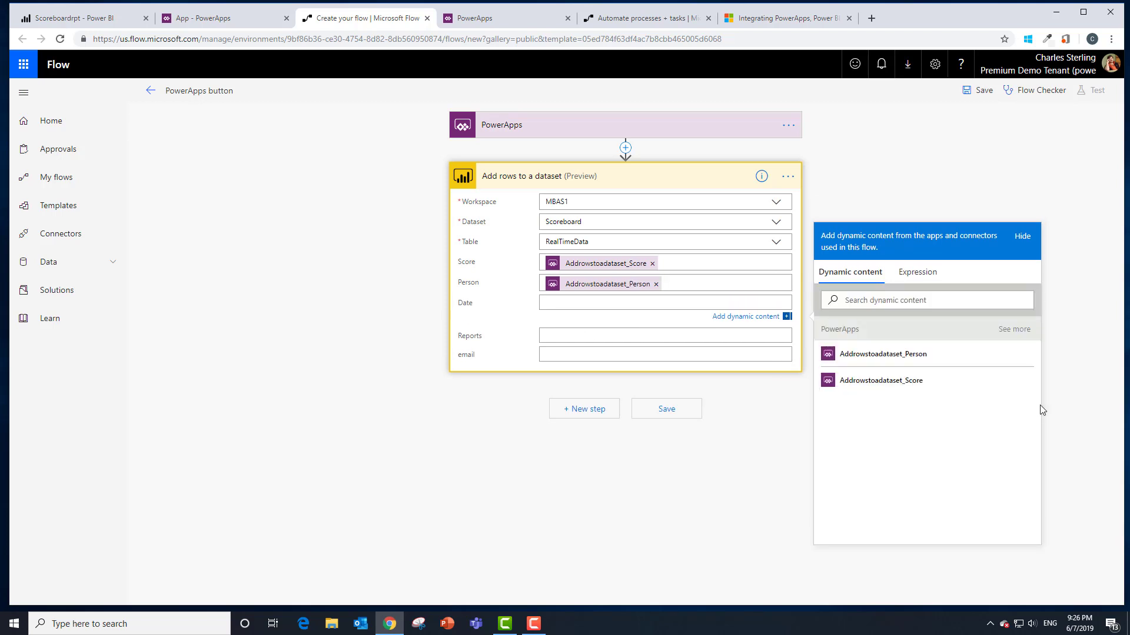
pyautogui.click(1013, 329)
pyautogui.click(882, 408)
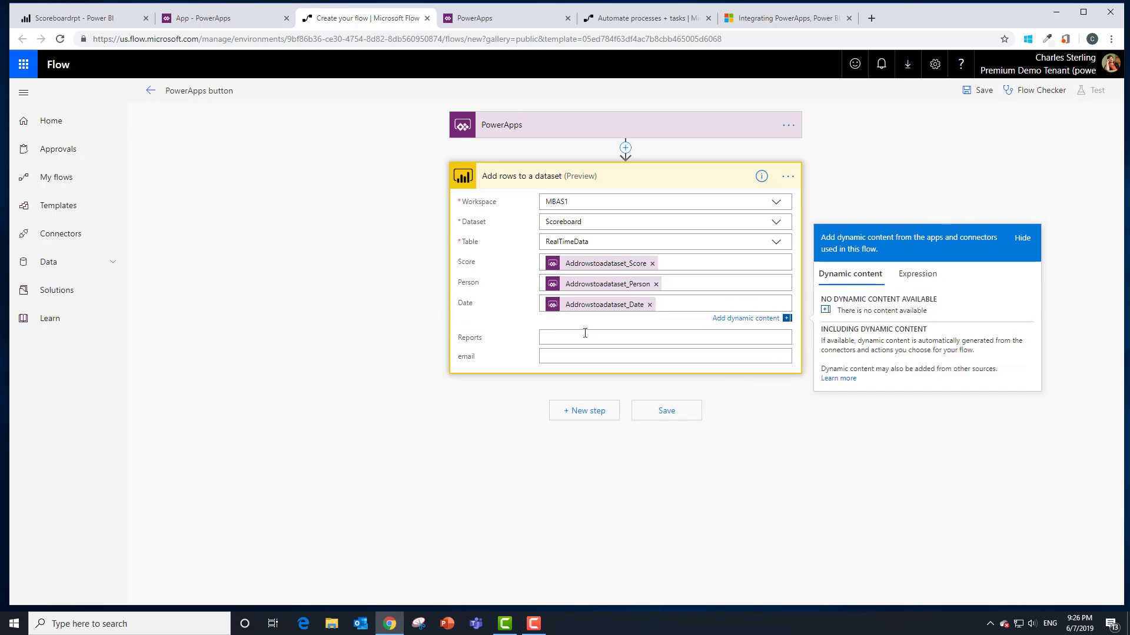
pyautogui.click(1015, 350)
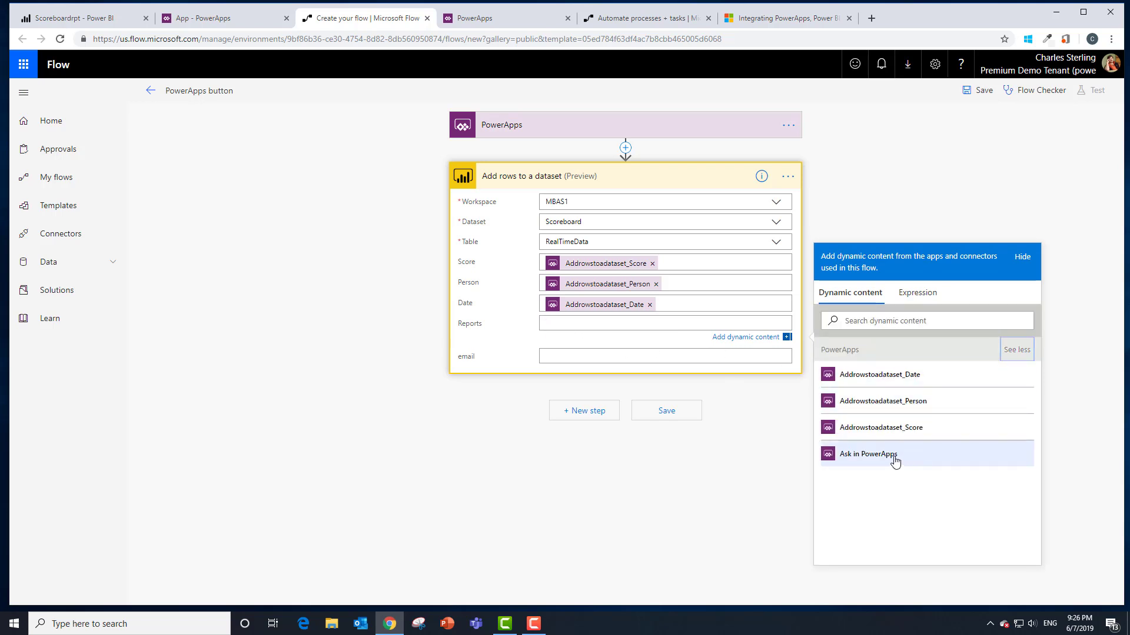
pyautogui.click(871, 454)
pyautogui.click(591, 358)
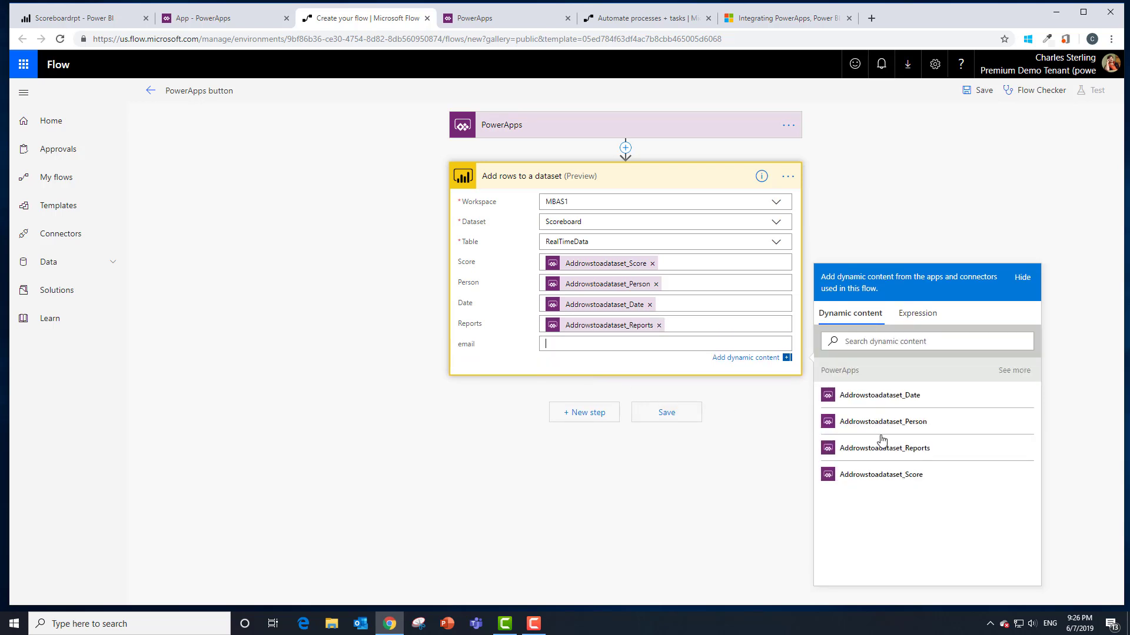
# - Map email to 'Ask in PowerApps', then rename the flow ScoreboardFlow and save
pyautogui.click(1016, 371)
pyautogui.click(862, 501)
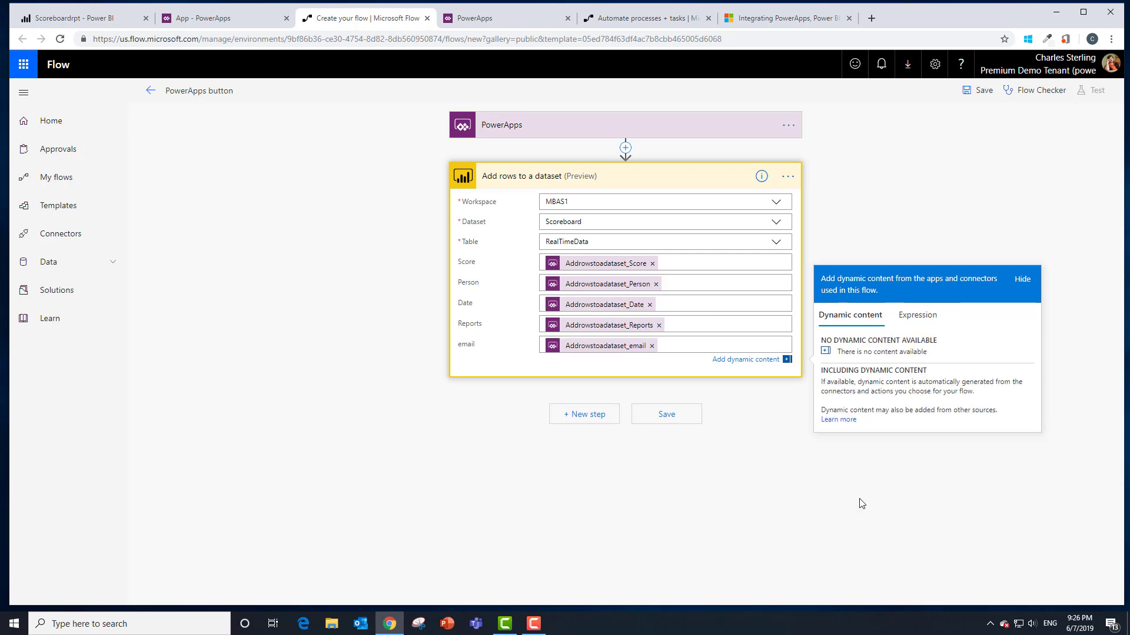
pyautogui.click(231, 90)
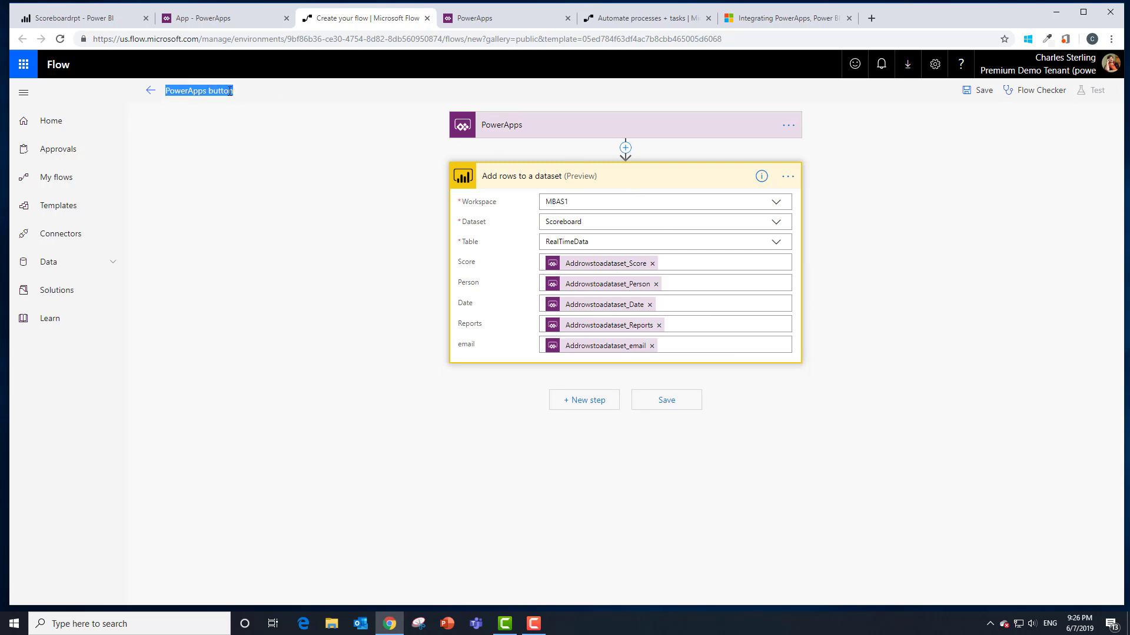
pyautogui.write('ScoreboardFlow')
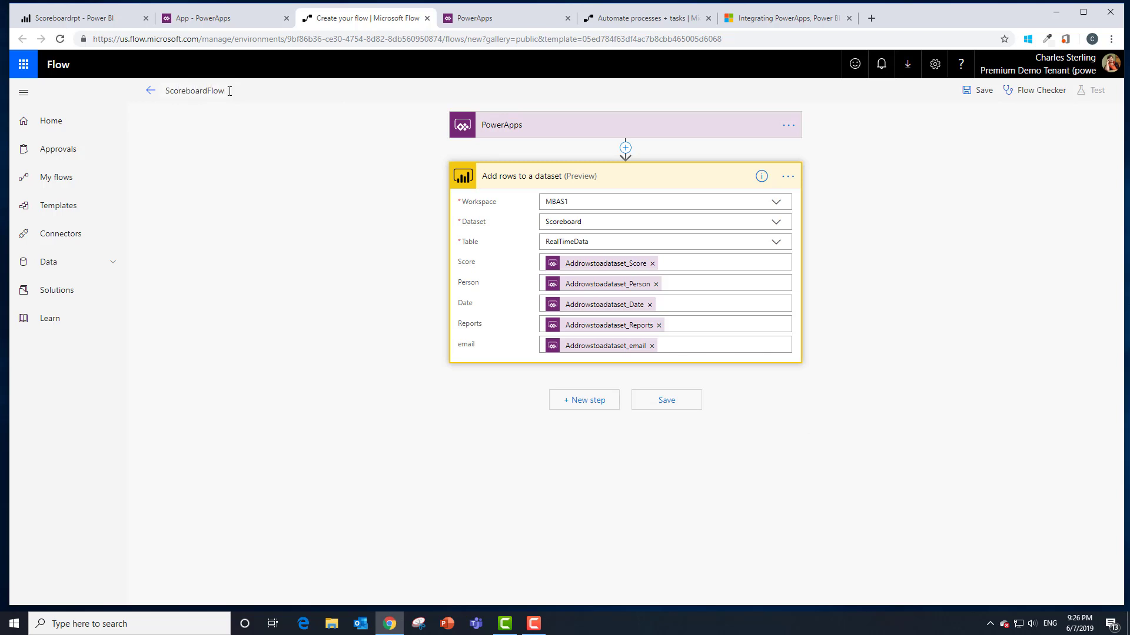
pyautogui.click(979, 90)
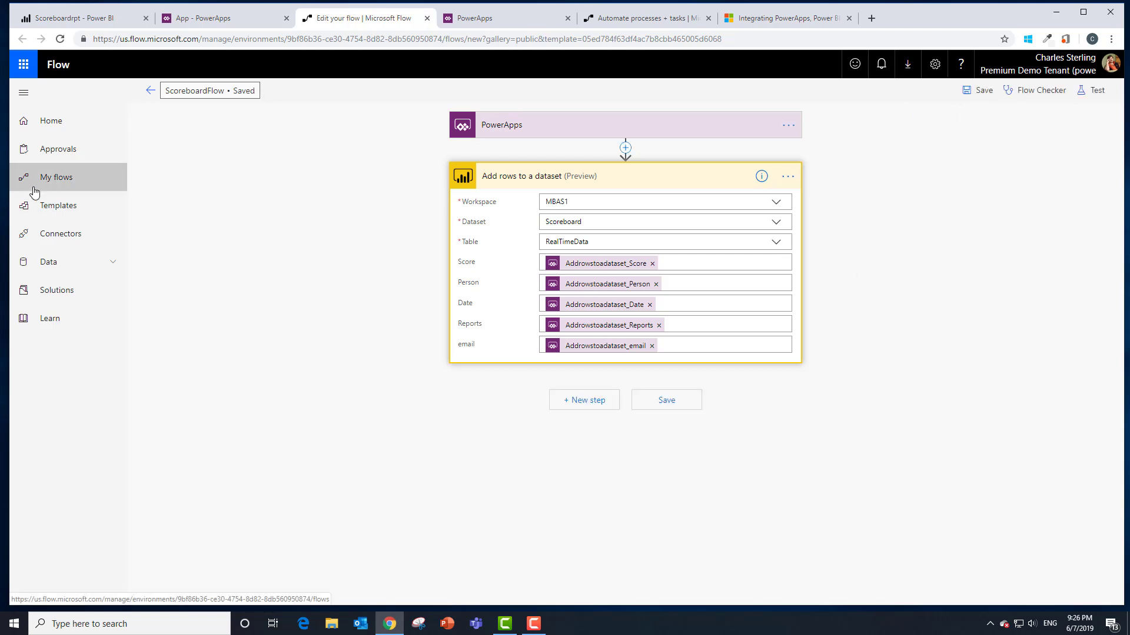
# - Attach ScoreboardFlow to Button1 and begin its Run call with Rating1.Value
pyautogui.click(211, 17)
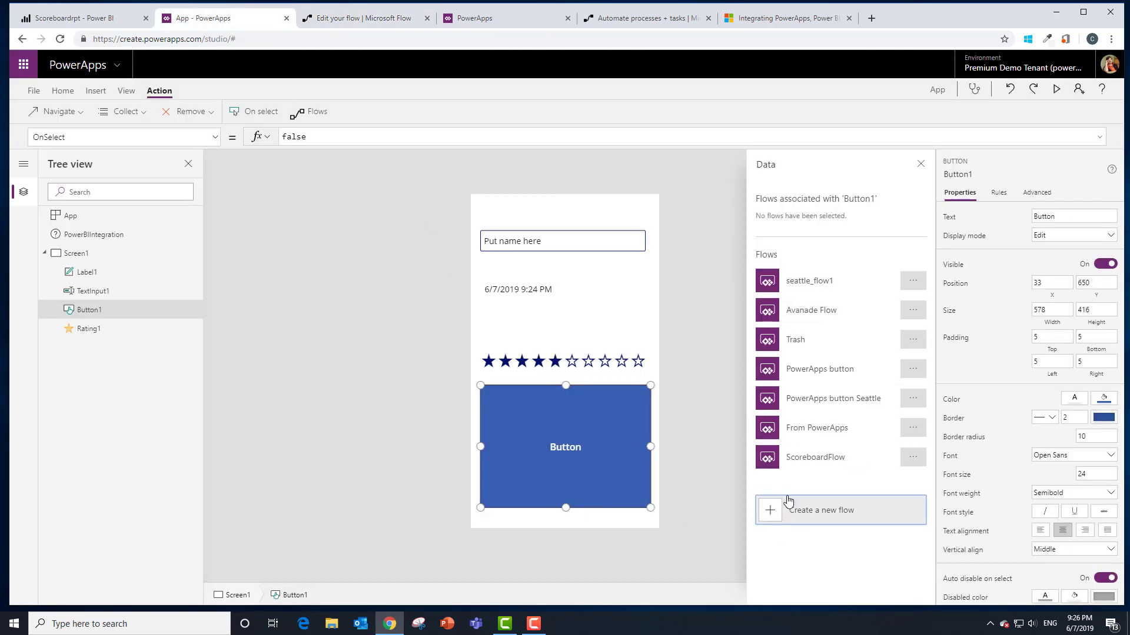
pyautogui.click(803, 458)
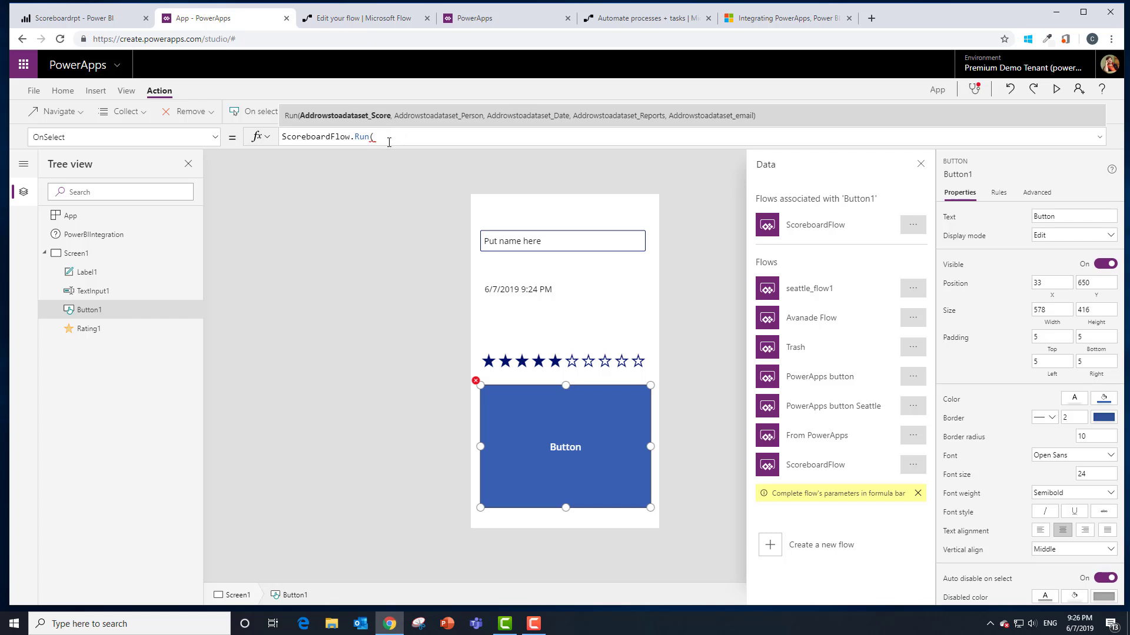
pyautogui.write('atin')
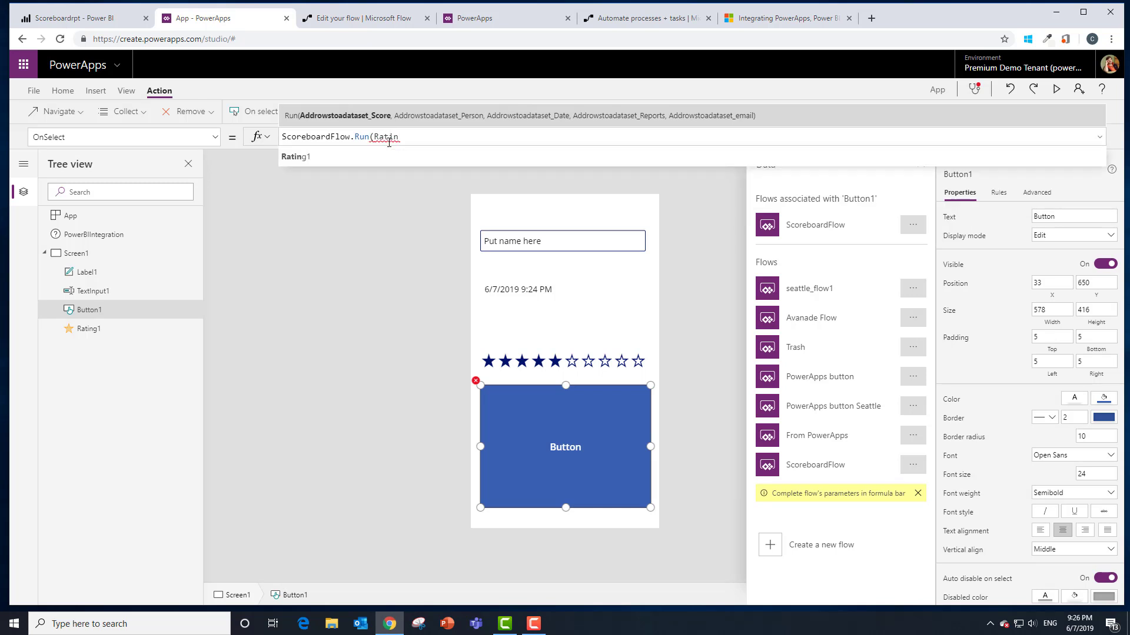
pyautogui.click(296, 157)
pyautogui.write('.')
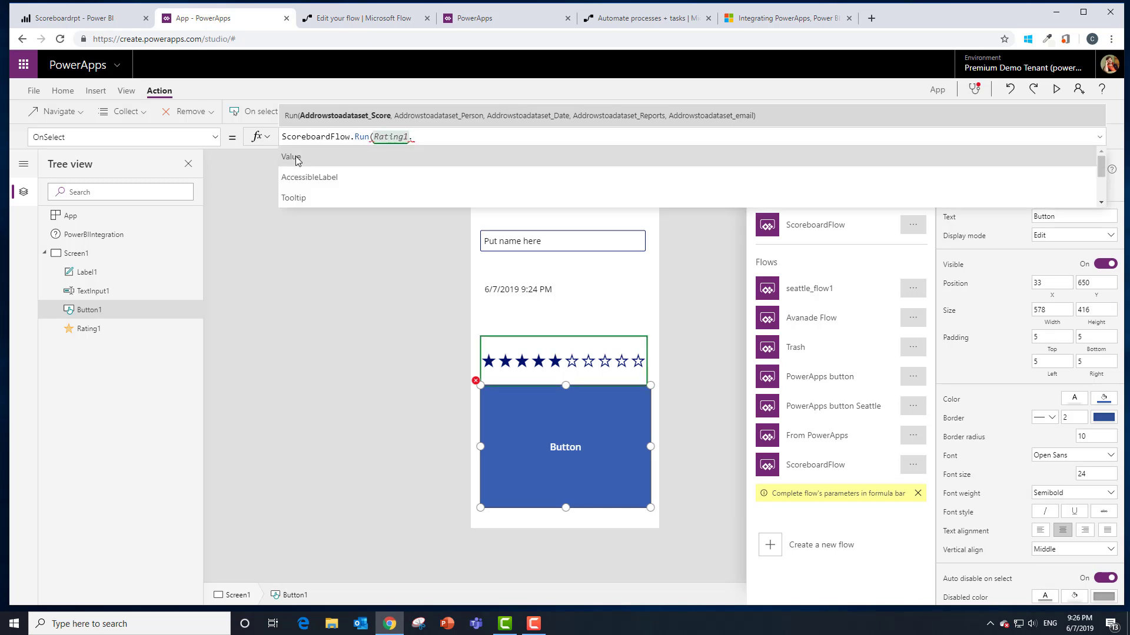
pyautogui.click(295, 156)
# - Add TextInput1.Text and Label1.Text as the Person and Date arguments
pyautogui.write(', ')
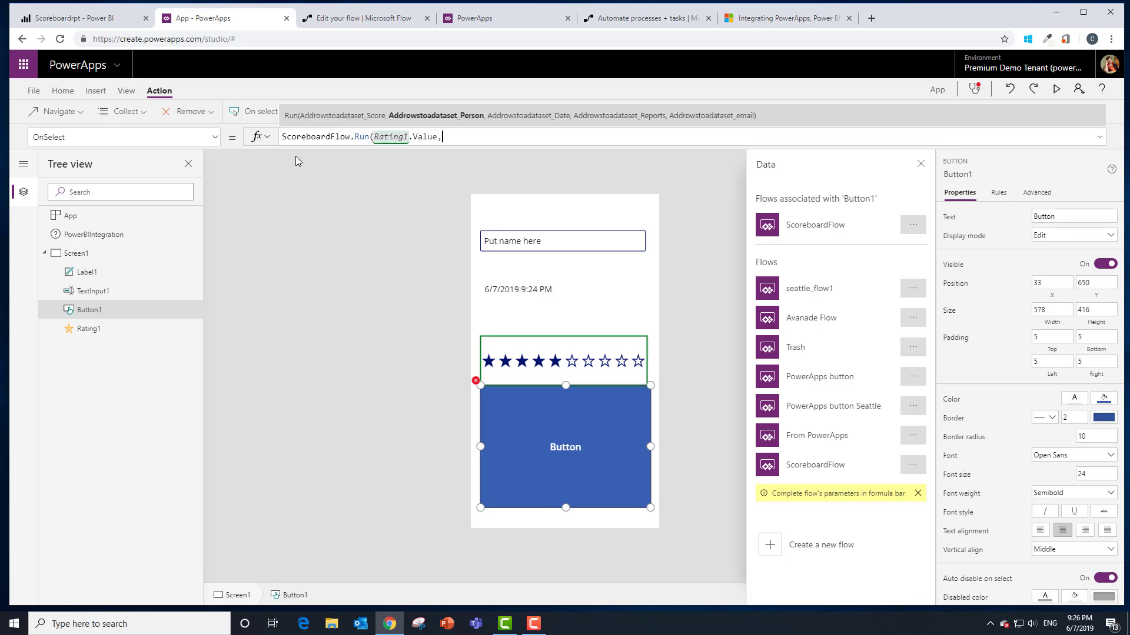
pyautogui.write('text')
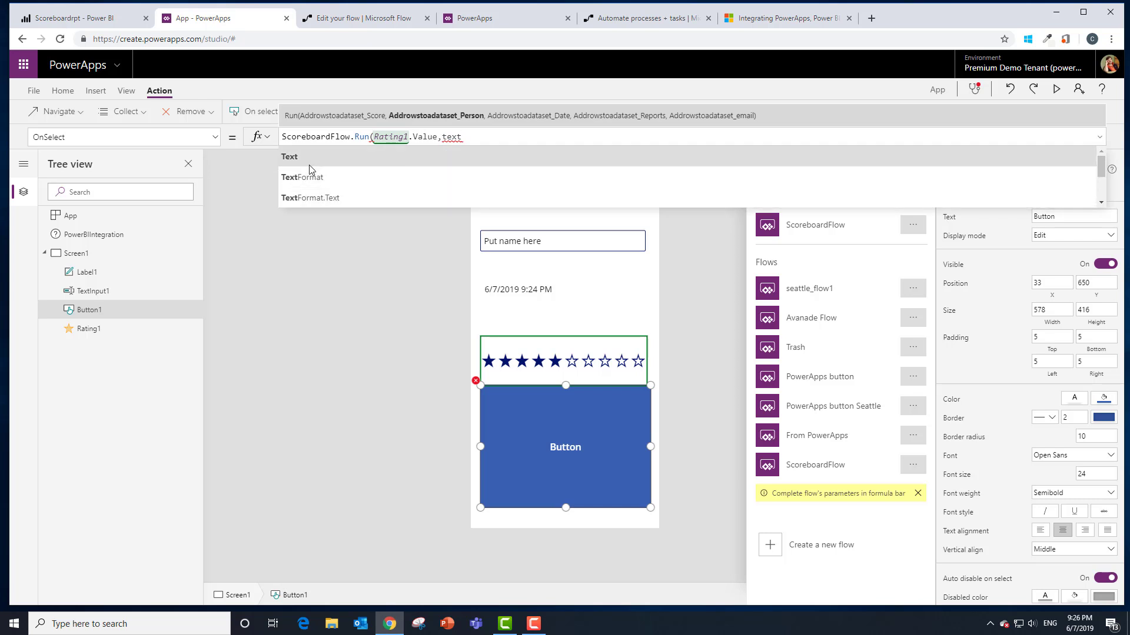
pyautogui.write('in')
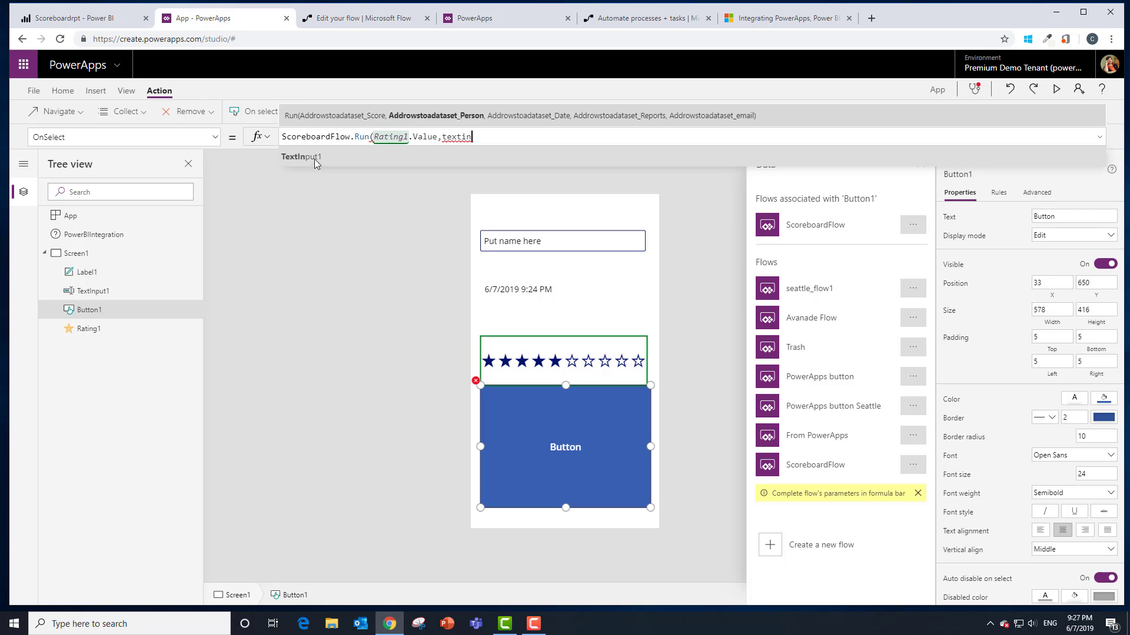
pyautogui.click(314, 159)
pyautogui.write('.text')
pyautogui.click(314, 159)
pyautogui.write(',')
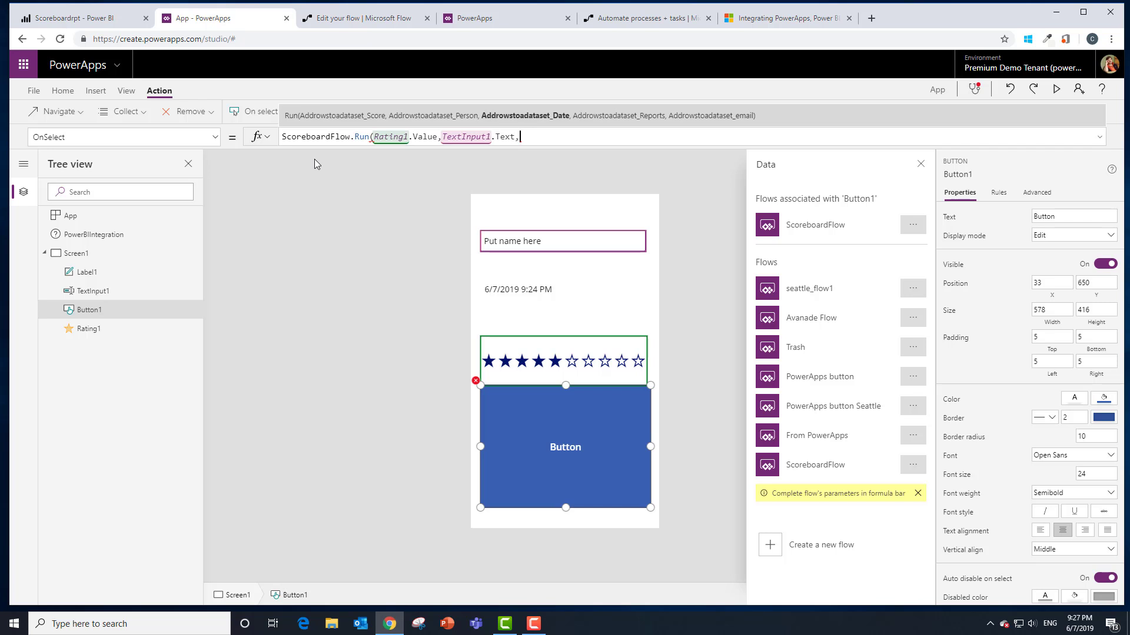
pyautogui.write('lab')
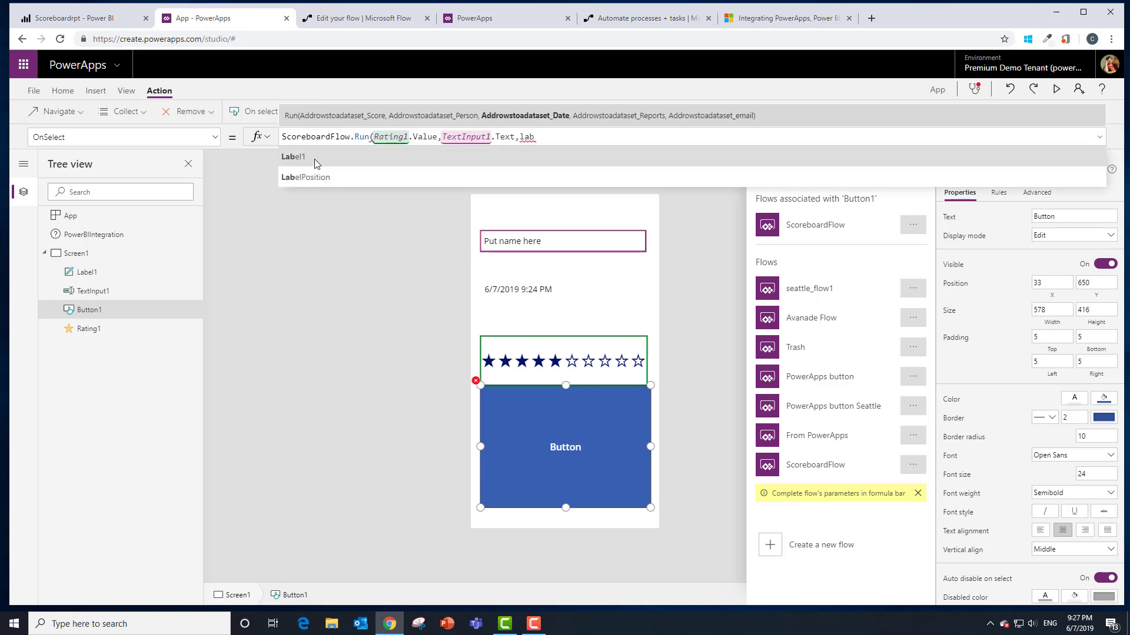
pyautogui.click(314, 159)
pyautogui.write('.')
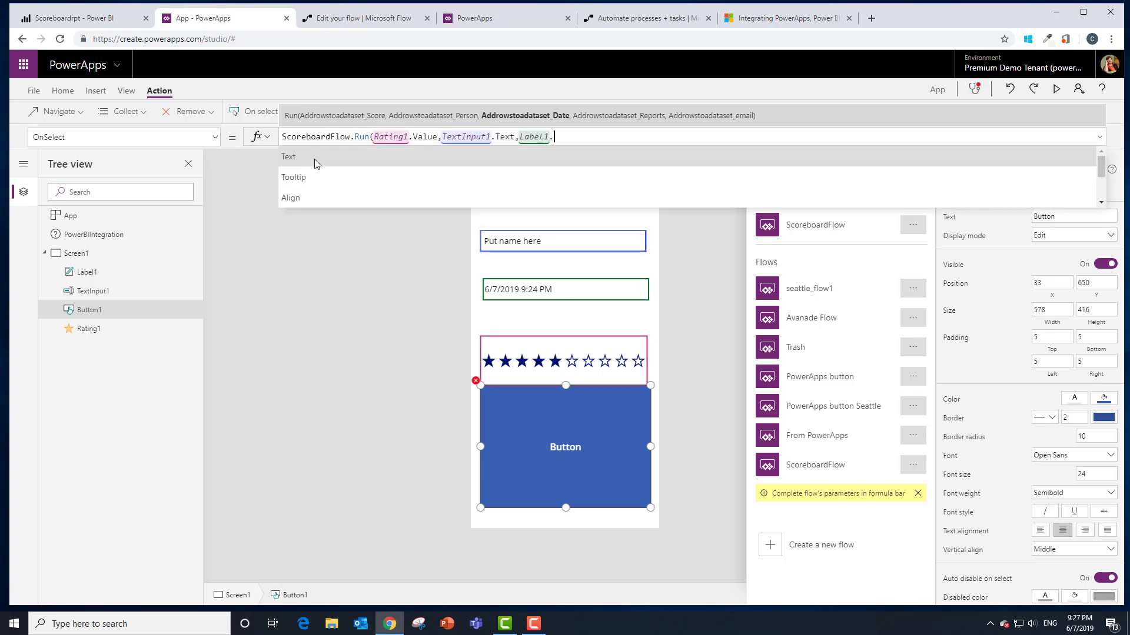
pyautogui.write('tex')
pyautogui.click(314, 159)
# - Finish the call with "Scoreboard" and User().Email as the last arguments
pyautogui.write(',')
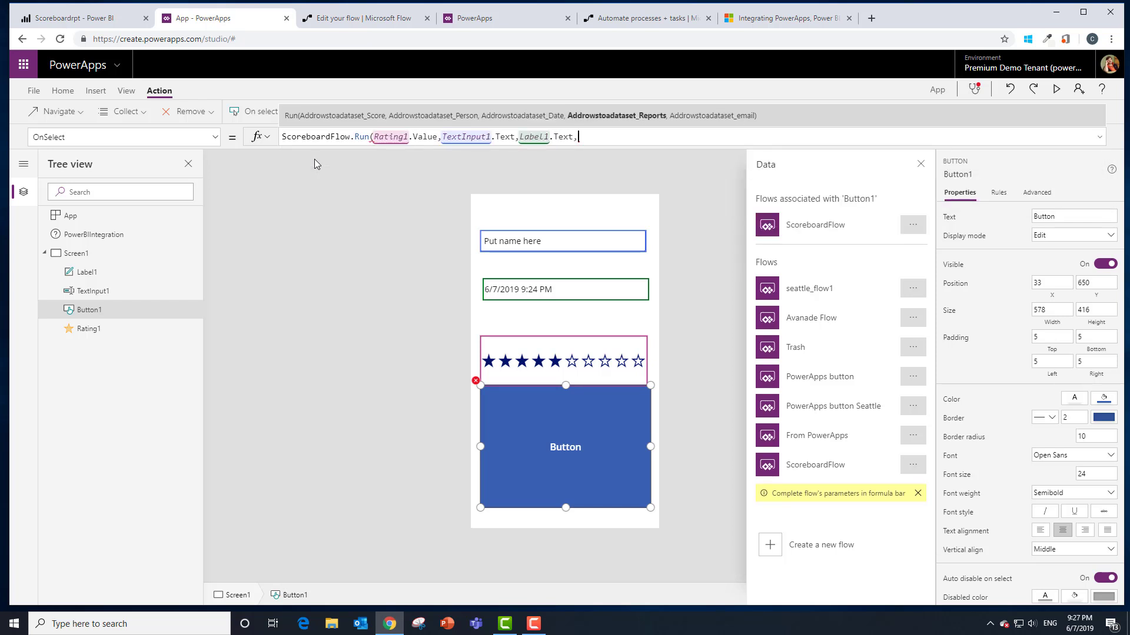
pyautogui.write('"Scoreboard"')
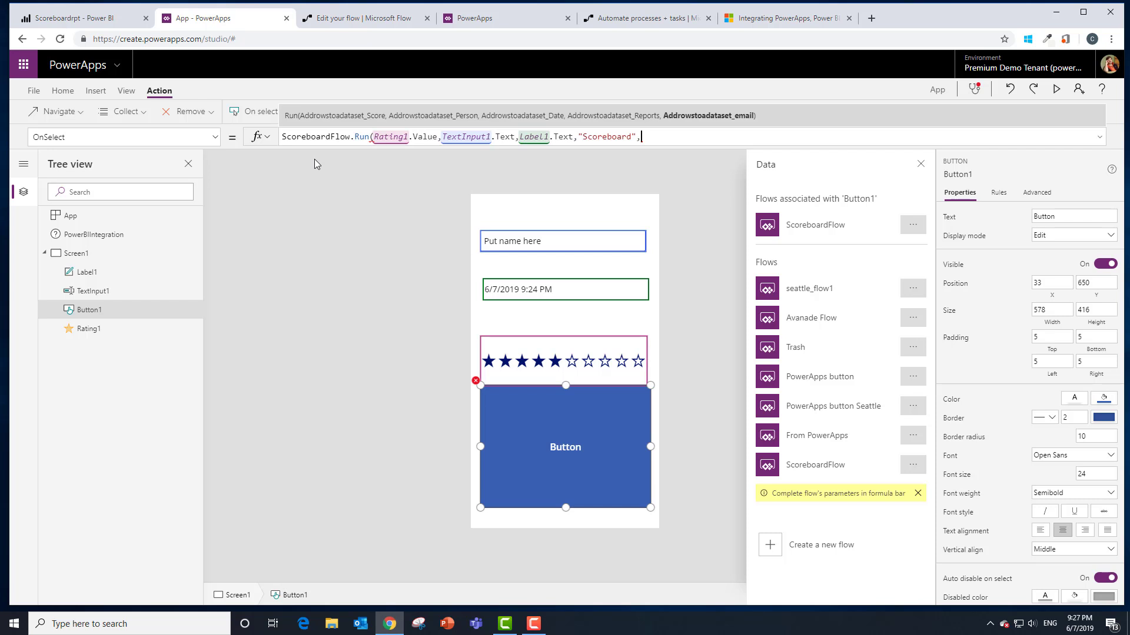
pyautogui.write(',User().')
pyautogui.click(314, 158)
pyautogui.write(')')
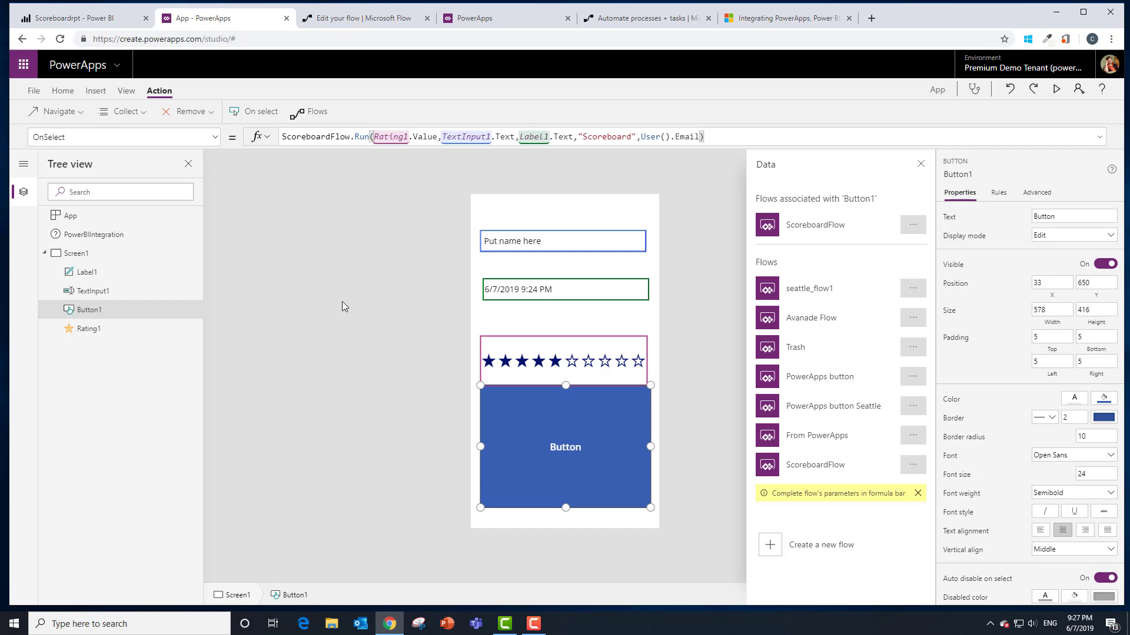
# - Enter Scoreboard1 as the app name, pick the green icon background, and save to the cloud
pyautogui.click(252, 199)
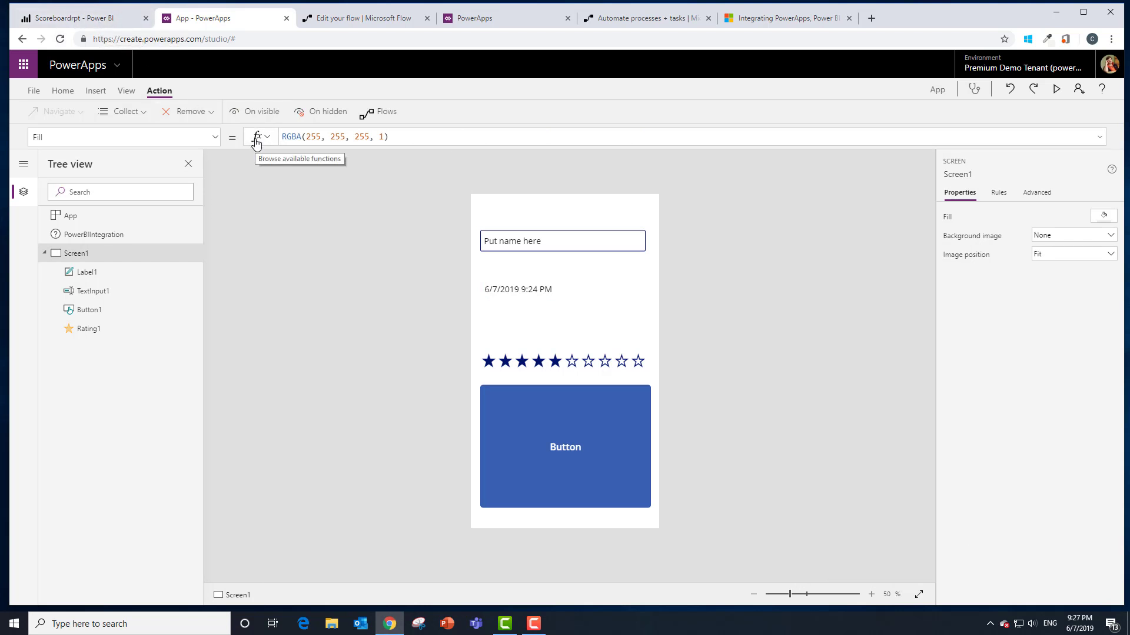
pyautogui.click(32, 93)
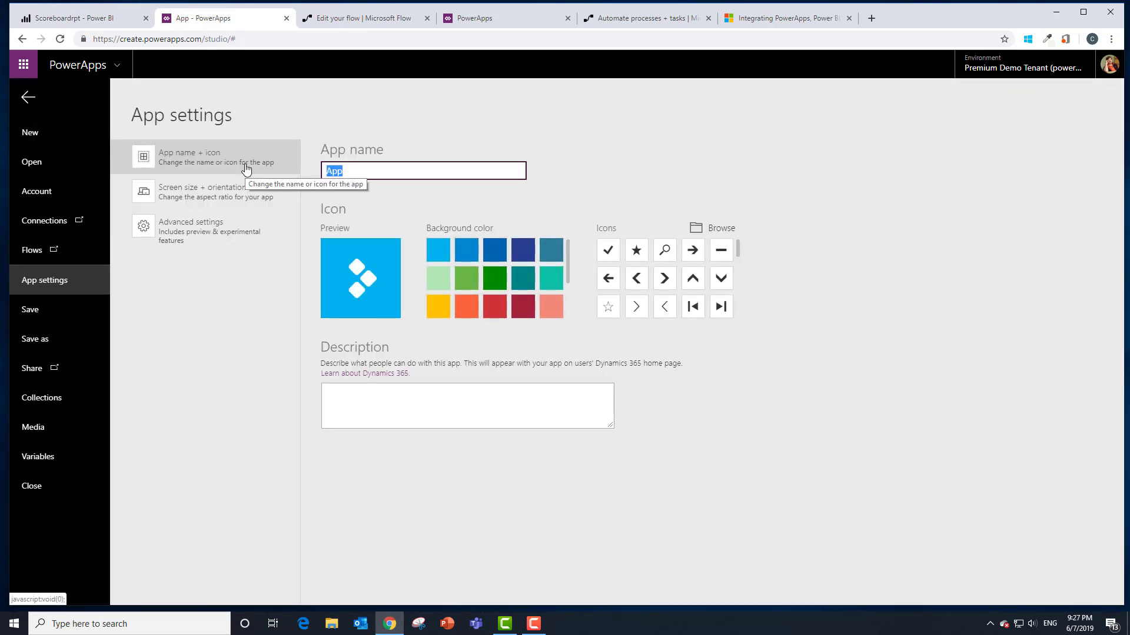
pyautogui.write('Sc')
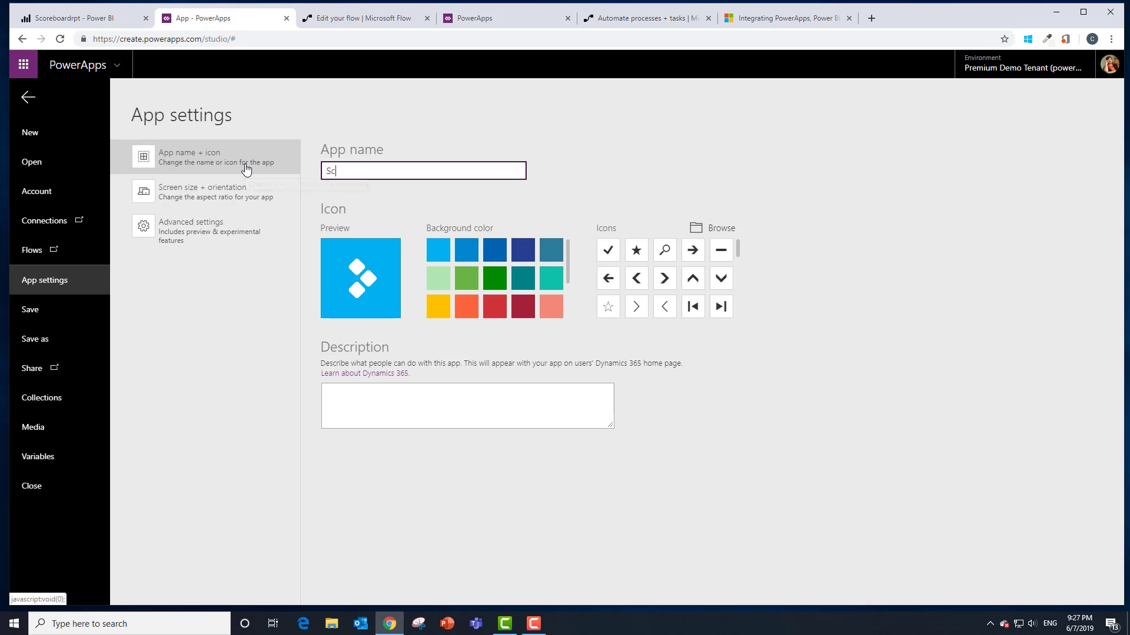
pyautogui.write('oreboard1')
pyautogui.click(466, 278)
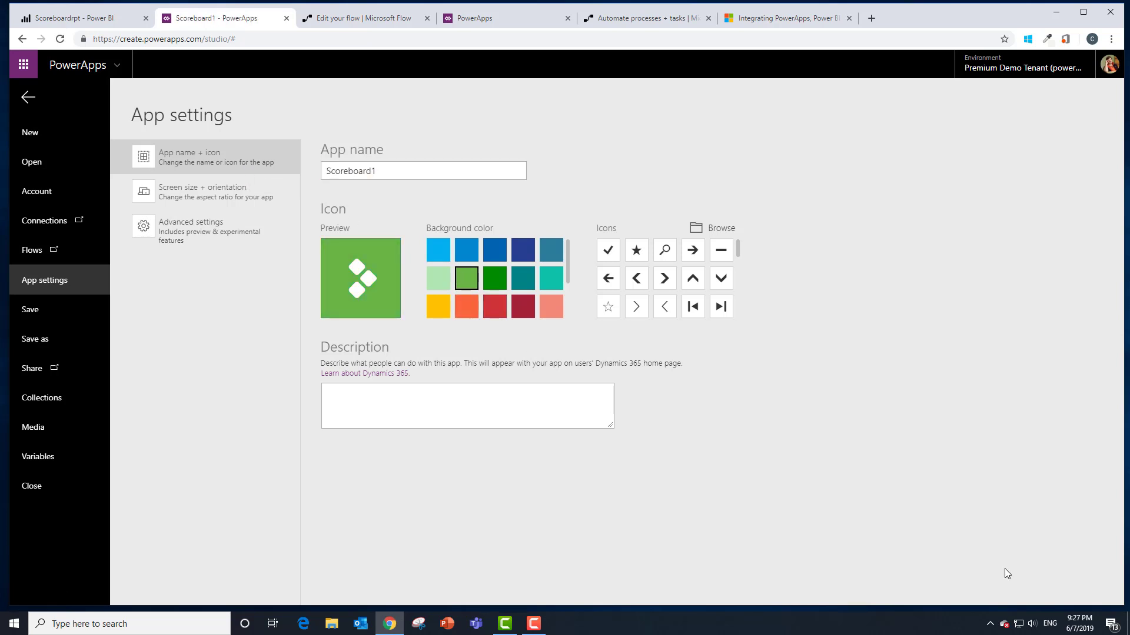
pyautogui.click(30, 312)
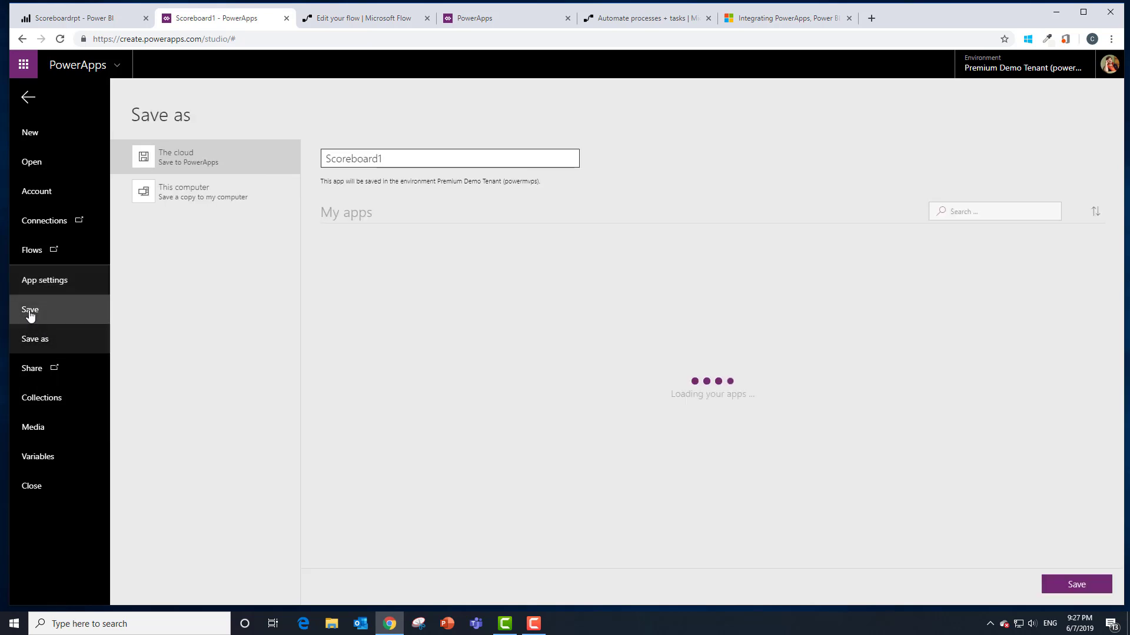
pyautogui.click(1092, 589)
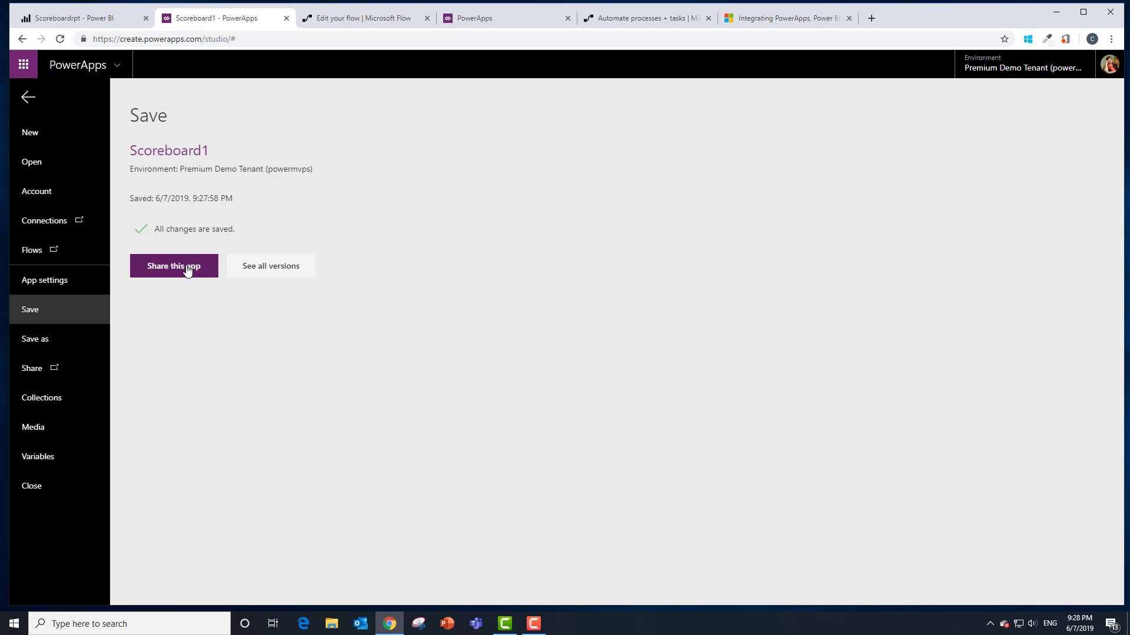
# - Test the app's submit button in Scoreboardrpt, save the report, and open ScoreboardDashboard
pyautogui.click(90, 18)
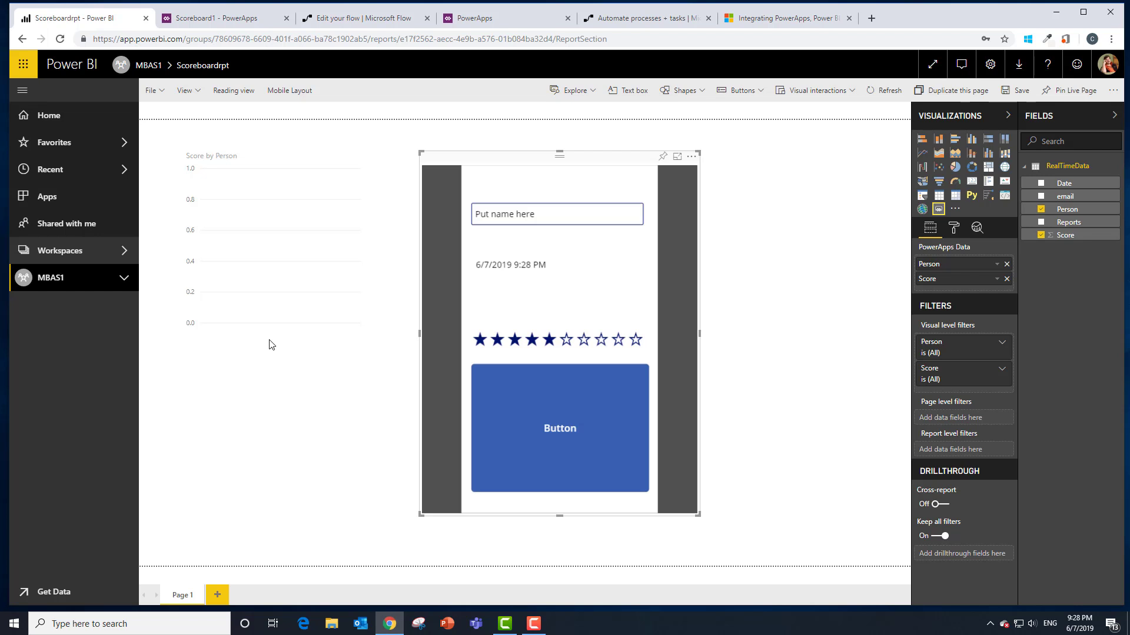
pyautogui.click(539, 438)
pyautogui.click(86, 285)
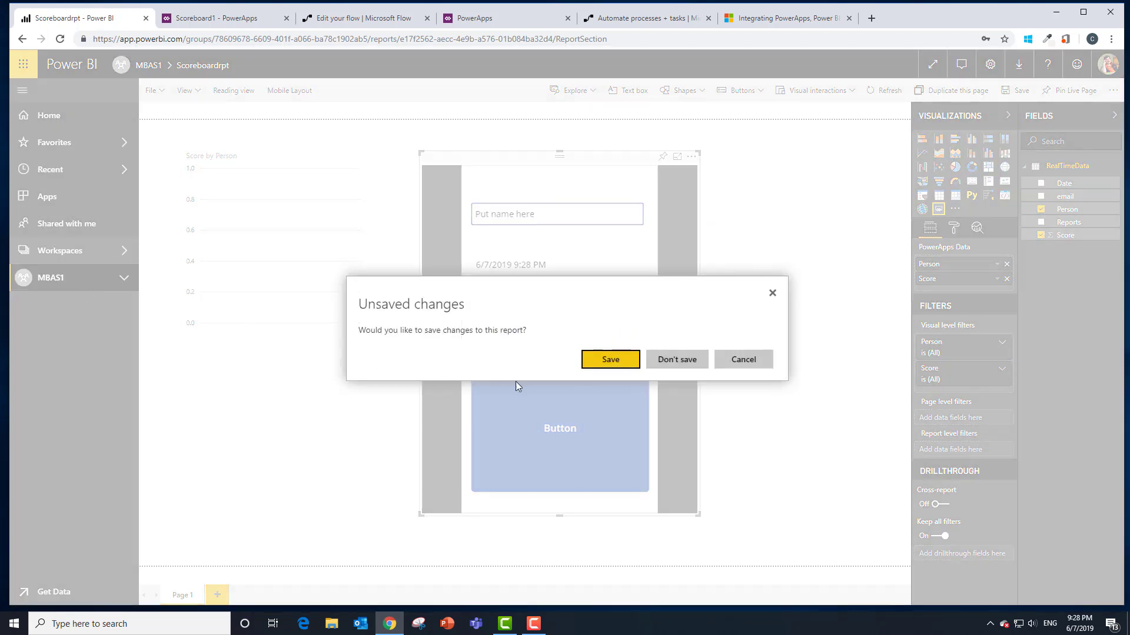
pyautogui.click(615, 361)
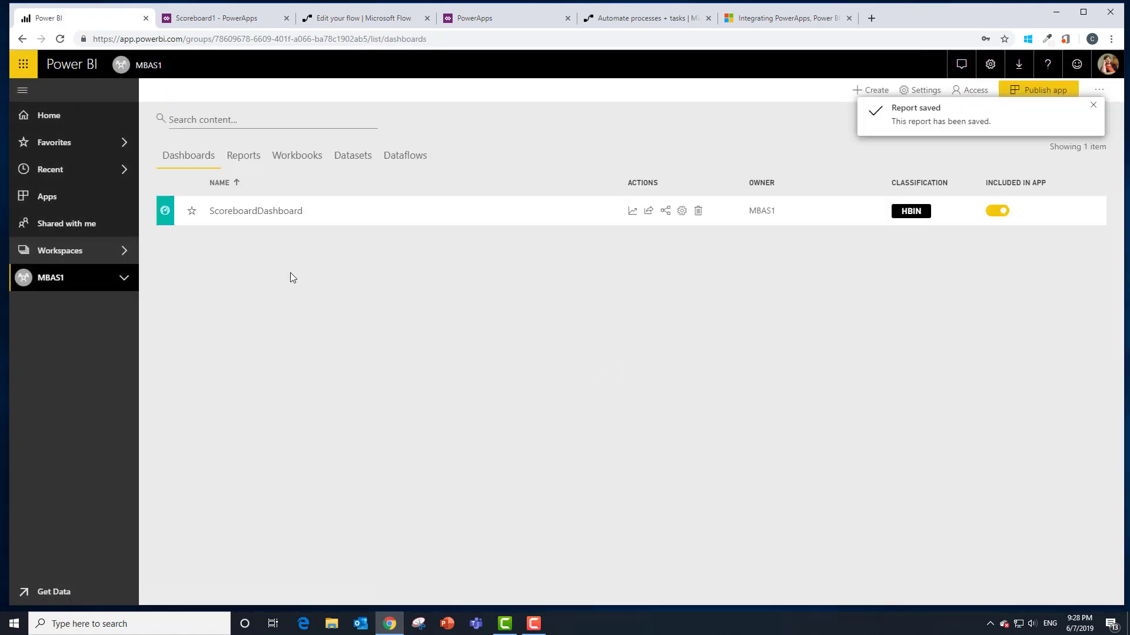
pyautogui.click(255, 212)
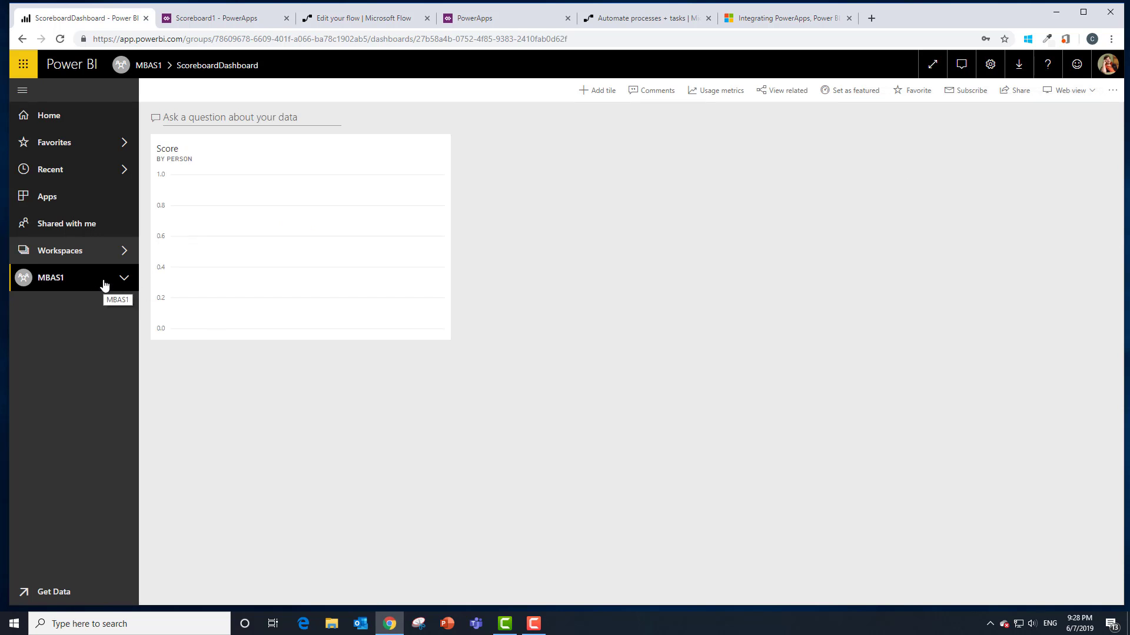
# - Open the Scoreboardrpt report from MBAS1 and pin its PowerApps visual to the dashboard
pyautogui.click(103, 284)
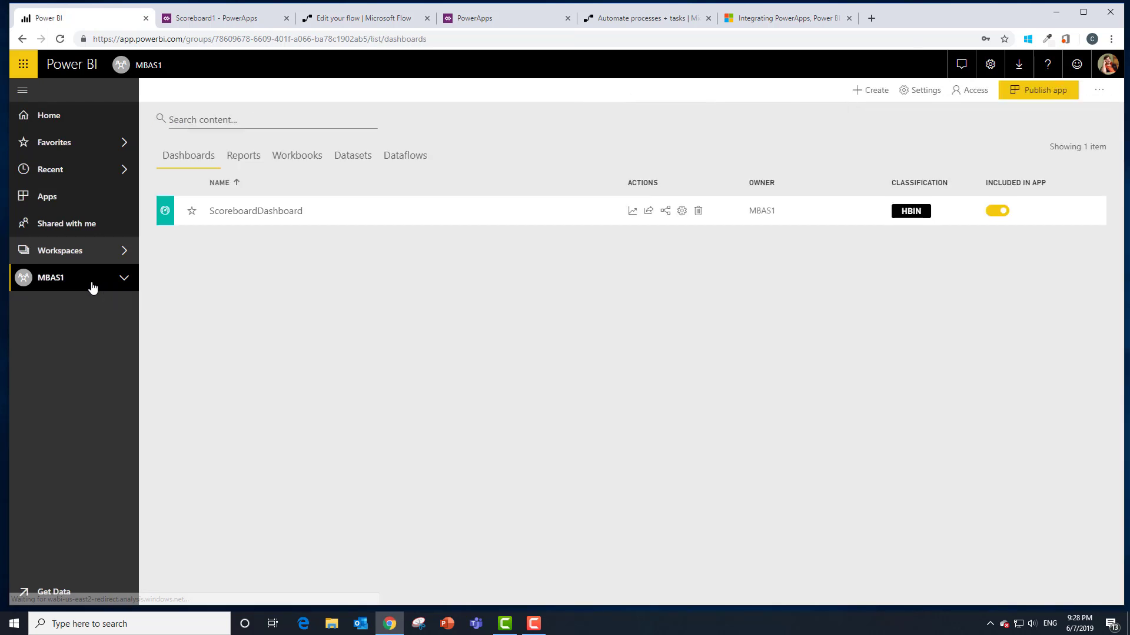
pyautogui.click(244, 156)
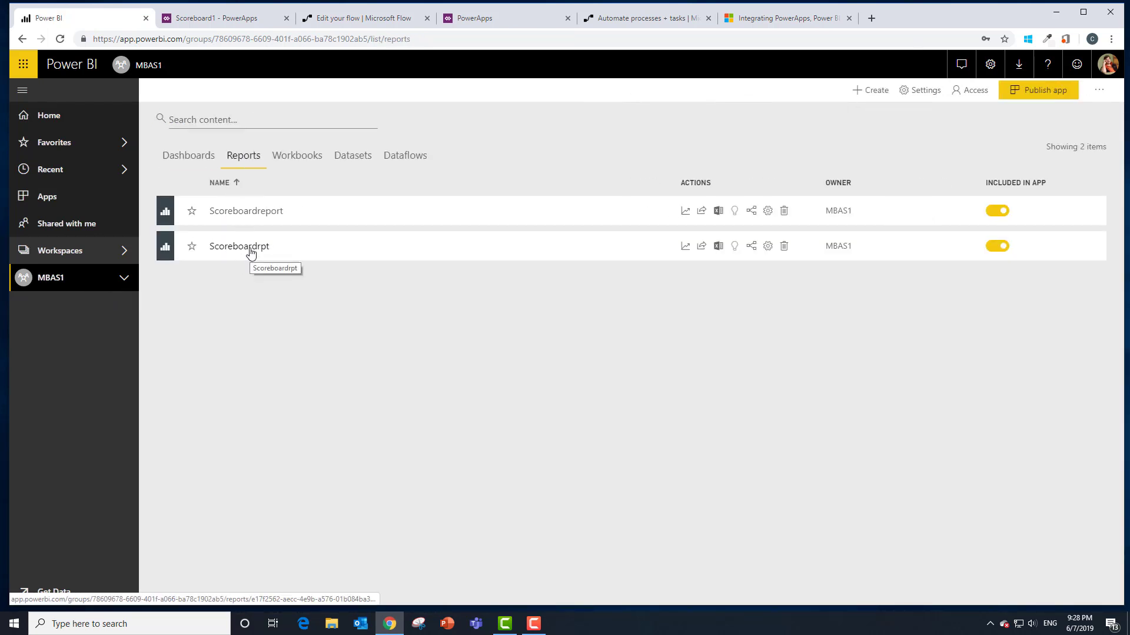
pyautogui.click(249, 215)
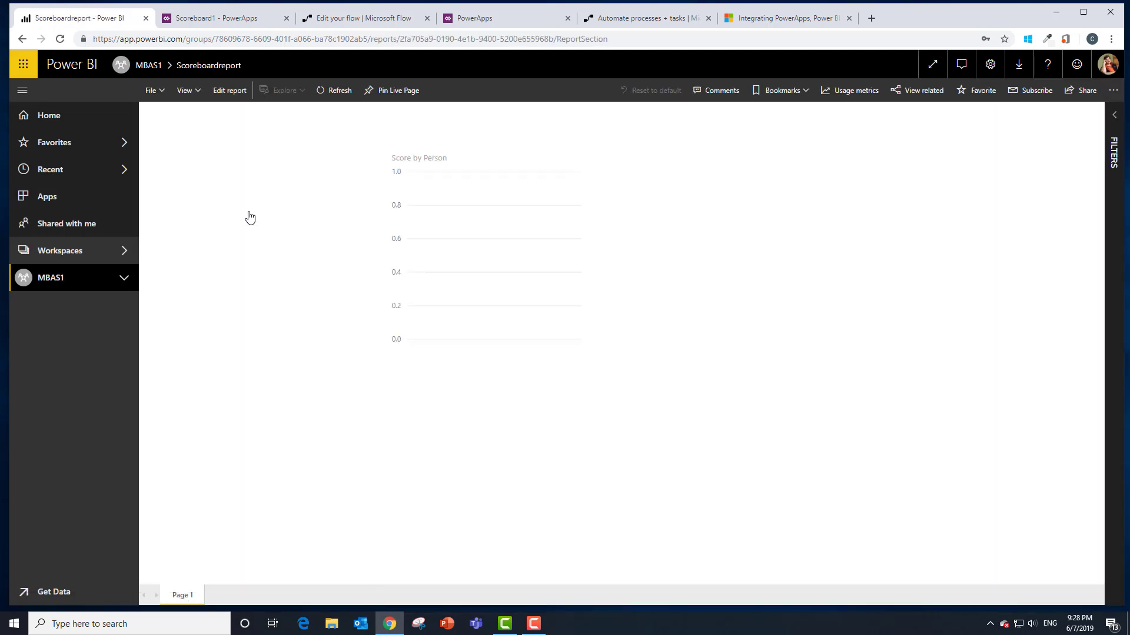
pyautogui.click(68, 284)
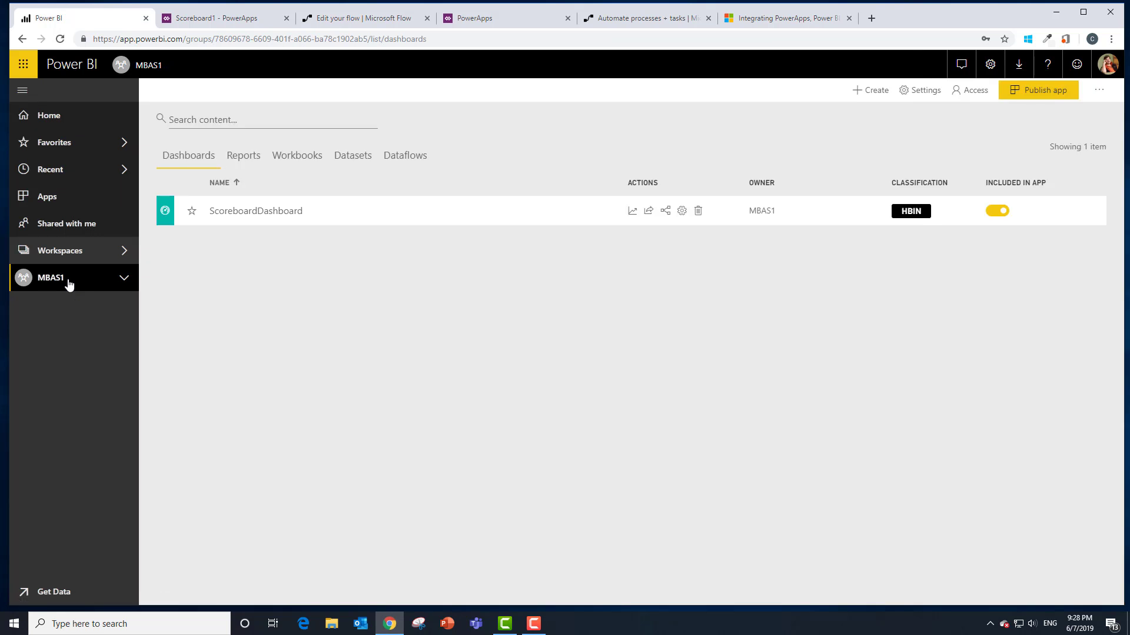
pyautogui.click(243, 155)
pyautogui.click(255, 252)
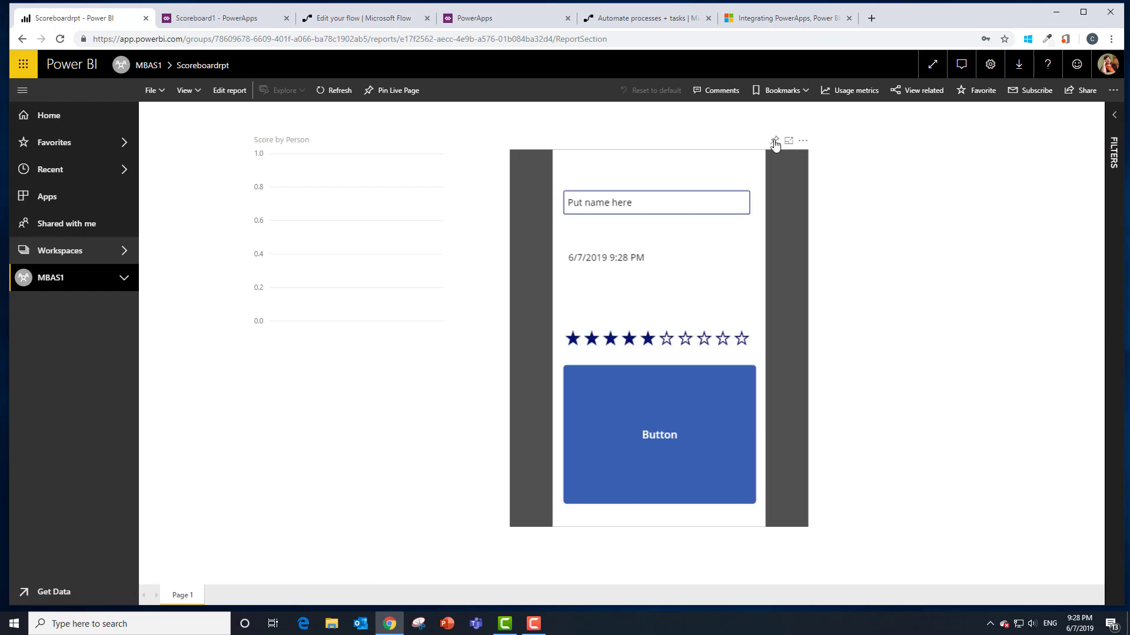
pyautogui.click(771, 141)
pyautogui.click(672, 403)
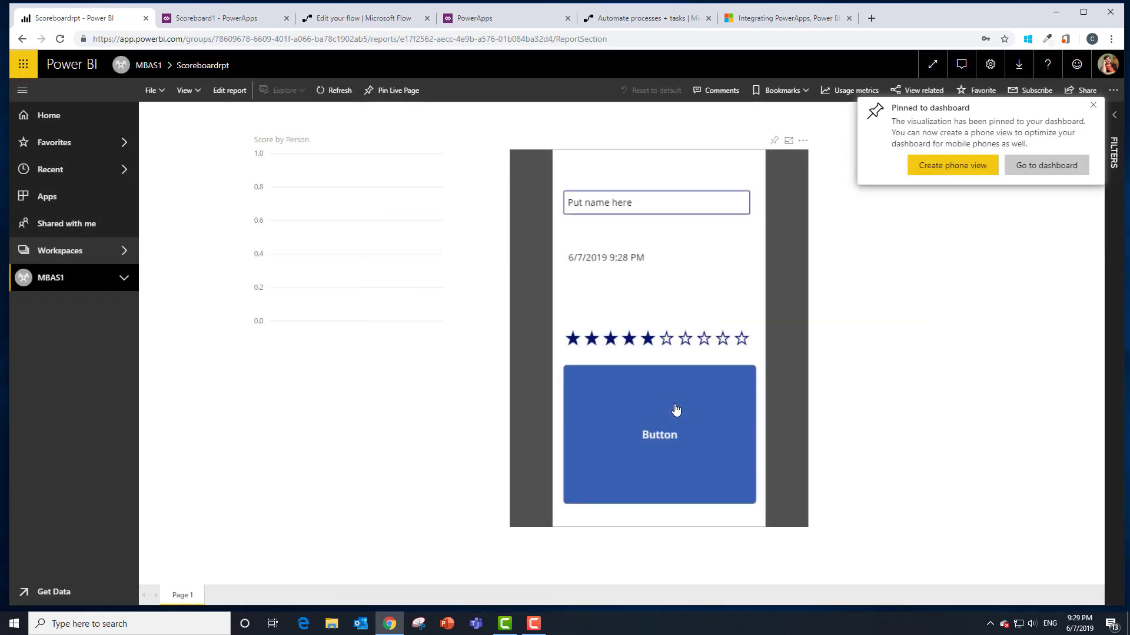
# - On ScoreboardDashboard, enter a person's name in the score app, enlarge its tile, and submit a 10-star score
pyautogui.click(1021, 173)
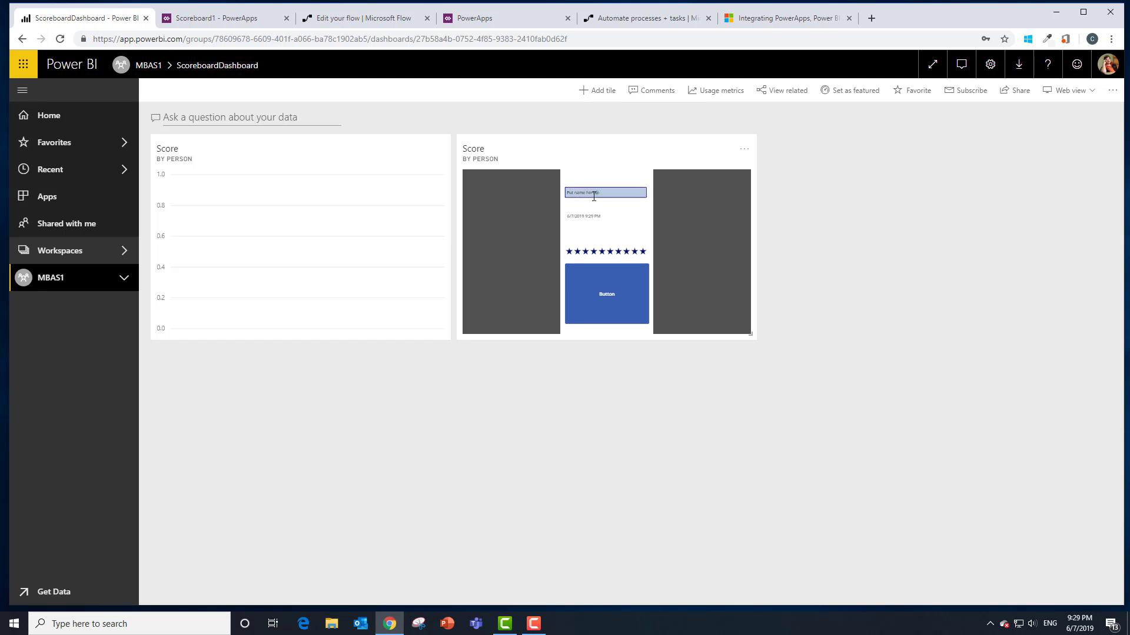
pyautogui.click(594, 196)
pyautogui.write('TEd')
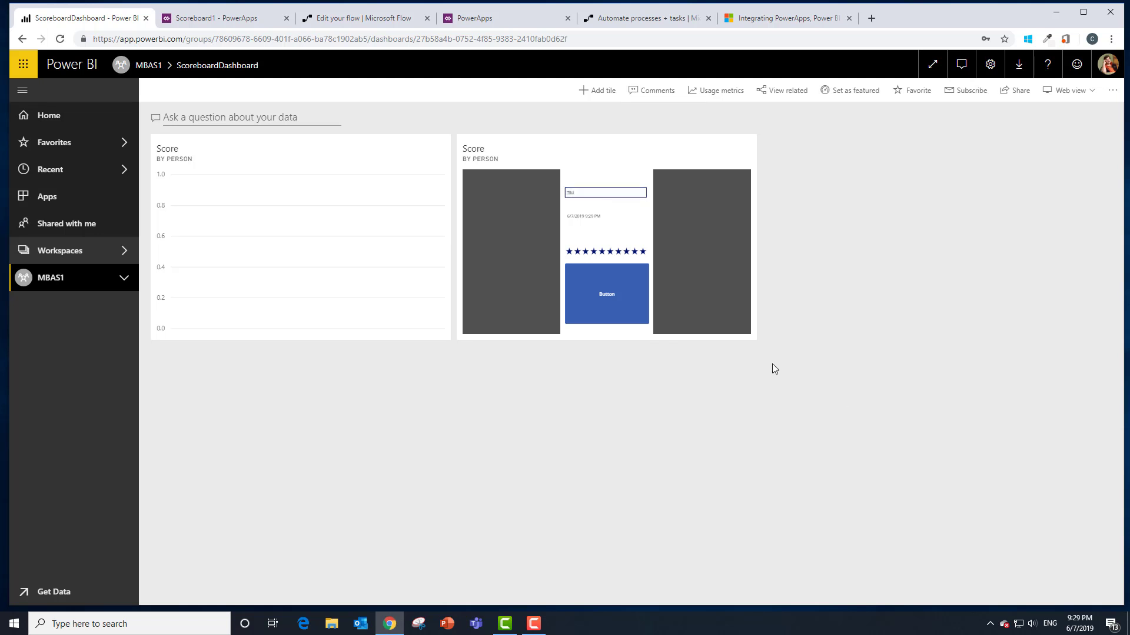
pyautogui.moveTo(750, 334); pyautogui.dragTo(853, 541)
pyautogui.click(706, 447)
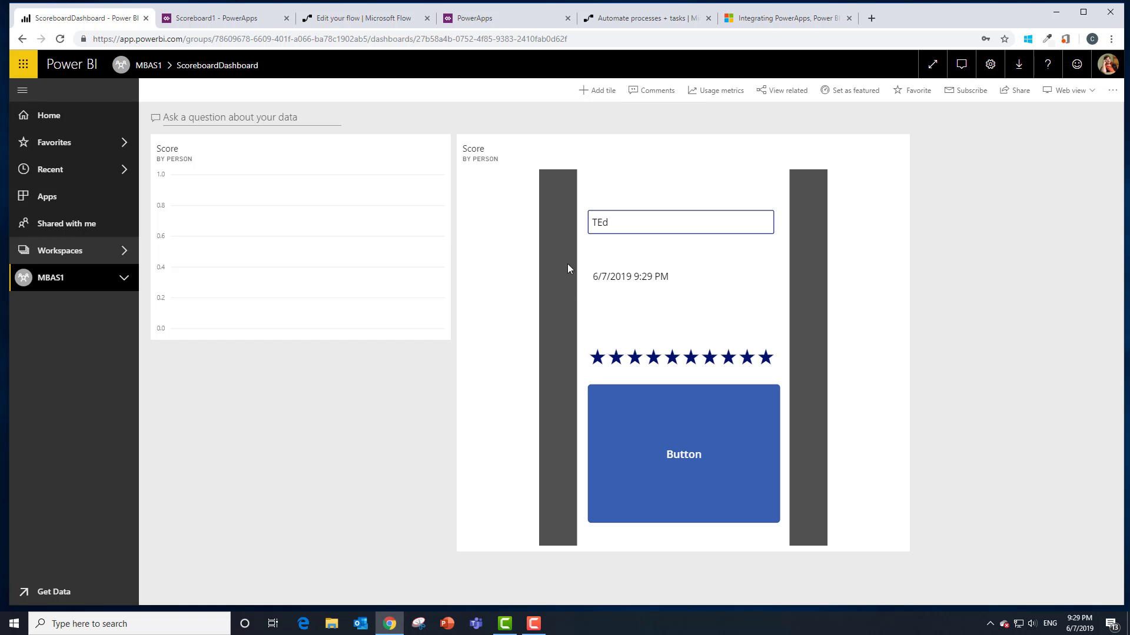
# - Replace the name with a second person's name and submit a 6-star score
pyautogui.moveTo(613, 225); pyautogui.dragTo(555, 229)
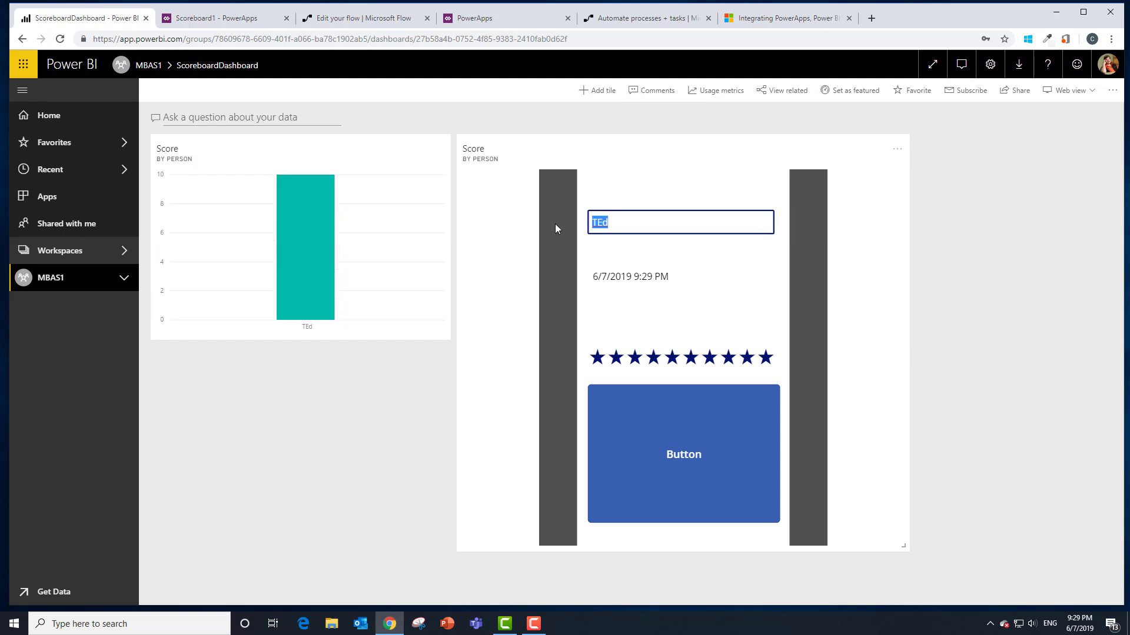
pyautogui.write('Chuck')
pyautogui.click(691, 359)
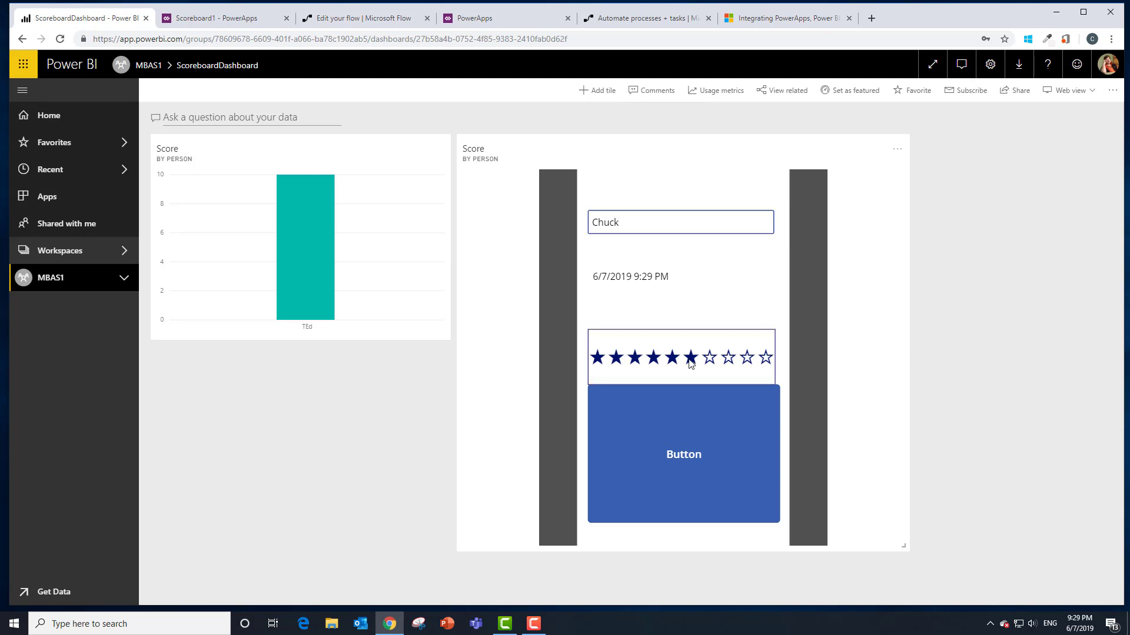
pyautogui.click(688, 432)
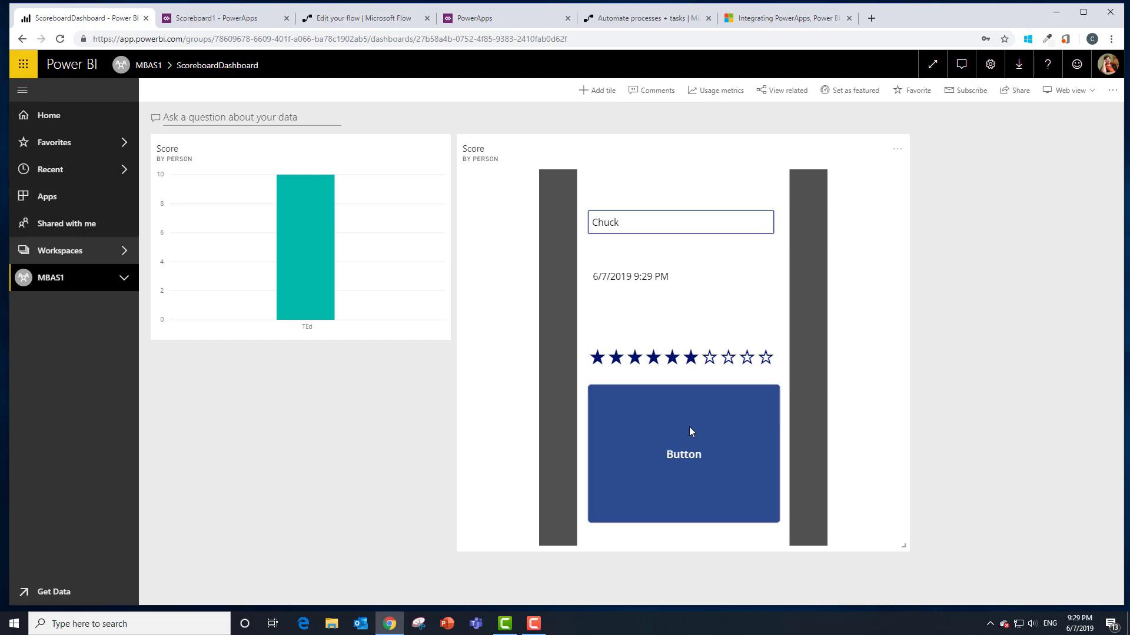
# - Enter a third person's name and submit a 9-star score
pyautogui.doubleClick(633, 224)
pyautogui.write('Prat')
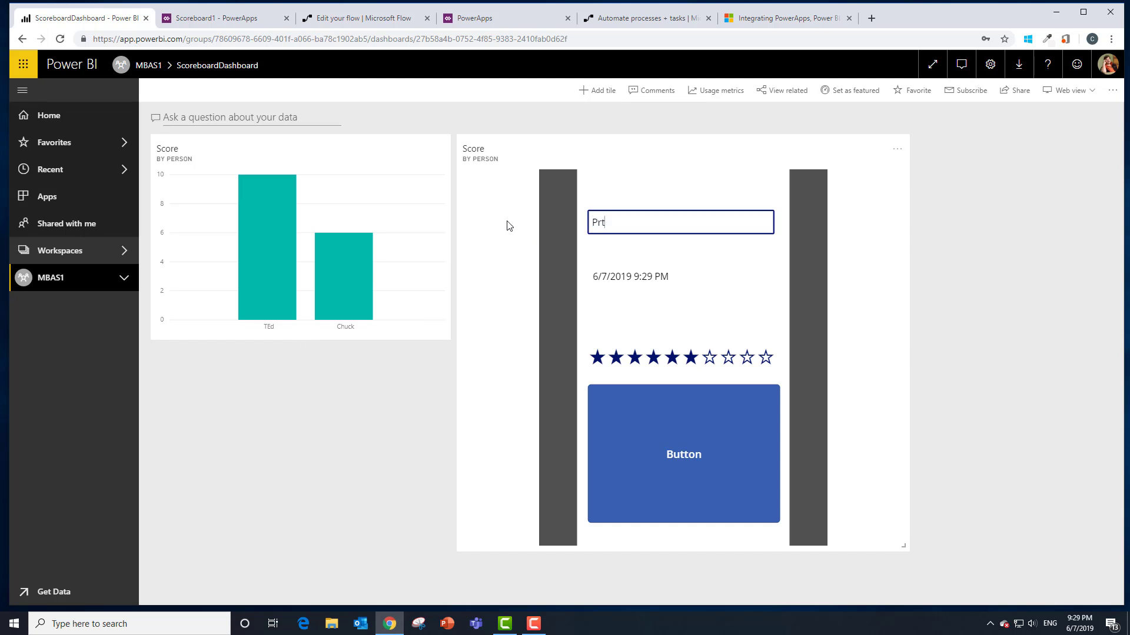
pyautogui.write('hy')
pyautogui.click(668, 405)
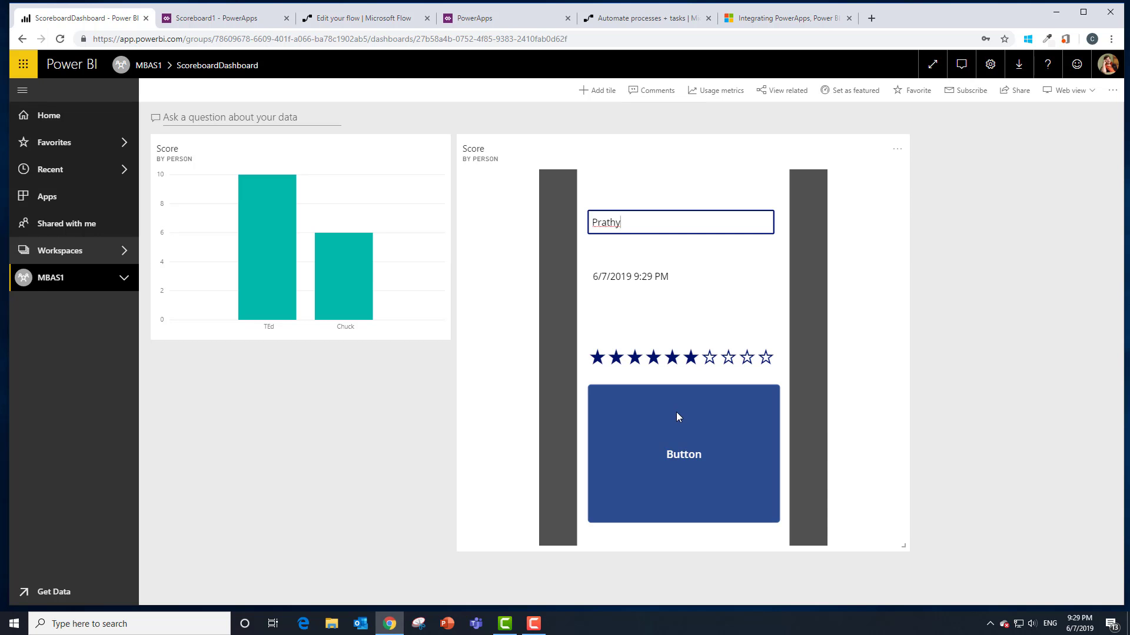
pyautogui.click(744, 359)
pyautogui.click(674, 416)
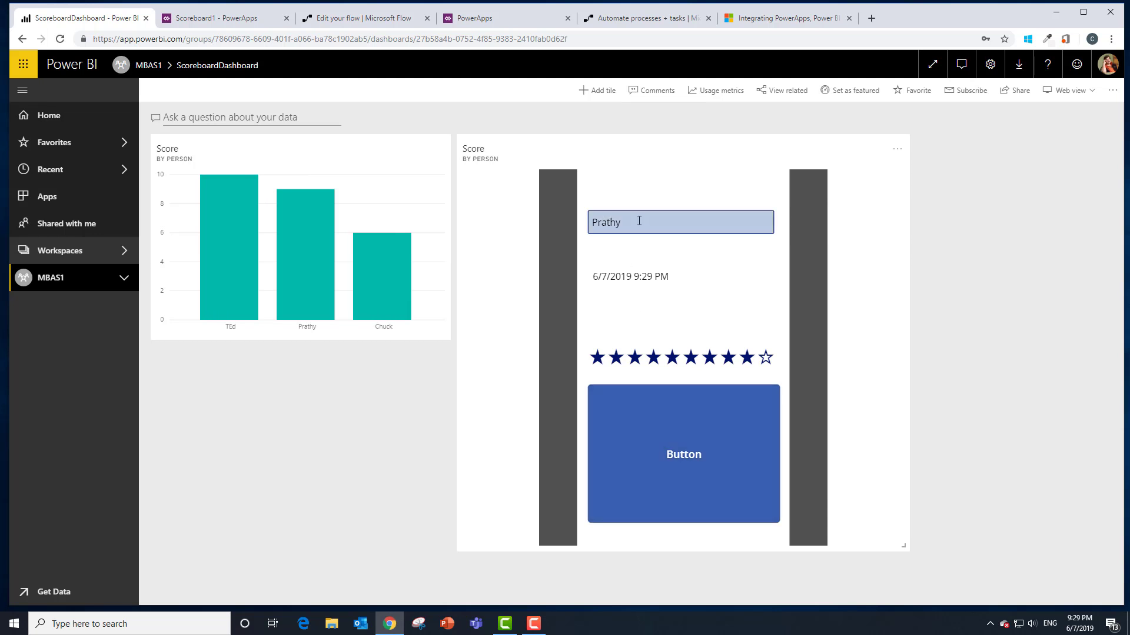
# - Enter a fourth person's name and submit a 10-star score
pyautogui.moveTo(638, 221); pyautogui.dragTo(544, 218)
pyautogui.write('Daniel')
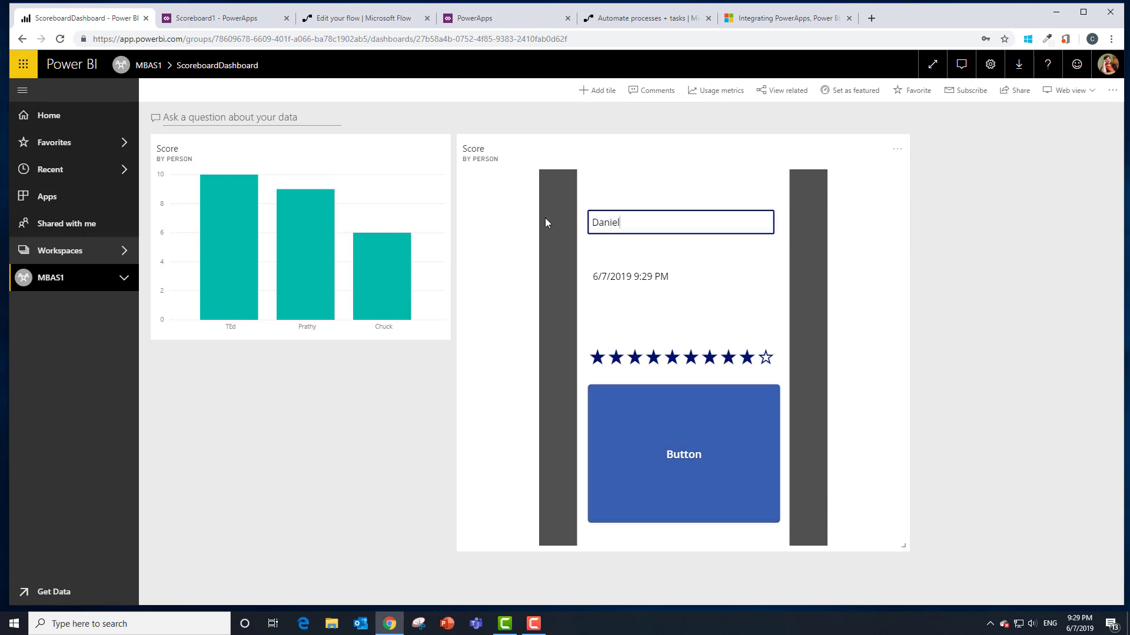
pyautogui.click(766, 359)
pyautogui.click(742, 421)
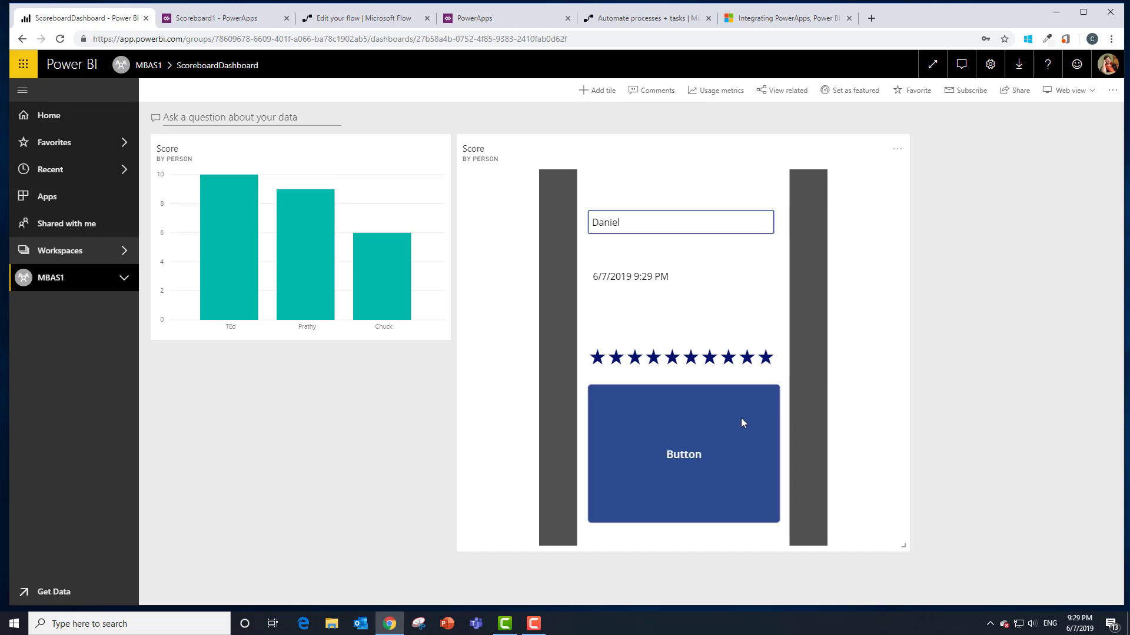